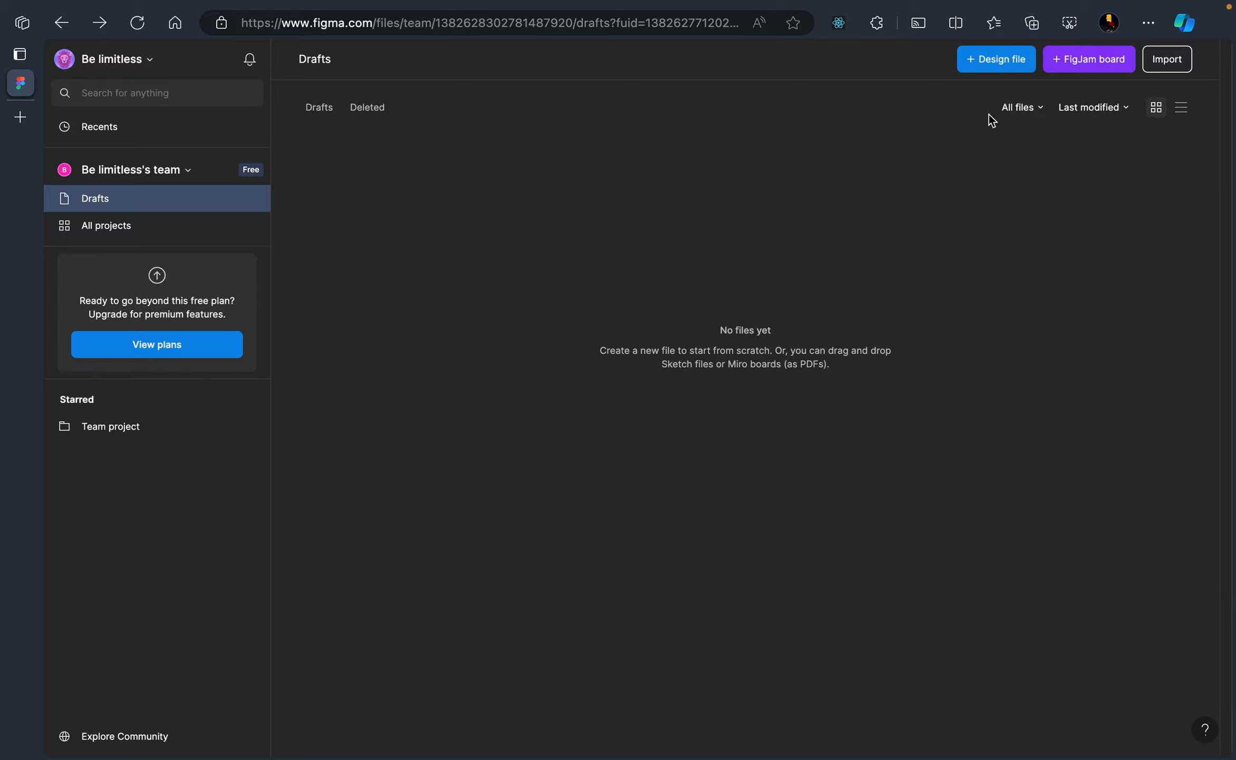
Create a new design file named 'Home Page' and select the Home Design App image in Downloads
click(979, 66)
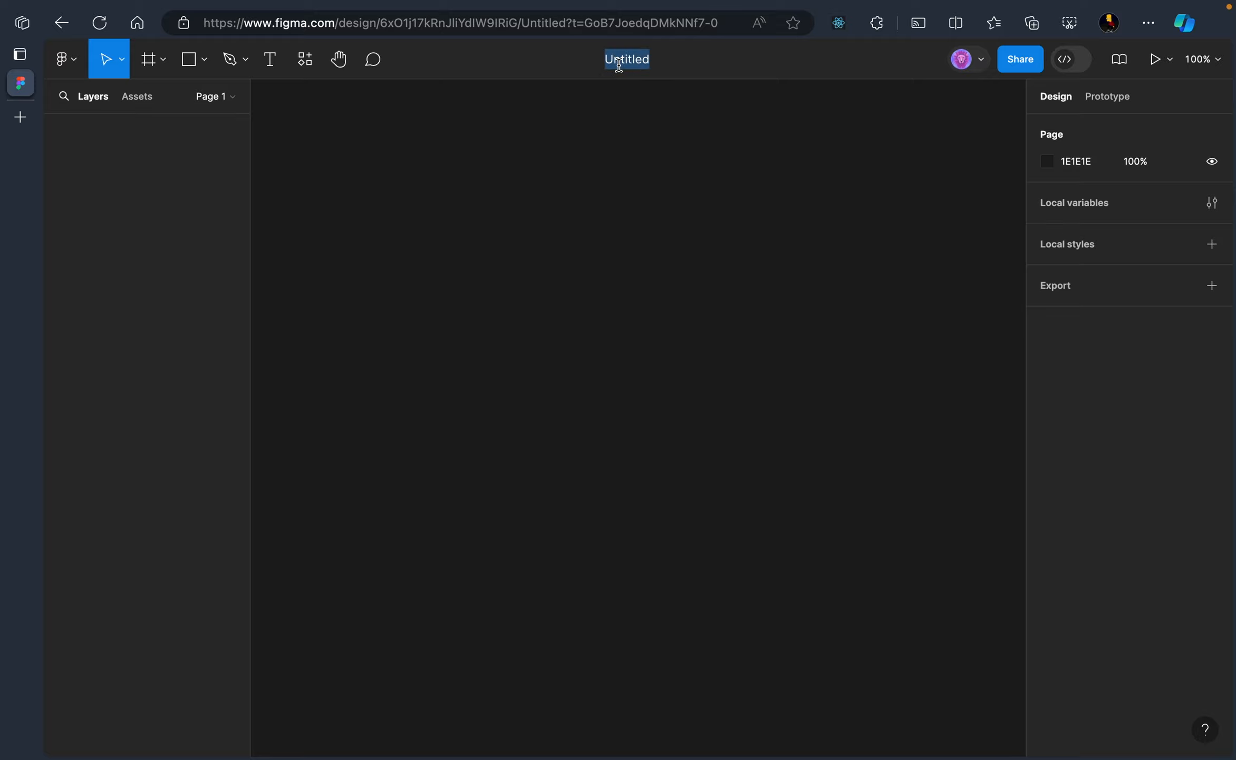
text(Home Page)
key(Return)
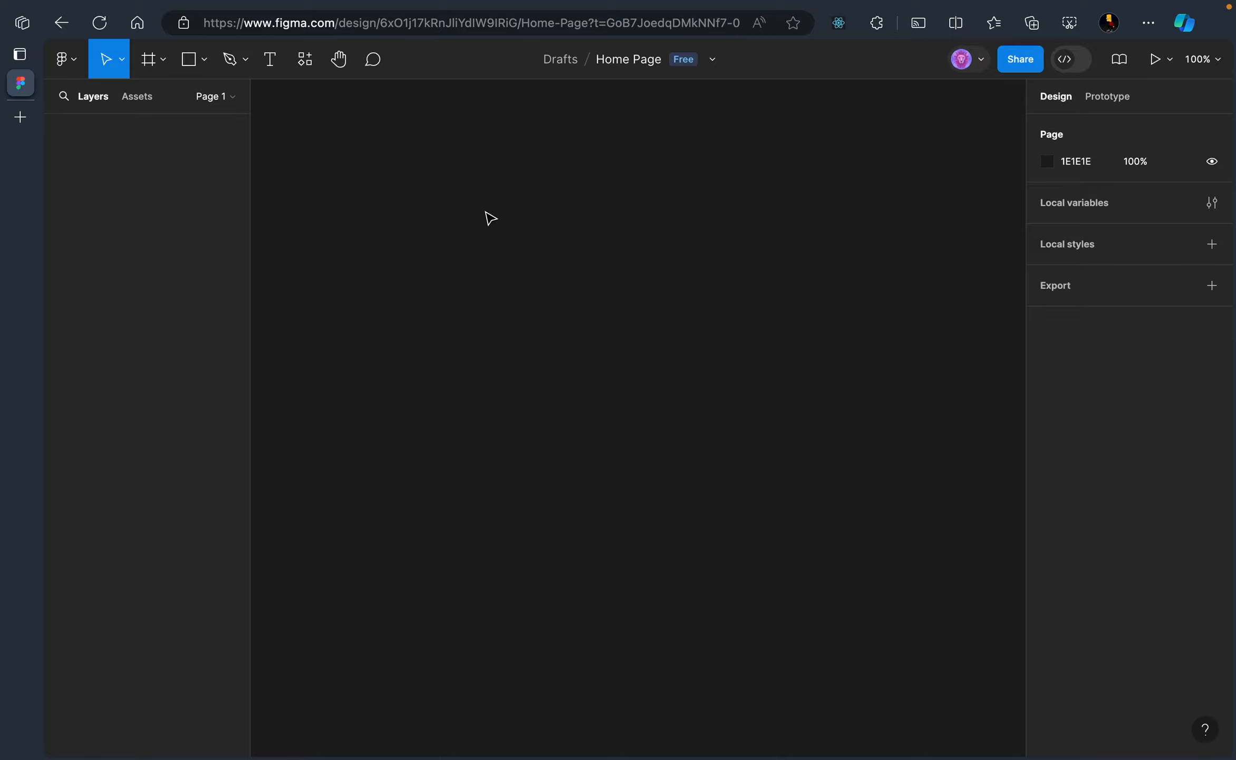
key(ctrl+Left)
click(222, 84)
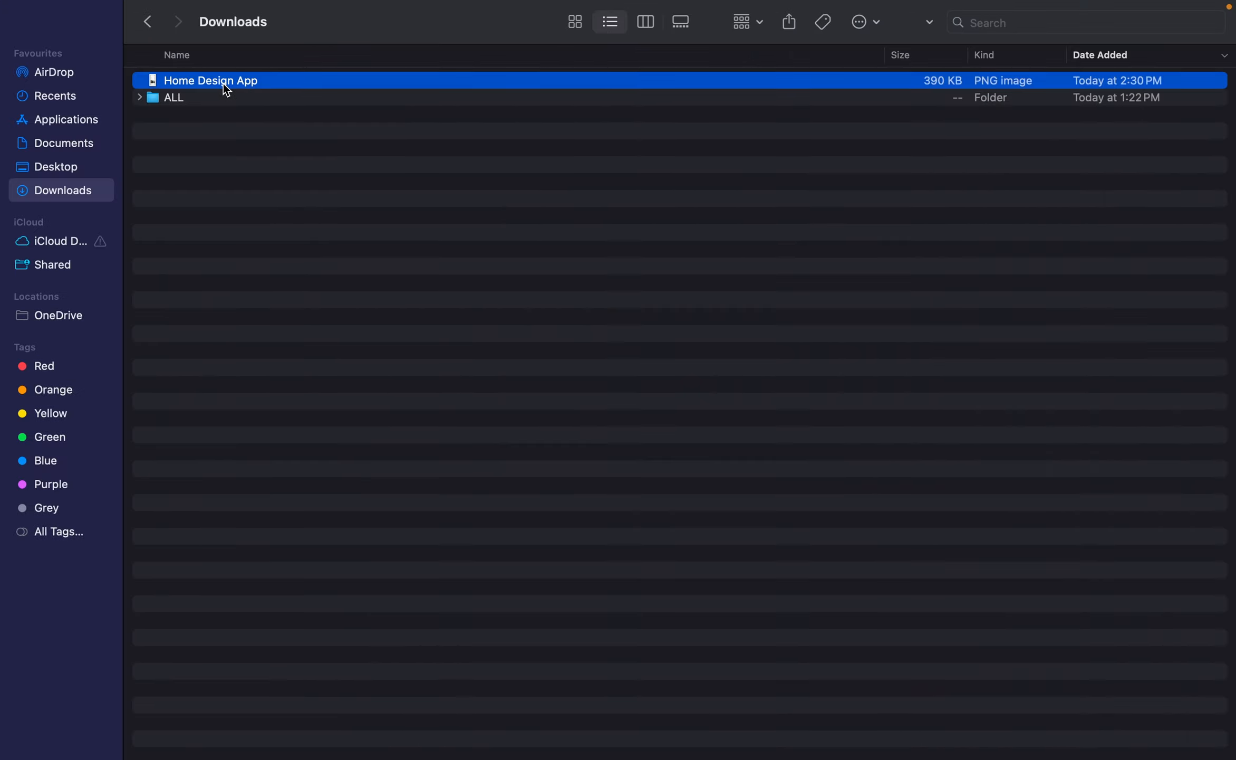
Drop the Home Design App PNG onto the canvas as layer Home Design App 1
drag(223, 88, 515, 254)
key(ctrl+Right)
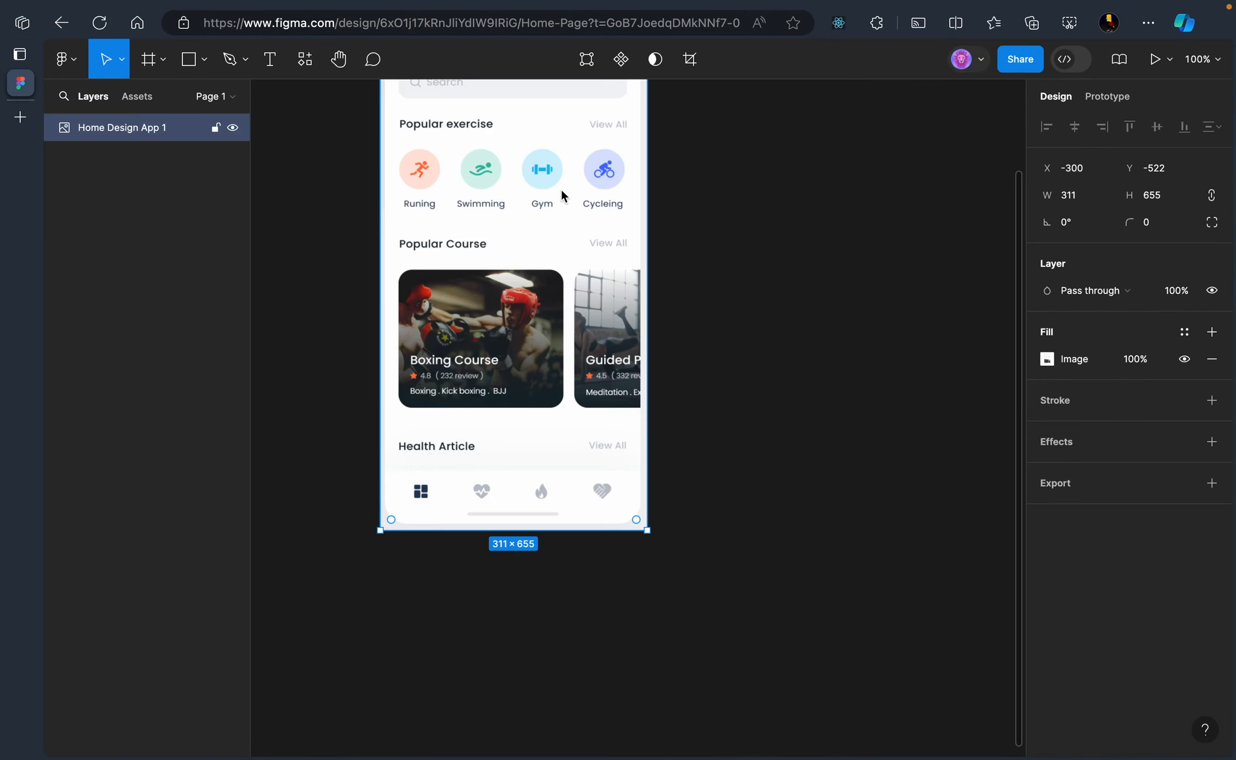
scroll(739, 298, down, 3)
scroll(742, 301, up, 3)
scroll(741, 300, up, 5)
scroll(728, 303, down, 1)
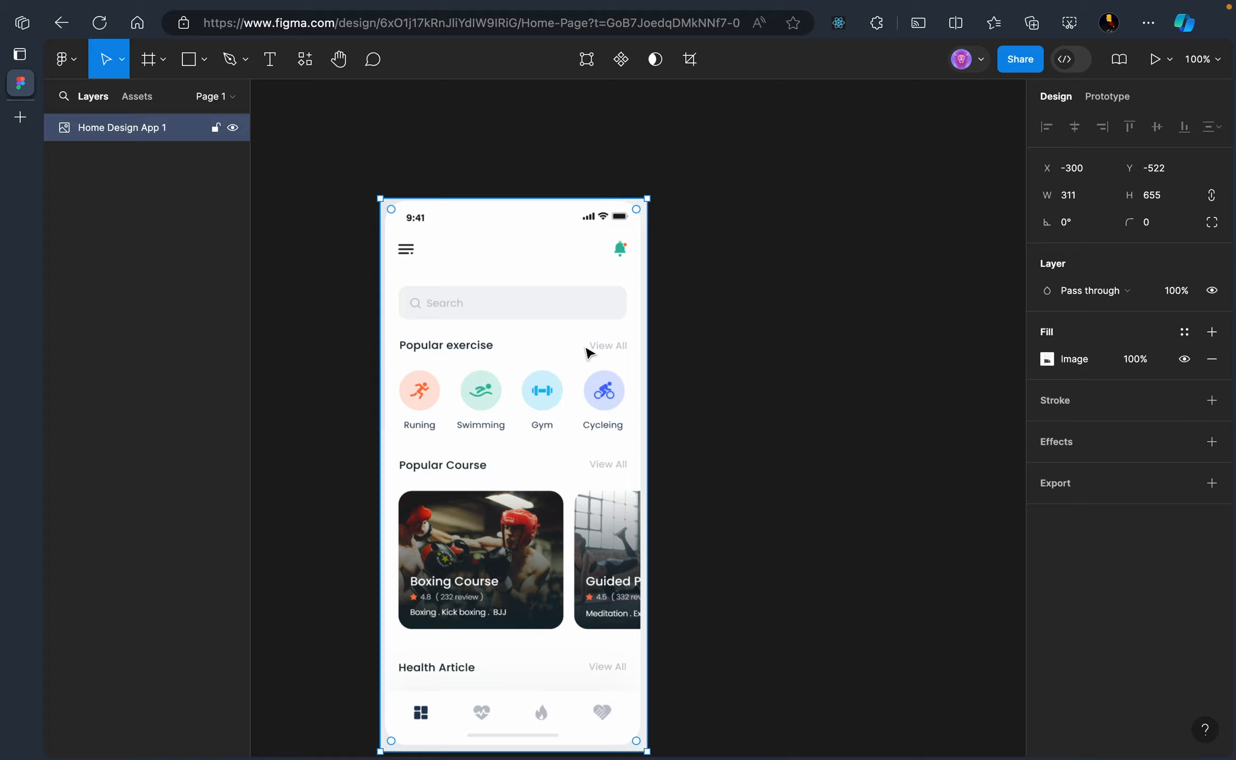
scroll(589, 353, down, 2)
scroll(590, 353, up, 5)
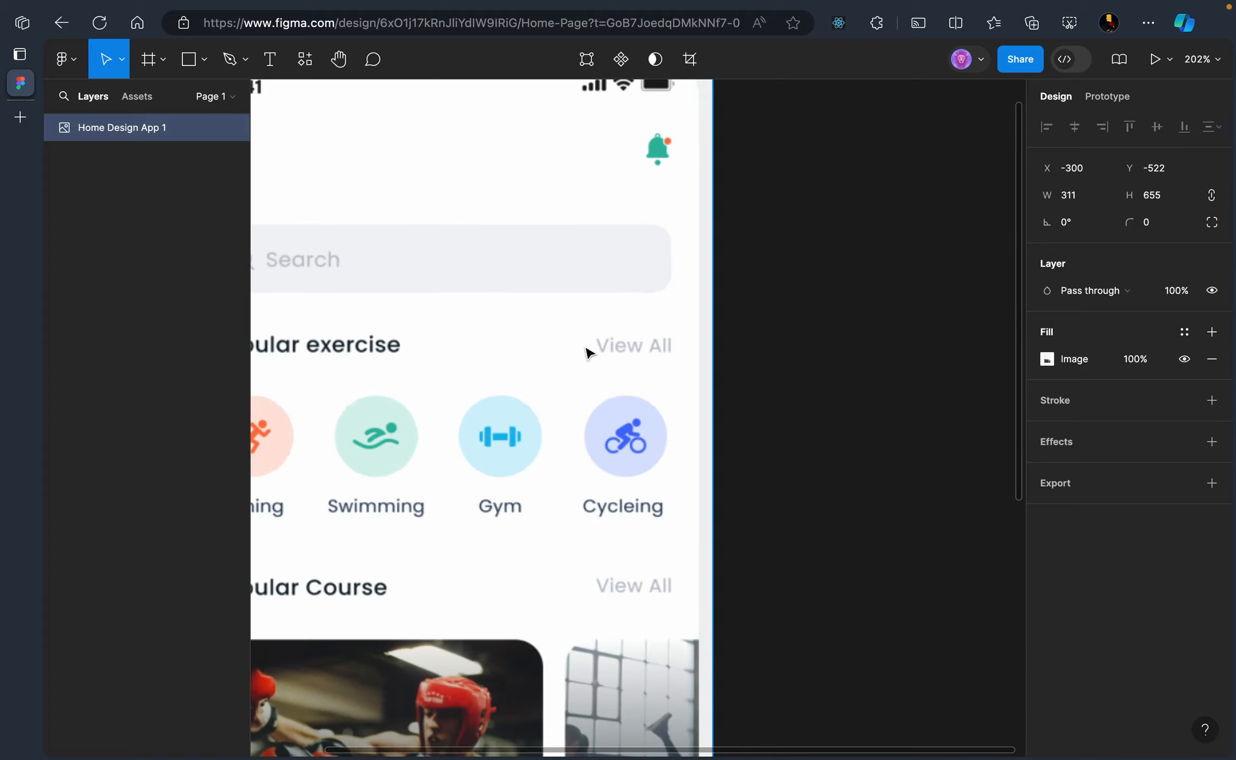
scroll(589, 353, down, 4)
scroll(589, 352, up, 4)
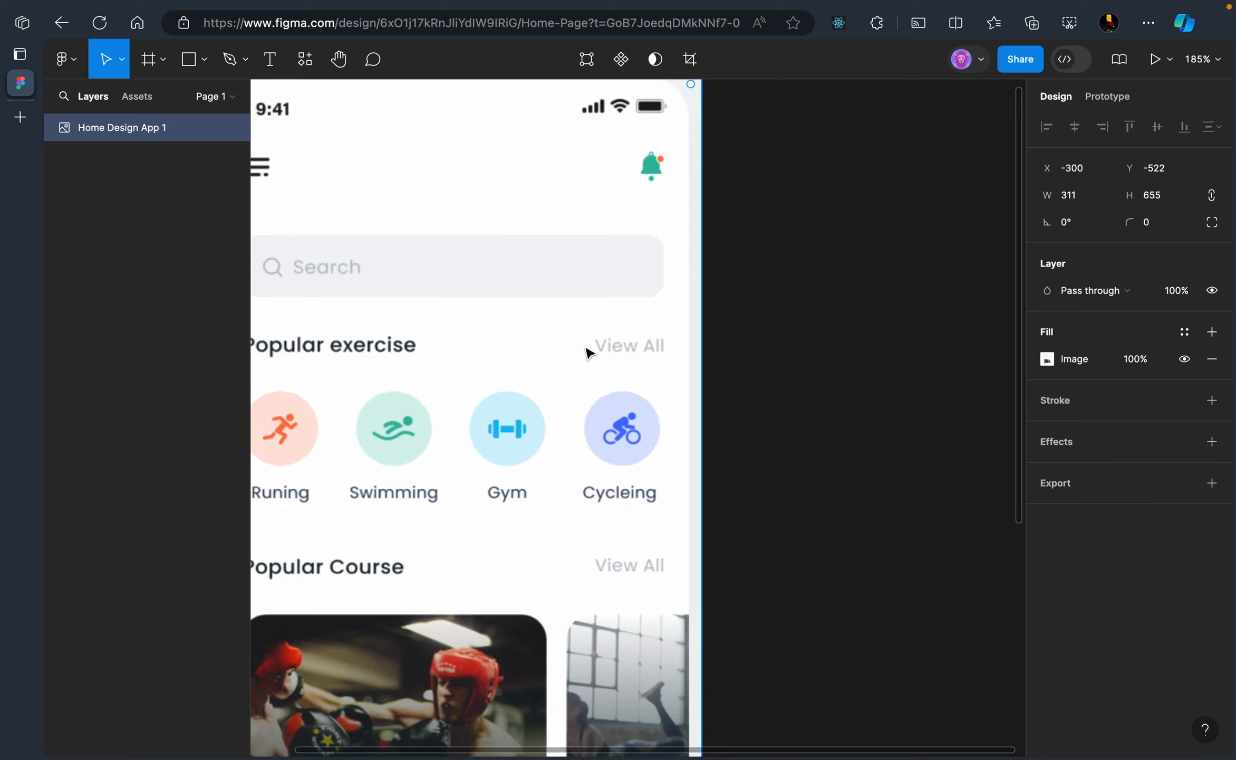
scroll(589, 352, down, 4)
Select the placed phone mockup image and pan around to inspect it
drag(724, 391, 705, 325)
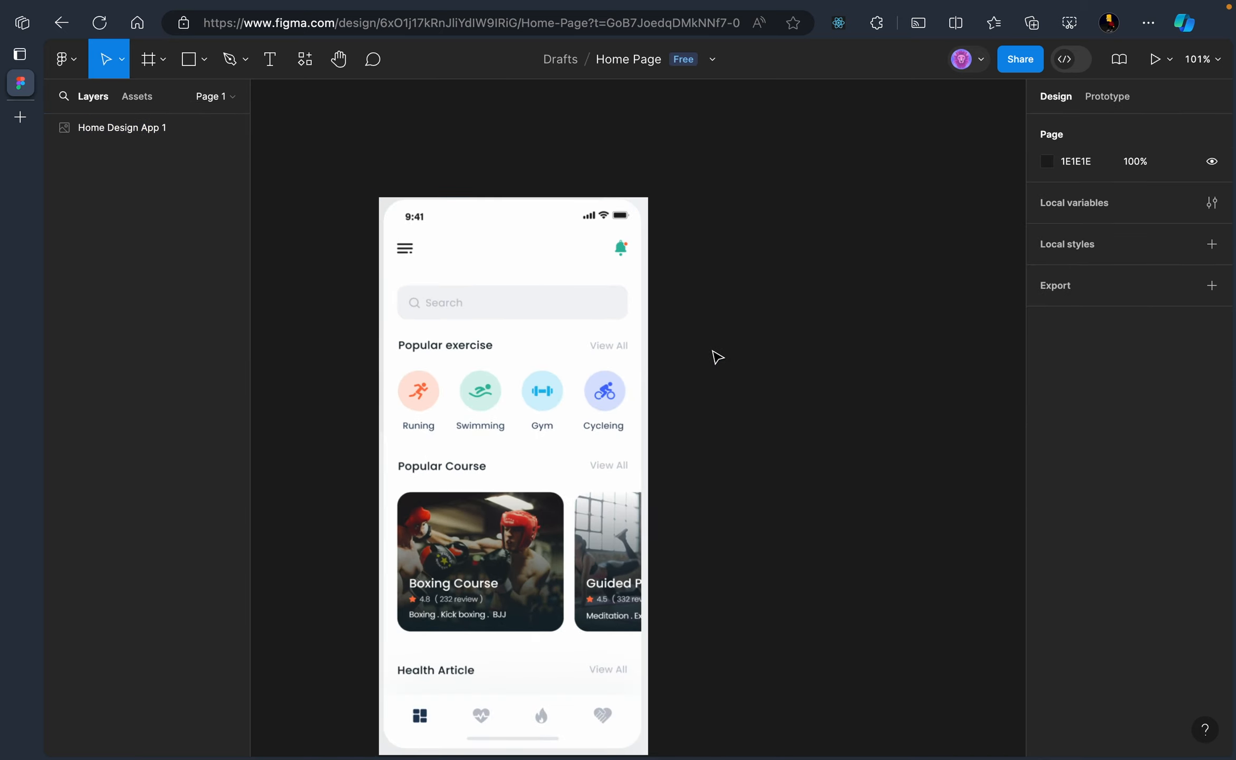
scroll(715, 356, down, 4)
scroll(715, 354, up, 3)
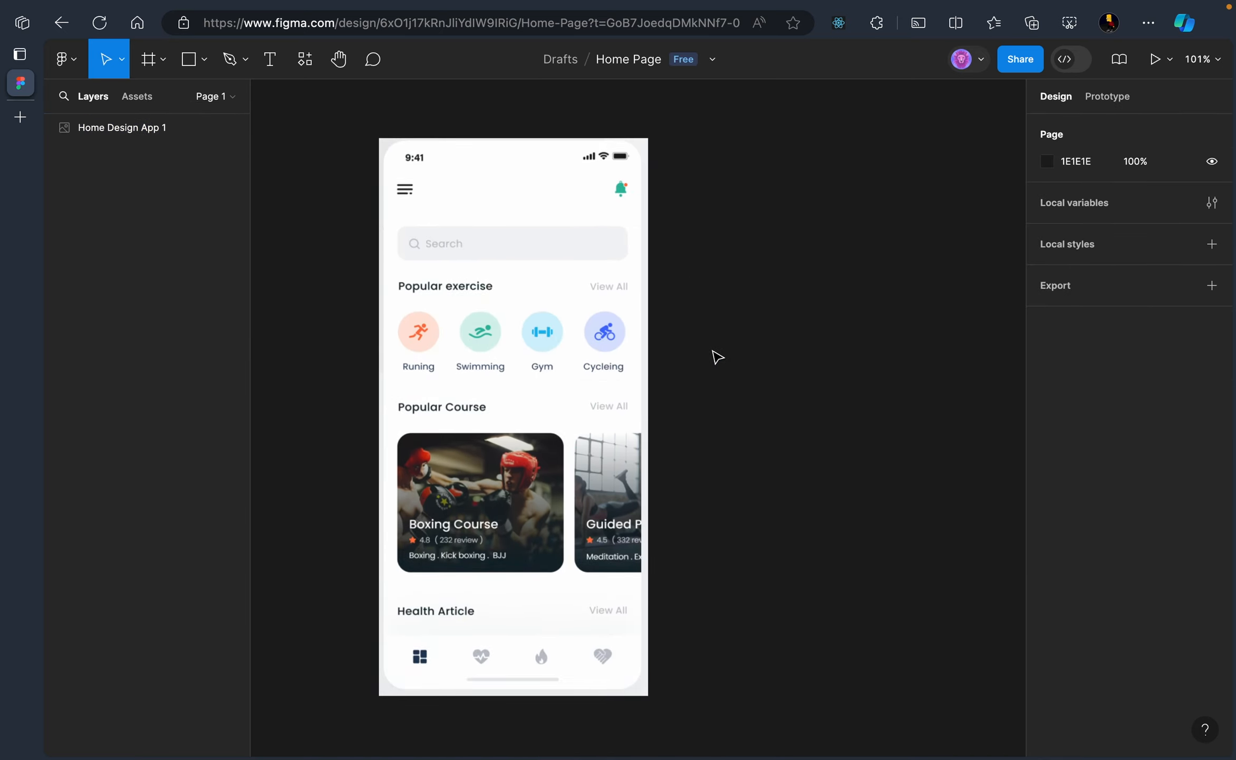
click(577, 369)
scroll(743, 377, right, 3)
scroll(743, 377, left, 3)
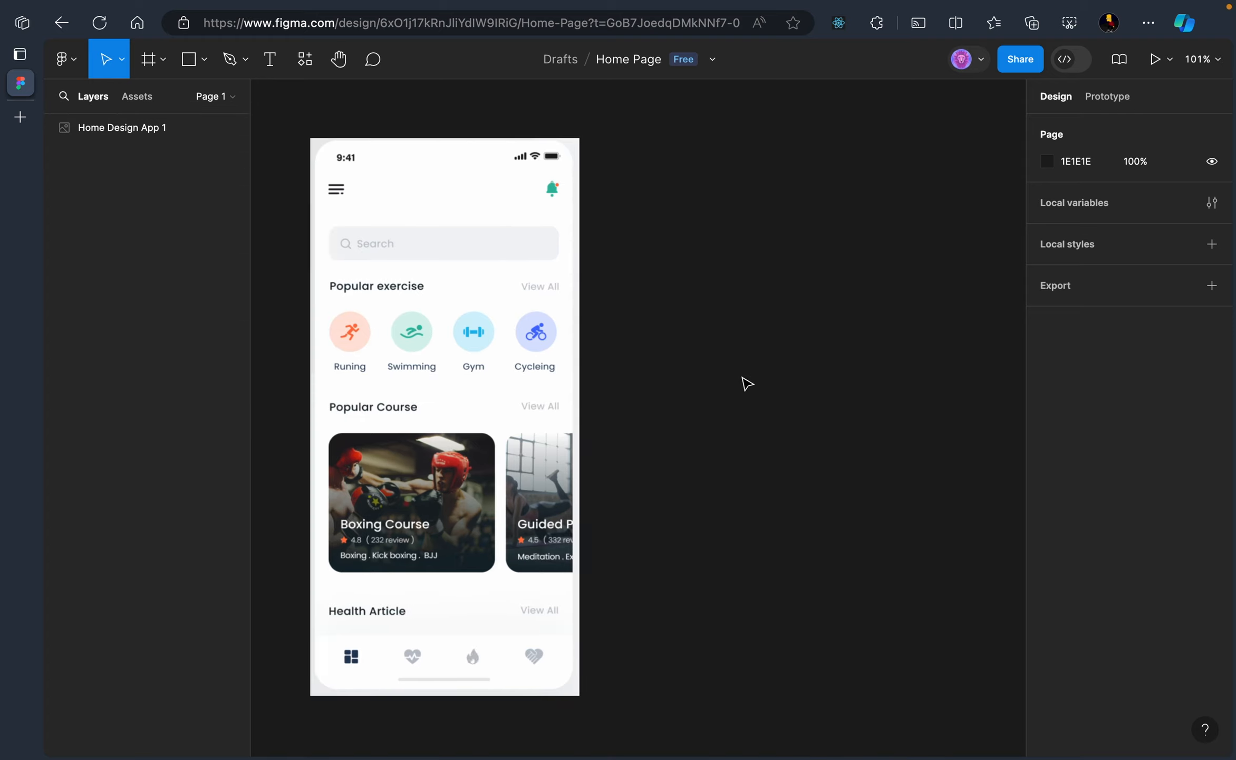
scroll(743, 376, right, 1)
scroll(747, 384, right, 1)
scroll(747, 383, left, 4)
scroll(747, 383, right, 4)
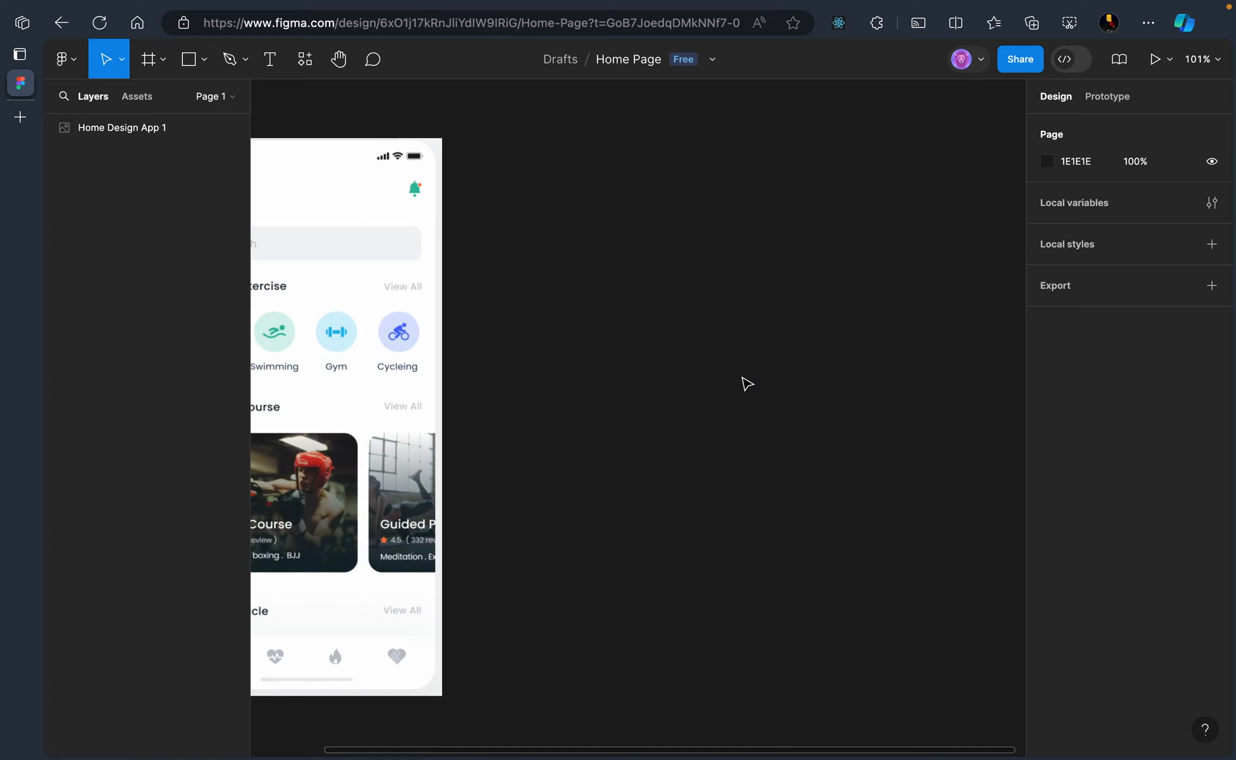
scroll(747, 383, left, 3)
scroll(747, 383, right, 2)
scroll(747, 383, left, 1)
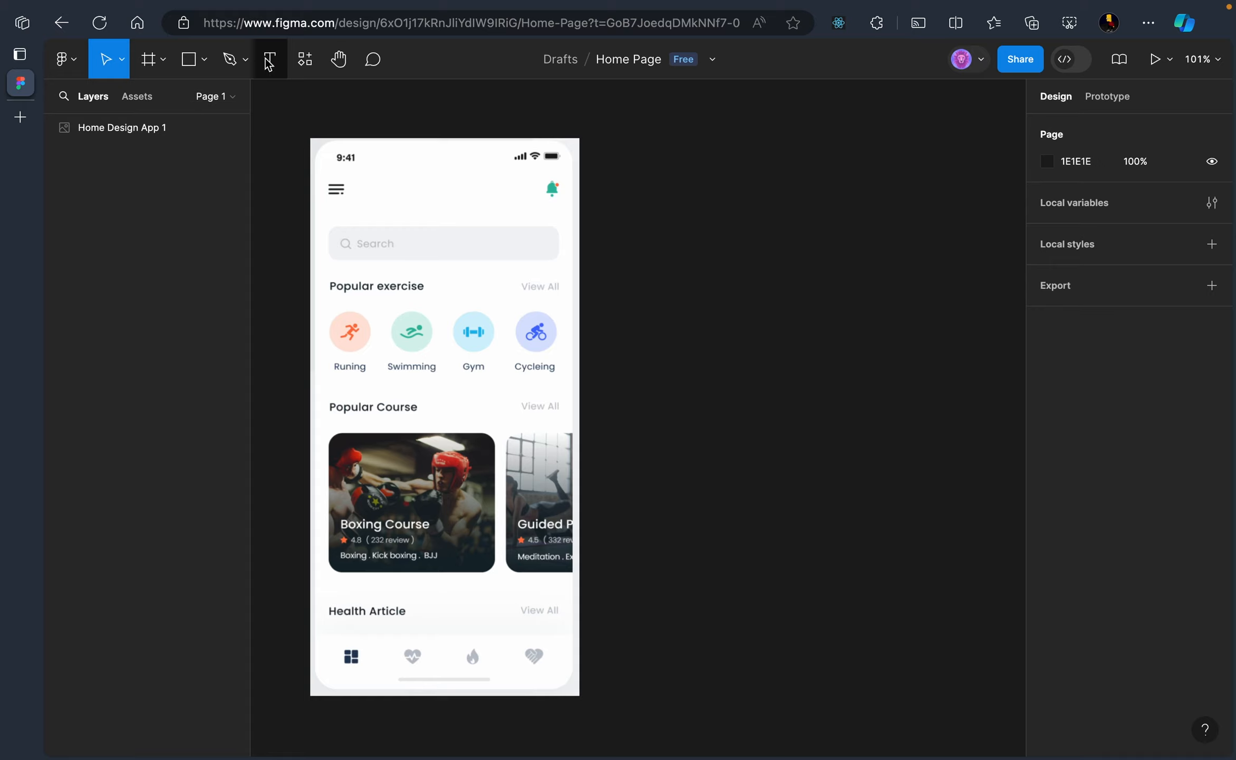
Add a blank 430 × 932 iPhone 14 & 15 Pro Max frame with white fill
click(164, 62)
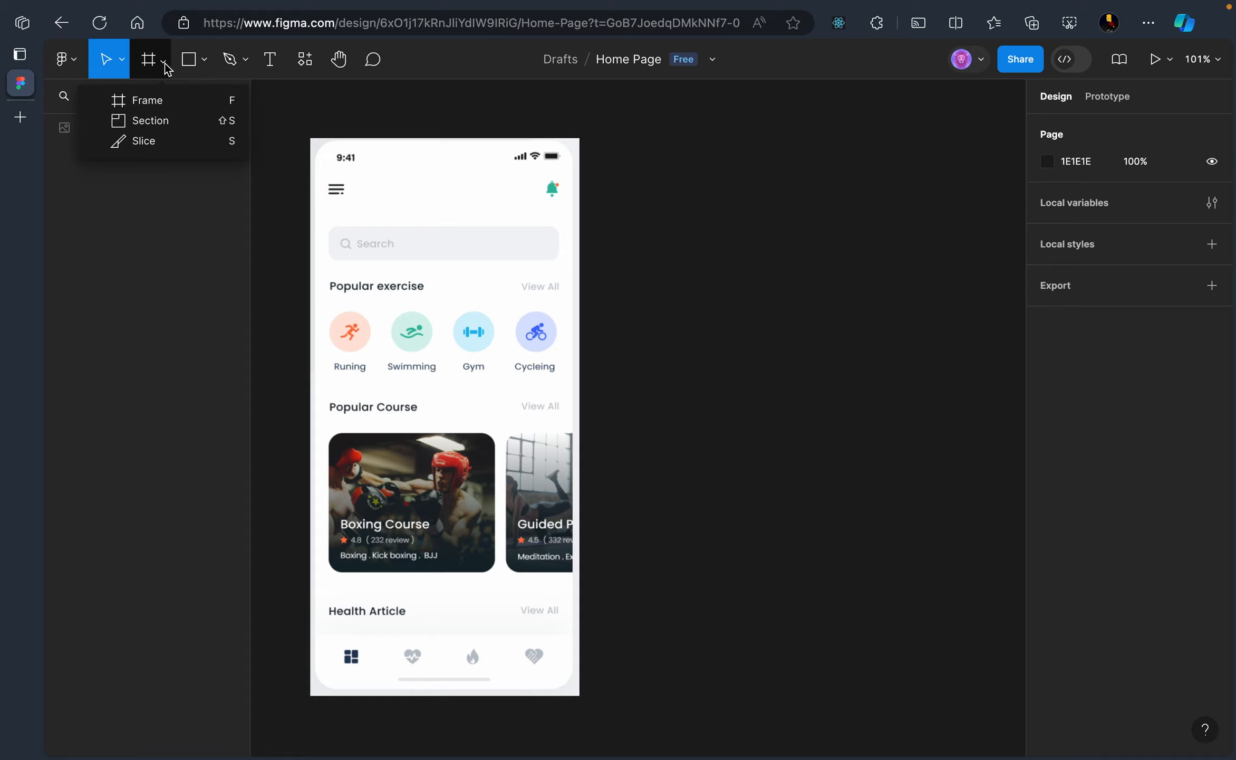
click(158, 101)
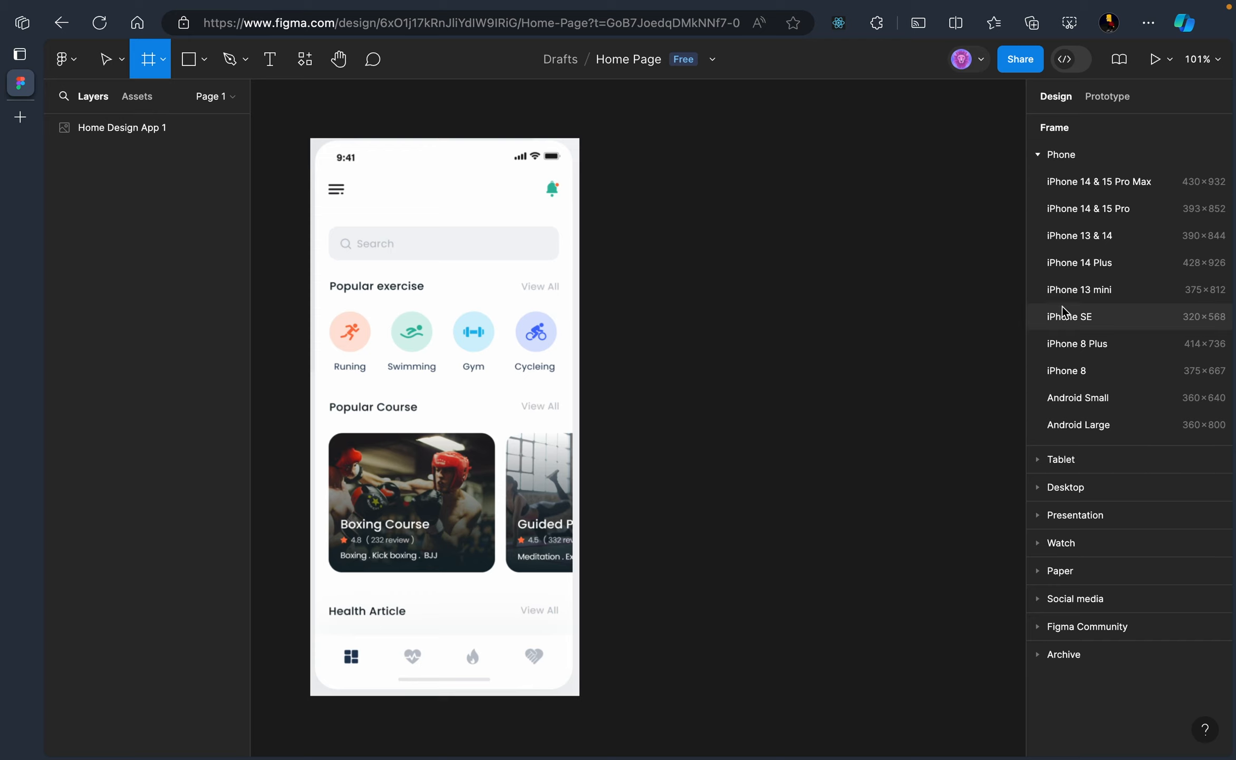
click(1084, 186)
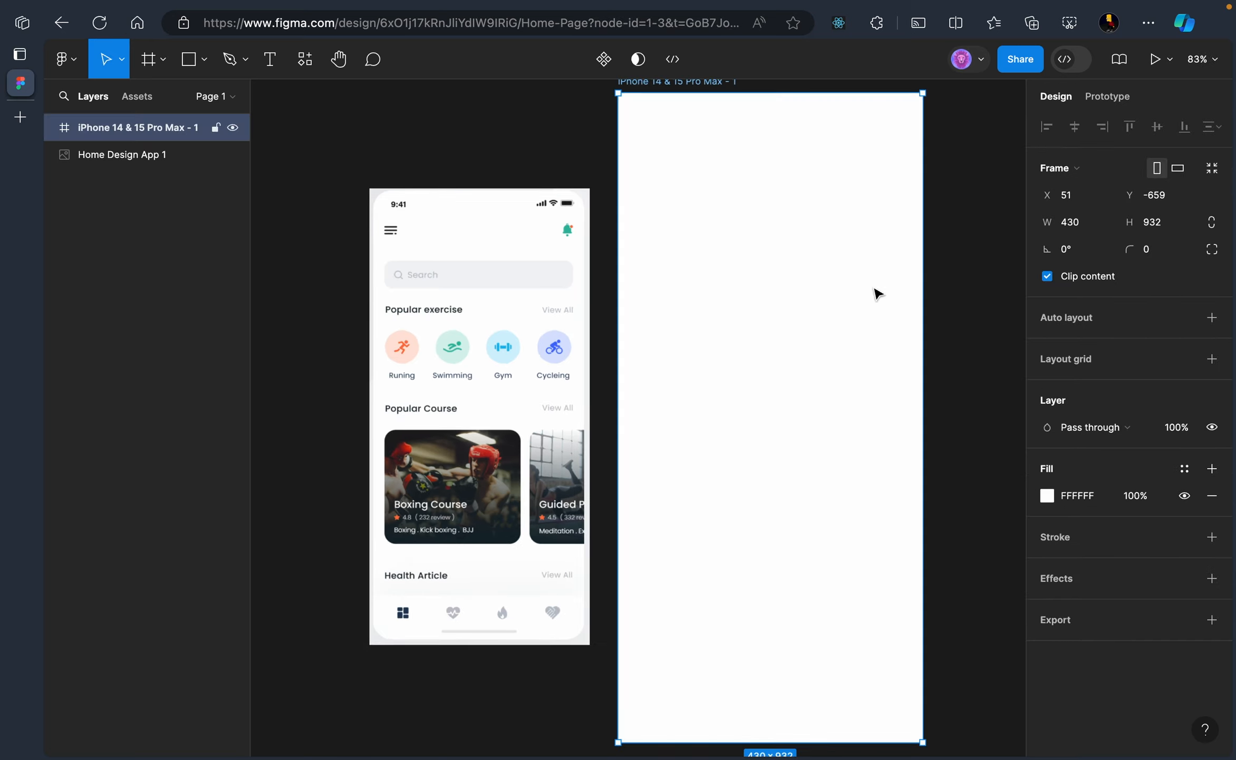
scroll(643, 437, down, 1)
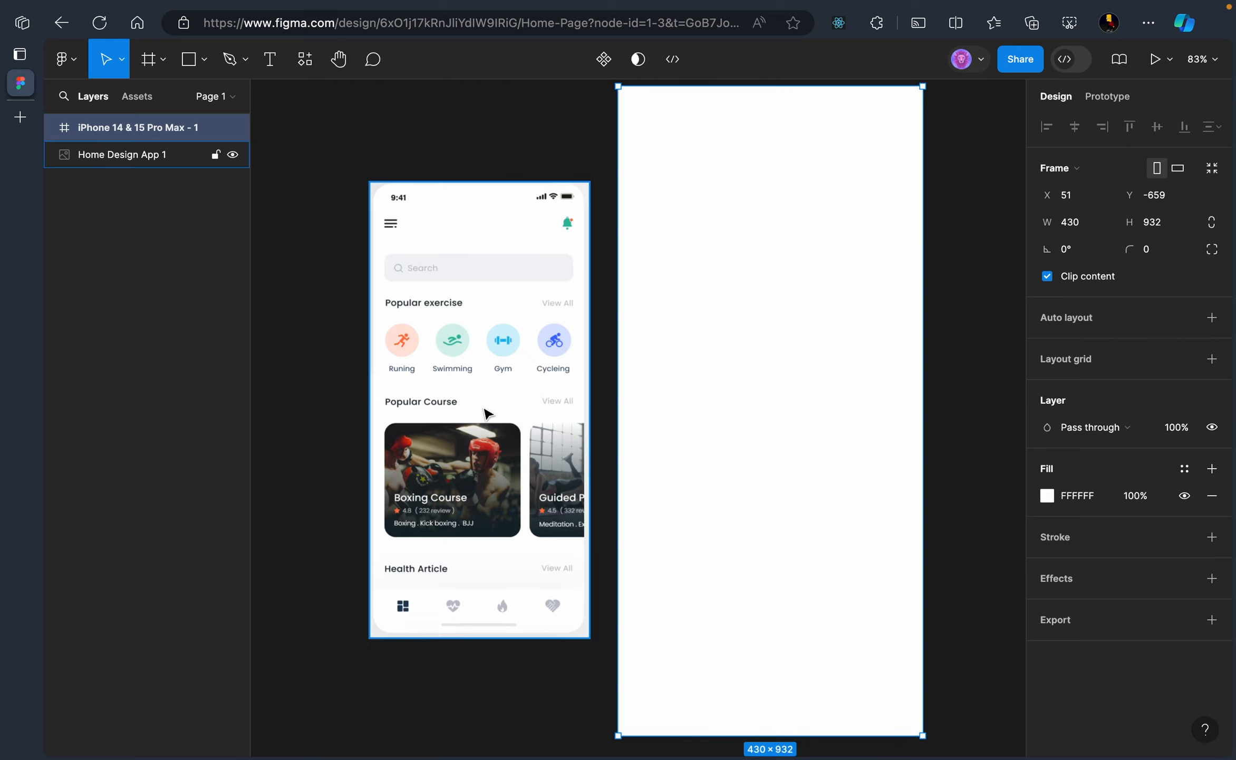
Enlarge the mockup image beside the frame to about 427 × 932
drag(488, 411, 457, 410)
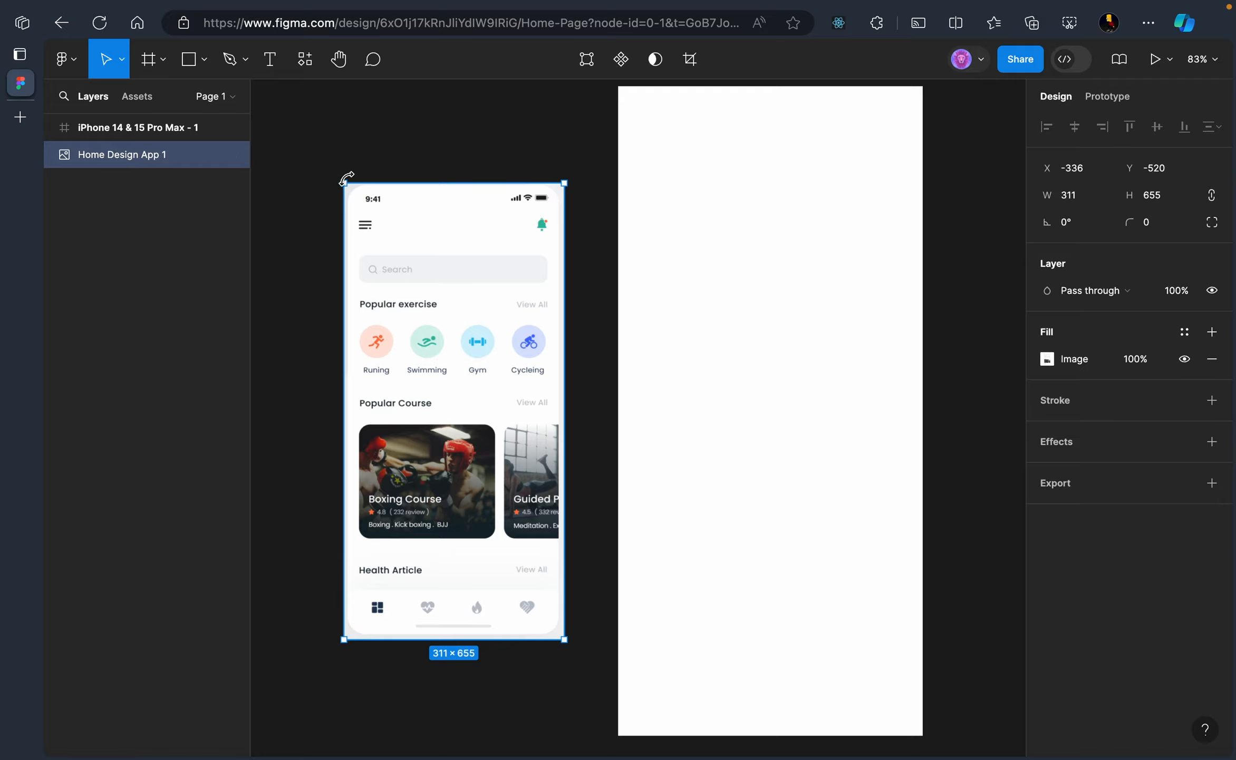
drag(345, 183, 323, 153)
scroll(475, 633, down, 3)
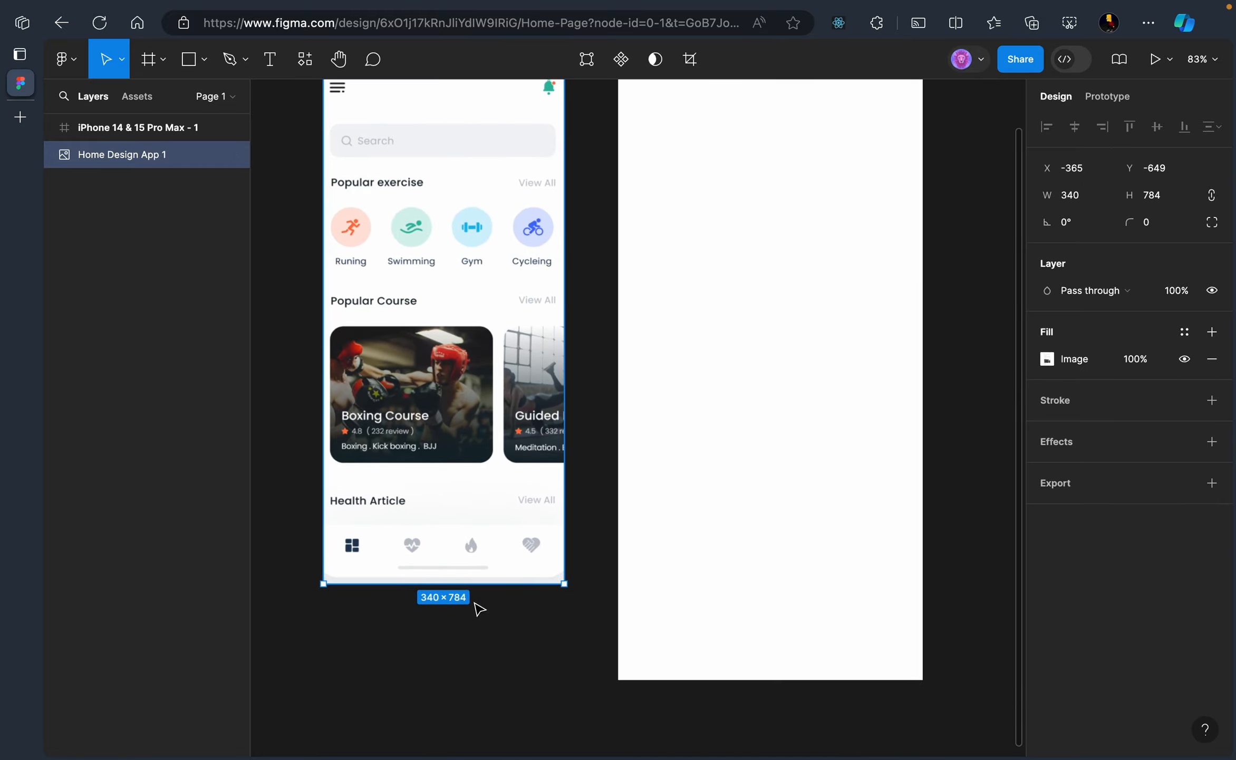
drag(372, 585, 453, 679)
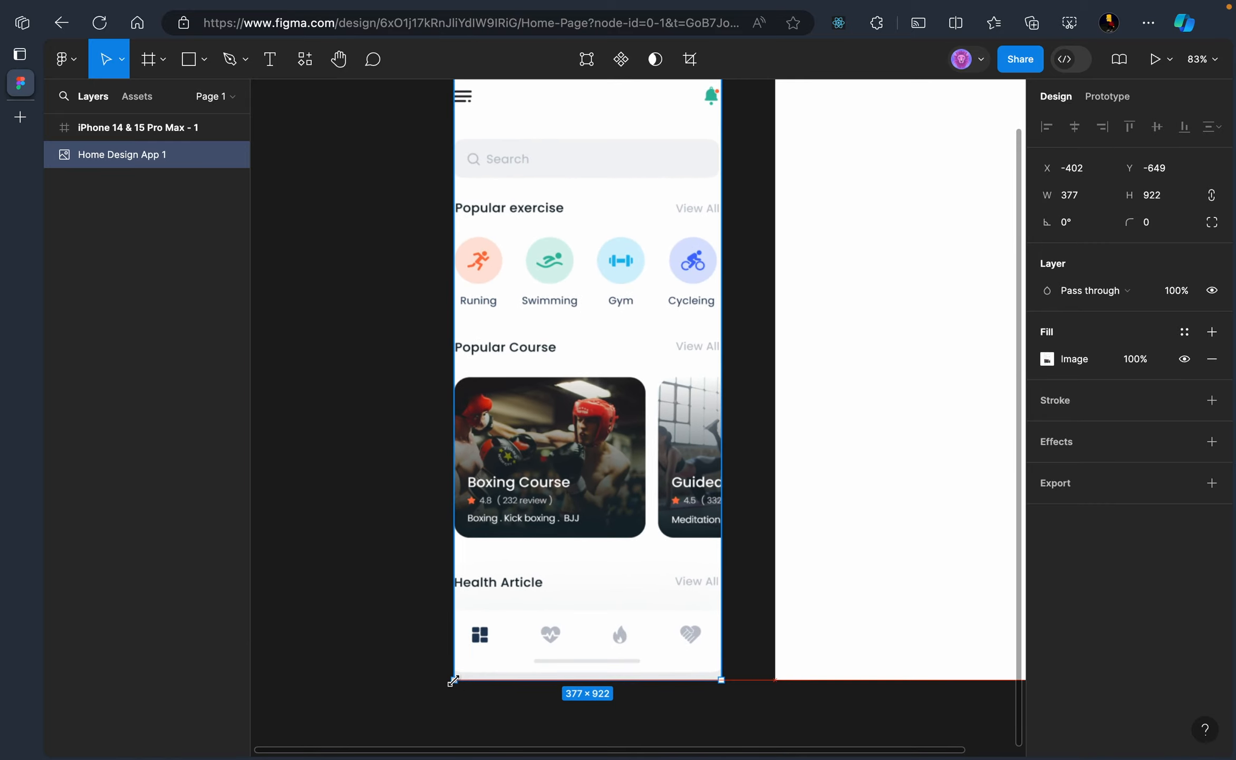
drag(459, 449, 418, 448)
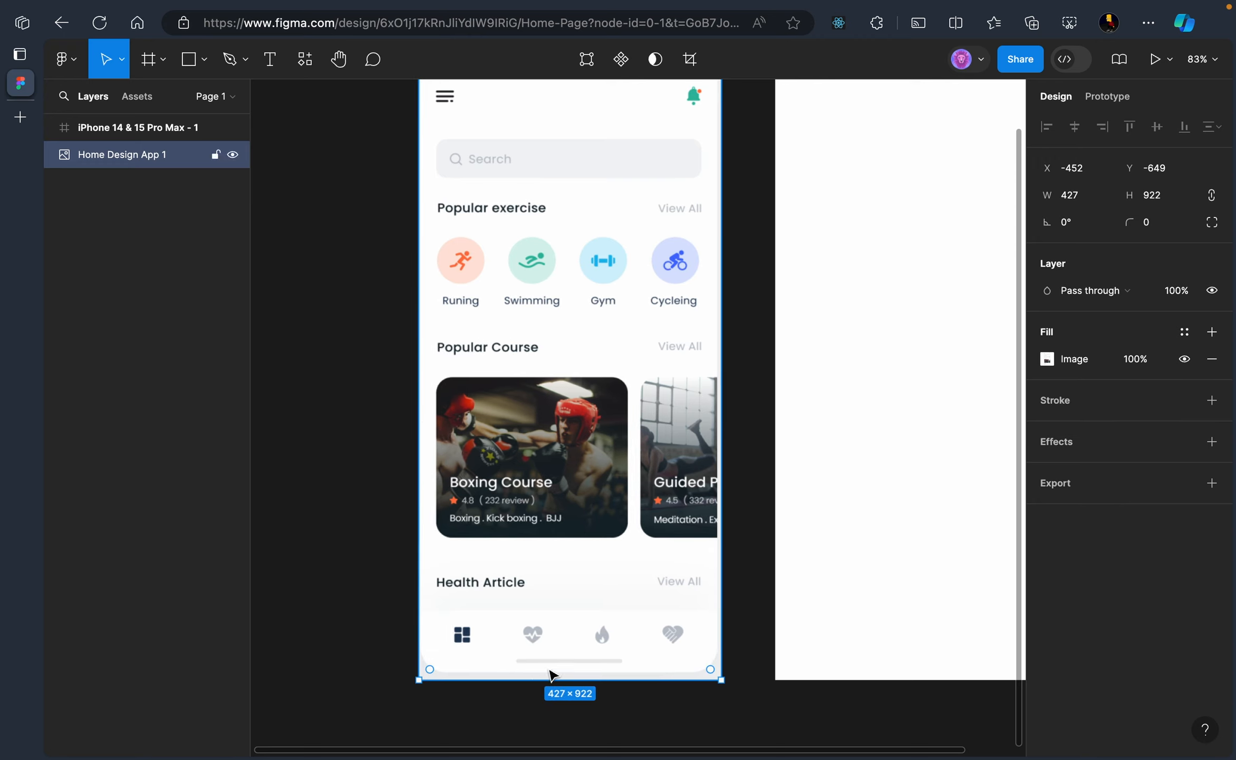
scroll(776, 669, right, 2)
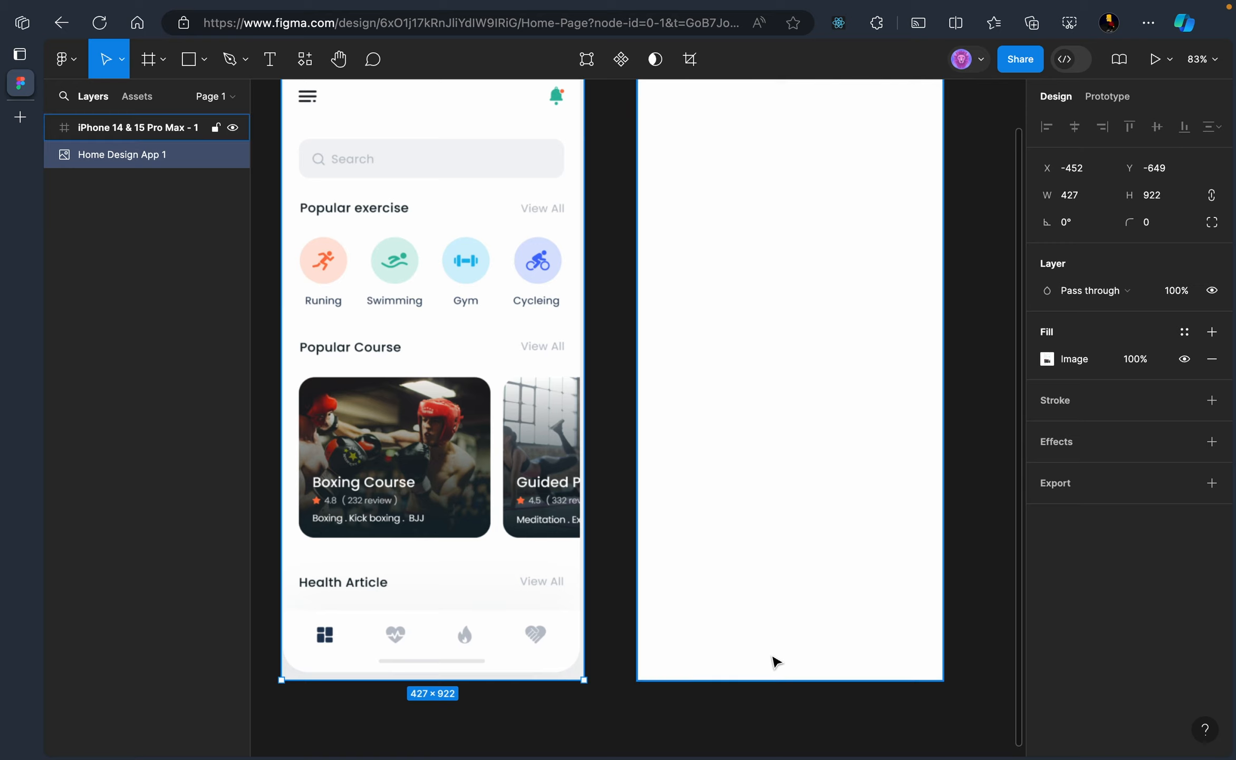
scroll(775, 648, right, 2)
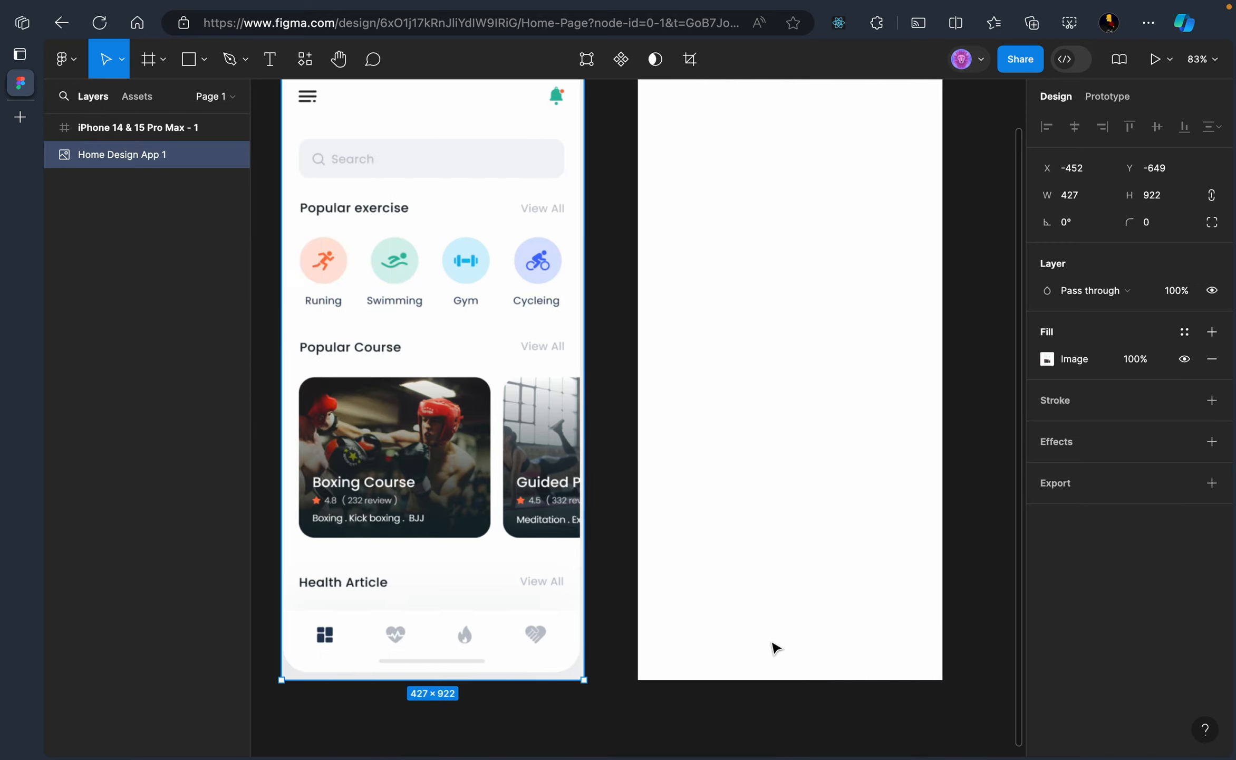
drag(1021, 323, 1026, 262)
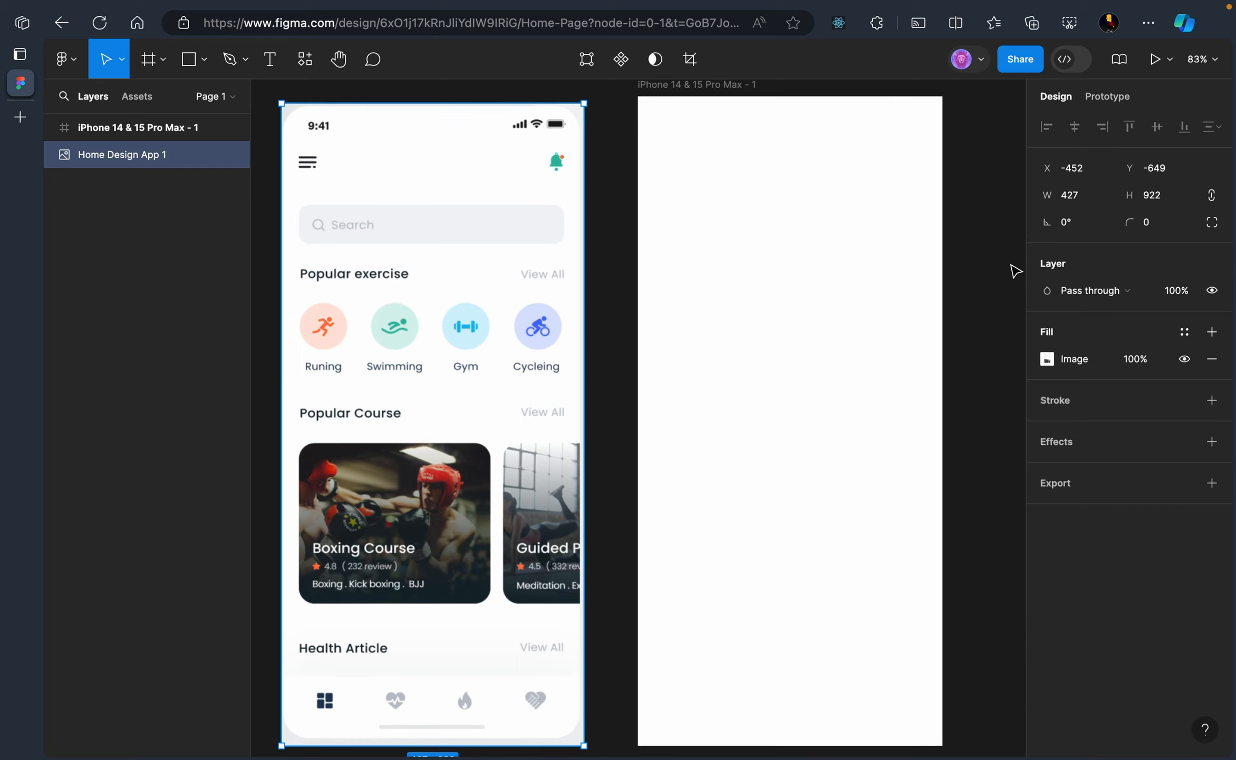
click(466, 100)
drag(466, 100, 467, 96)
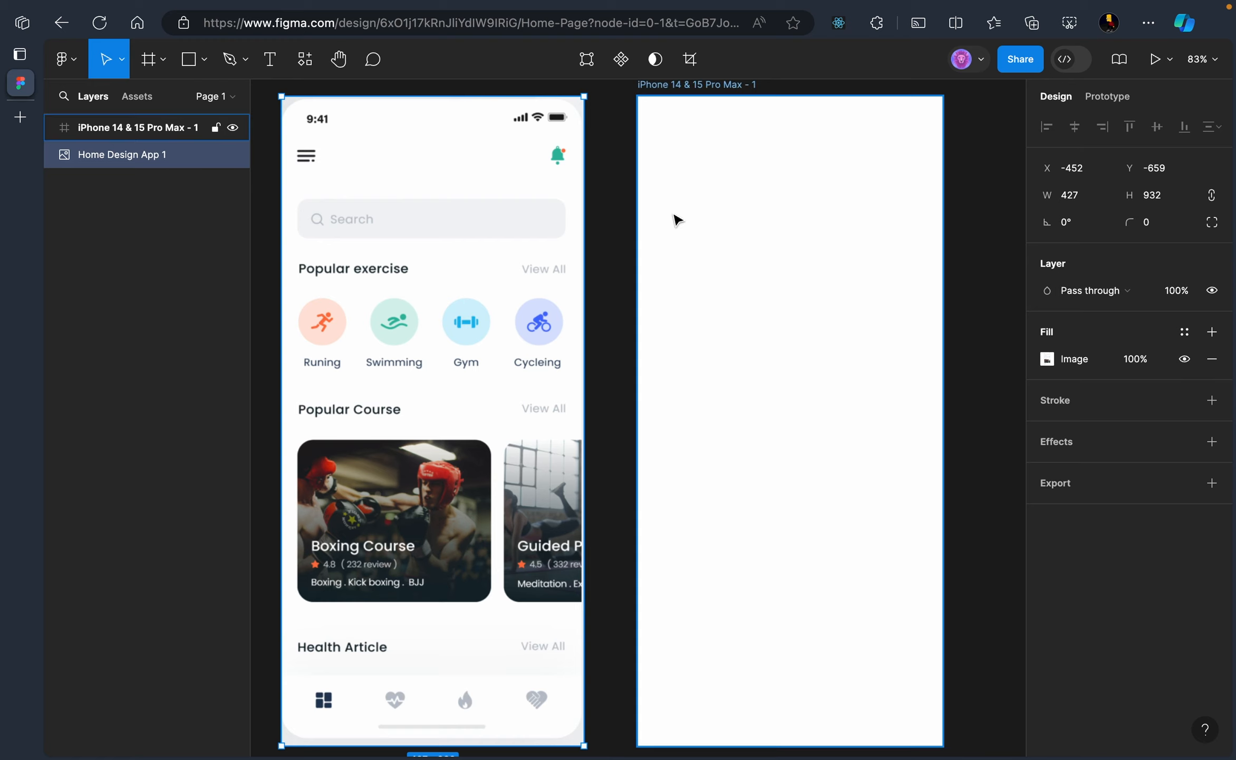
click(734, 222)
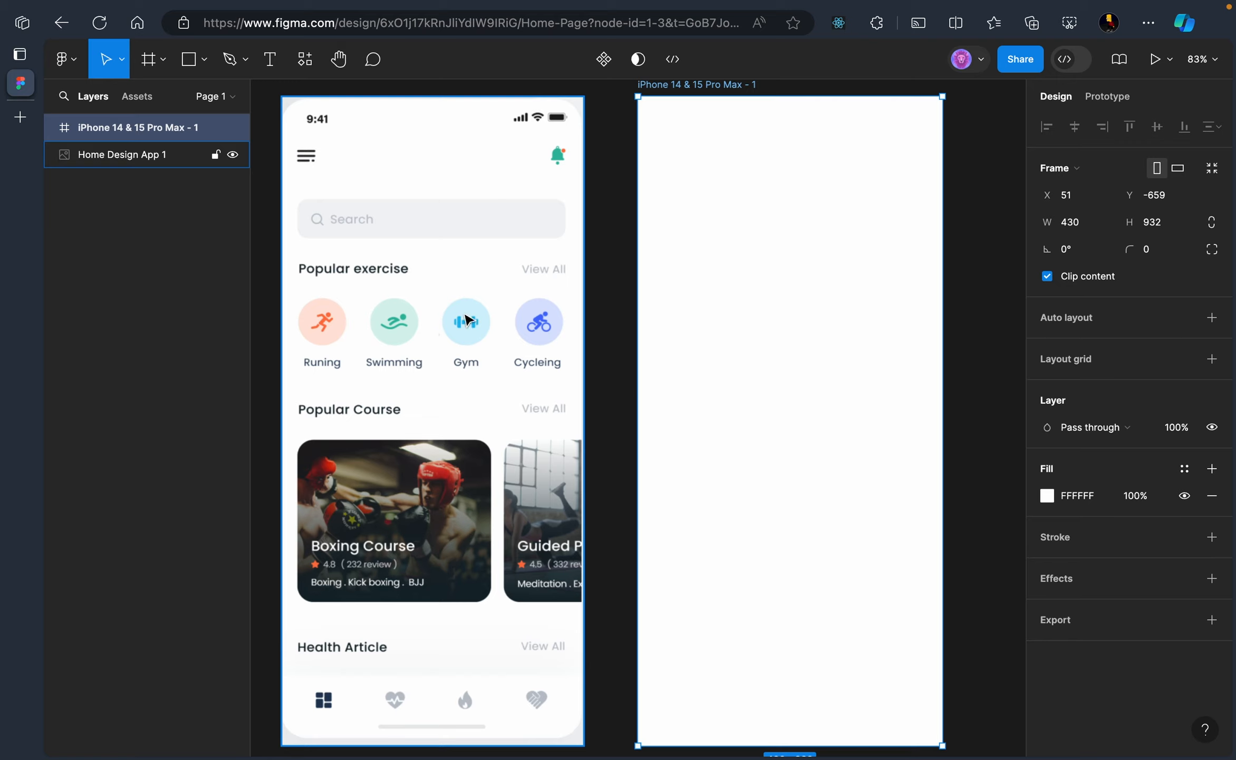
Draw a small grey placeholder rectangle at the frame's top-left
click(190, 60)
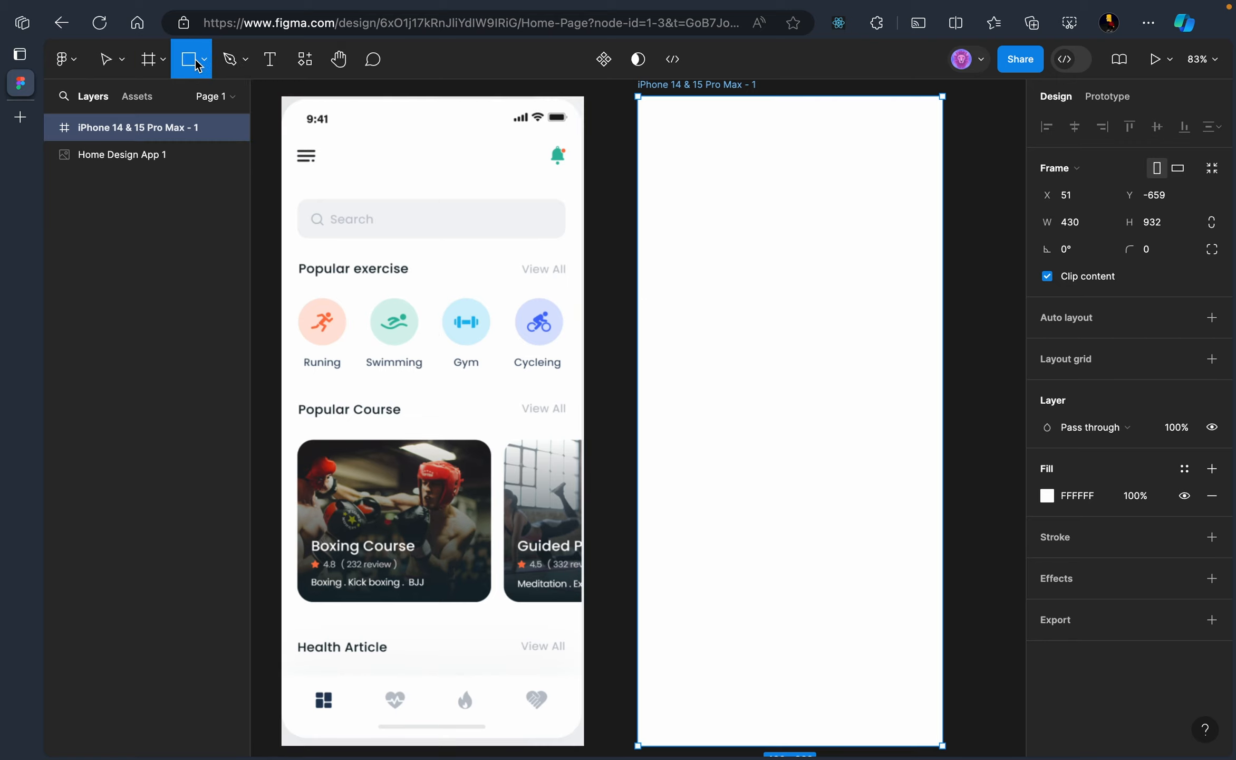
click(204, 60)
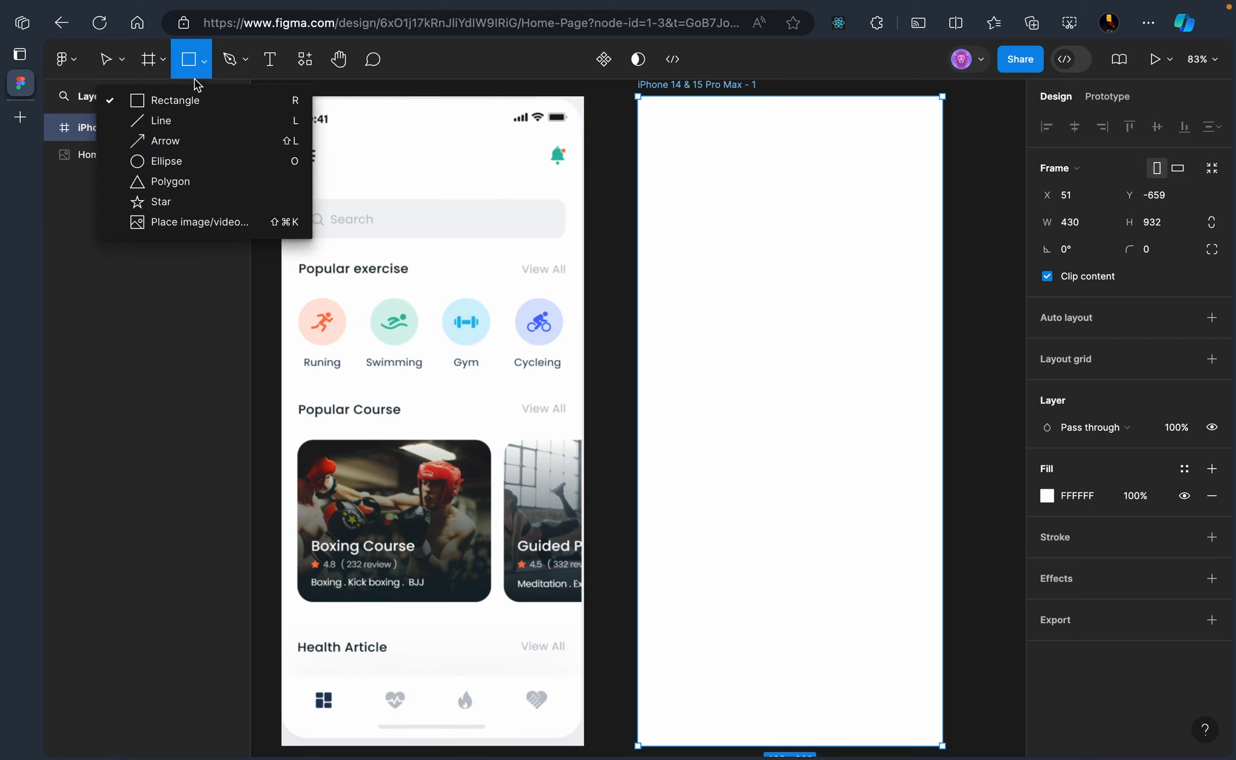
click(186, 101)
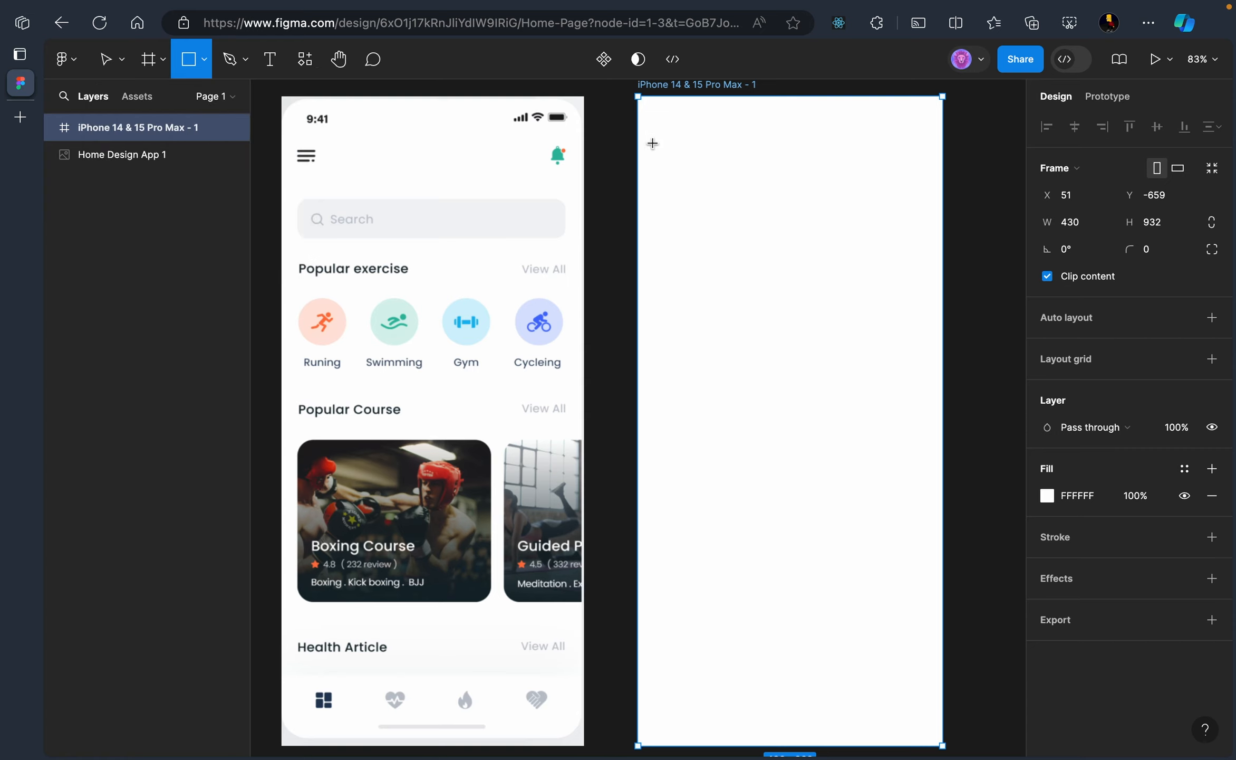
drag(651, 145, 675, 162)
click(791, 189)
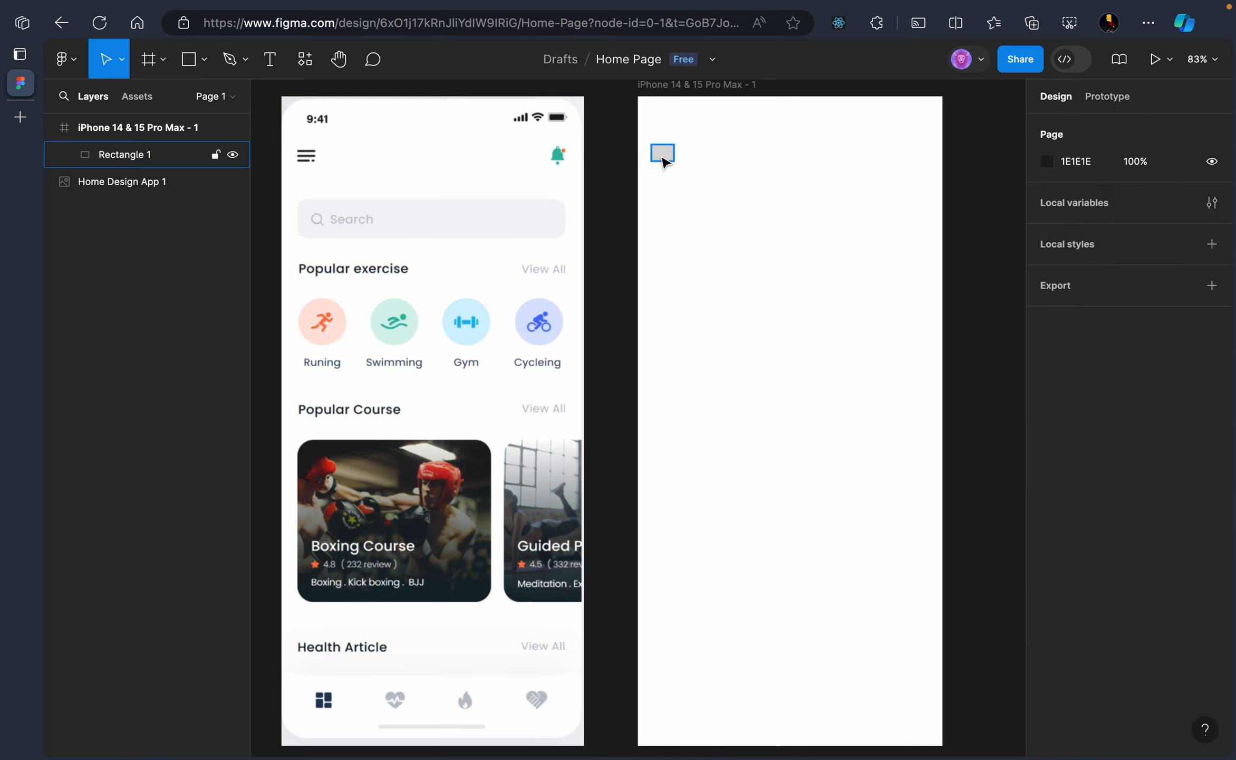
click(663, 160)
click(787, 190)
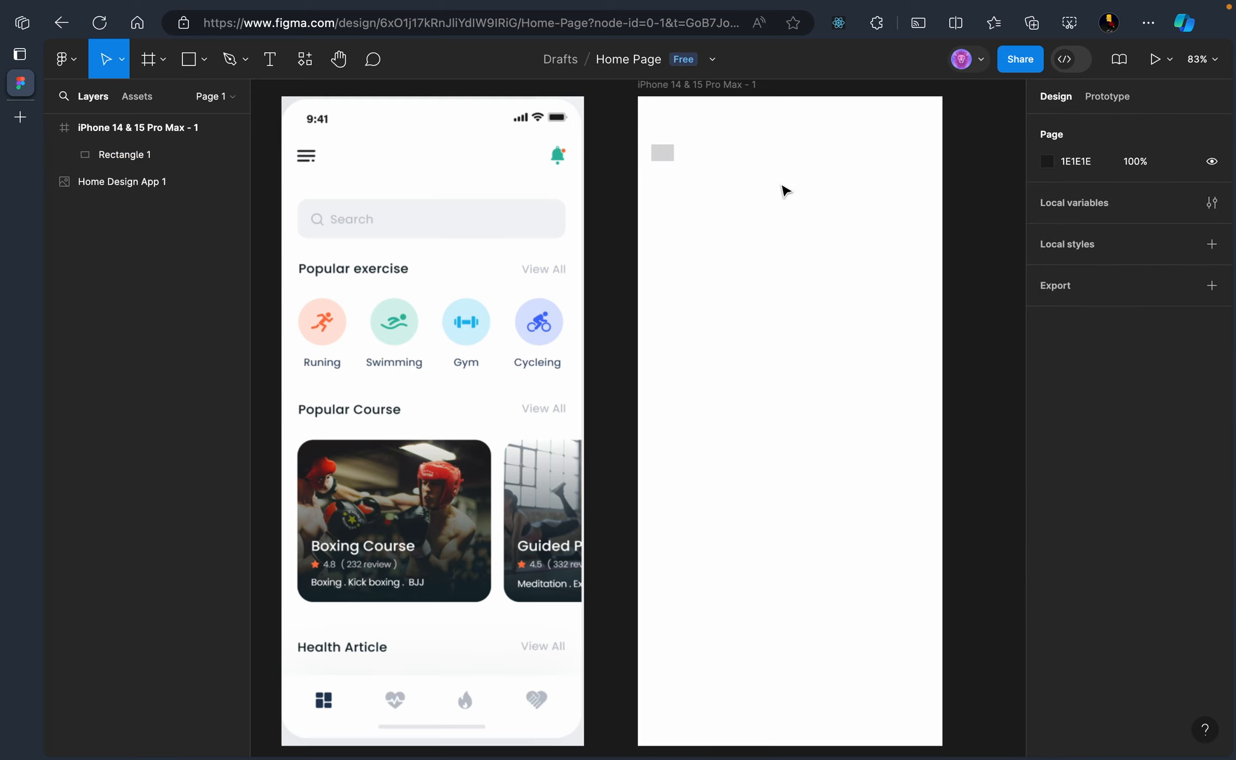
drag(905, 139, 929, 164)
Draw a small square at the frame's top-right, then delete it
click(269, 98)
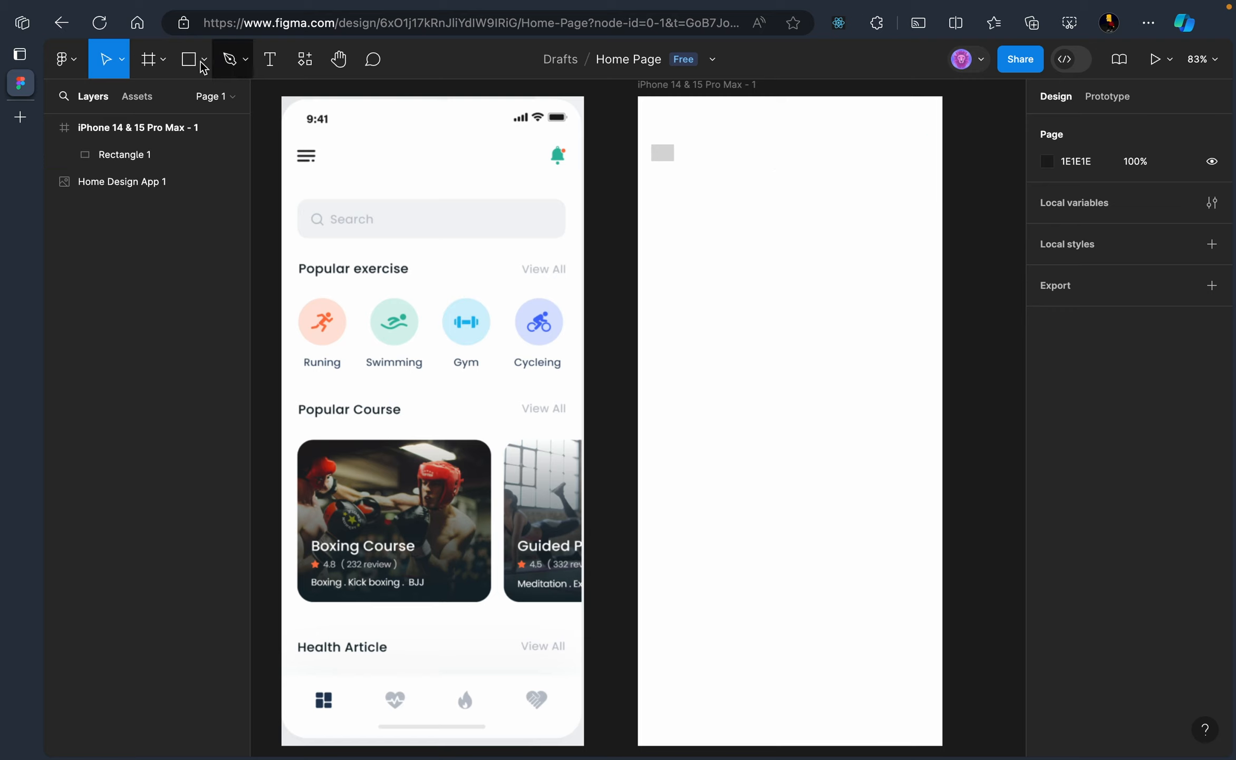
click(188, 59)
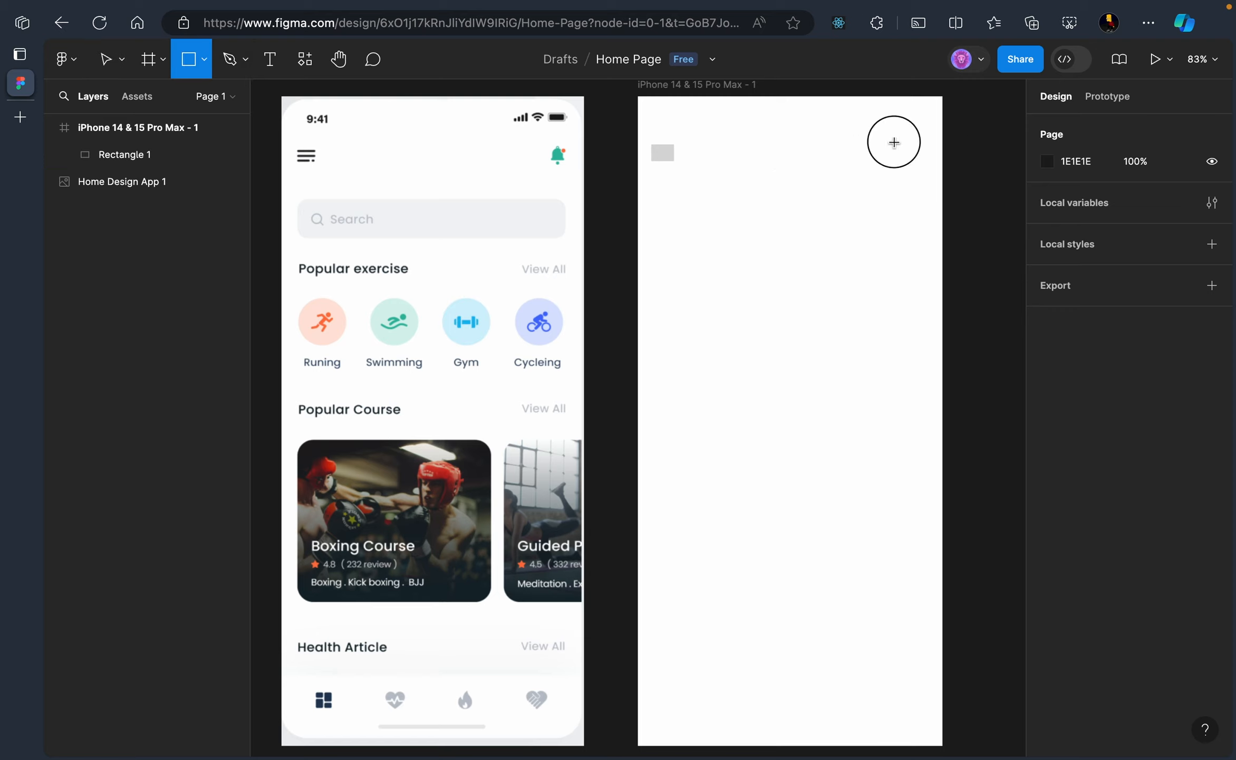
drag(891, 140, 914, 158)
click(907, 205)
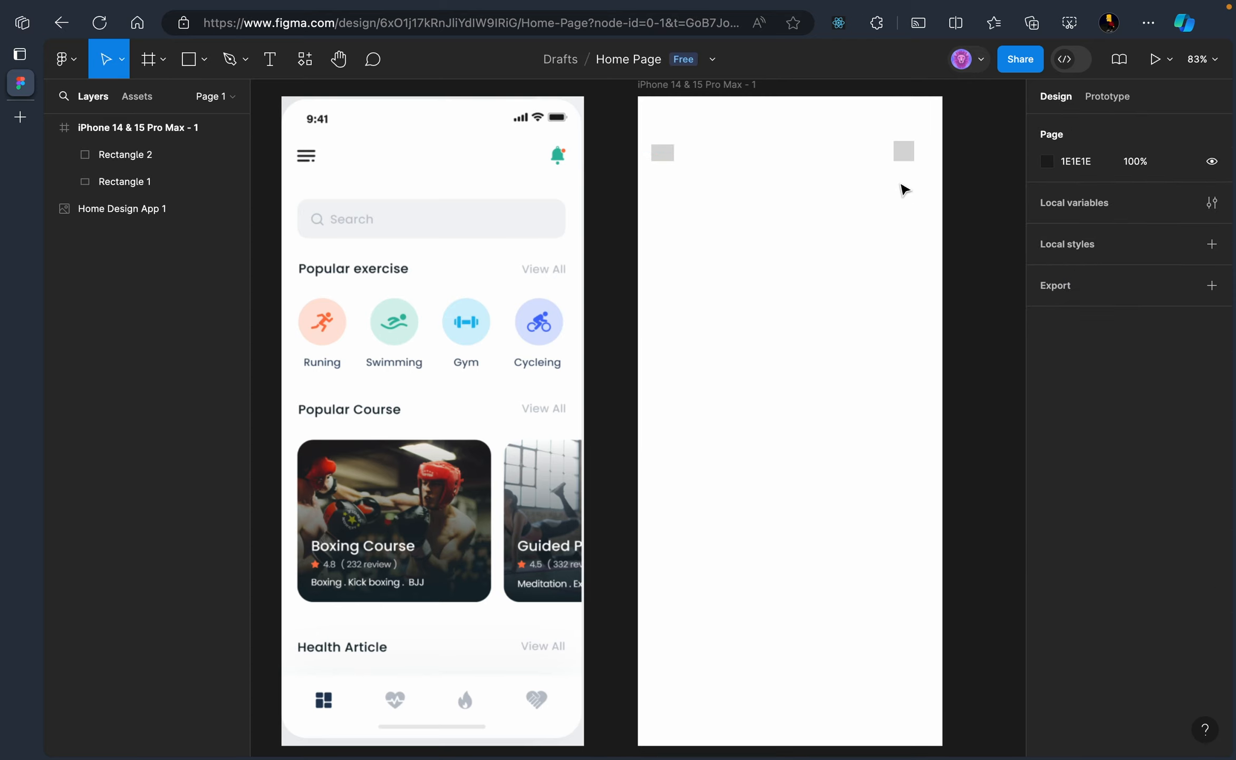
click(908, 162)
key(Delete)
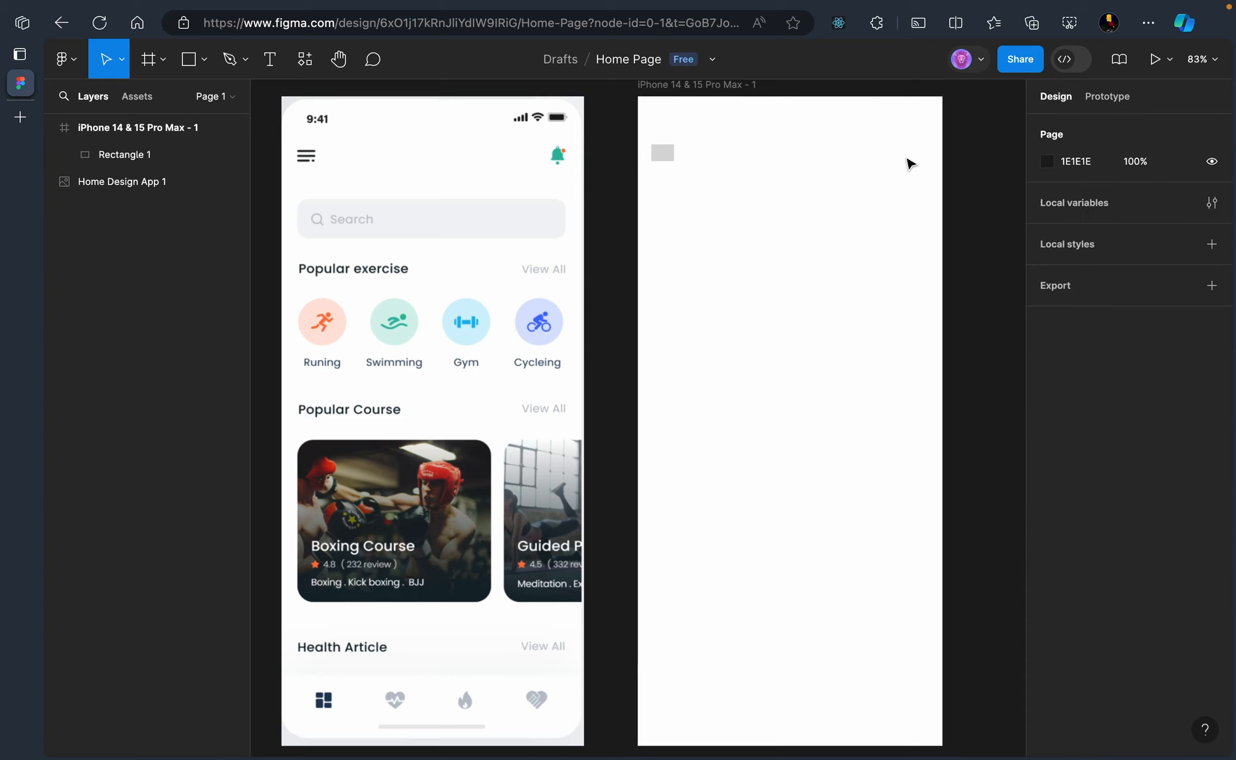
Duplicate the 32 × 24 top-left placeholder and move the copy to the top-right corner
click(663, 155)
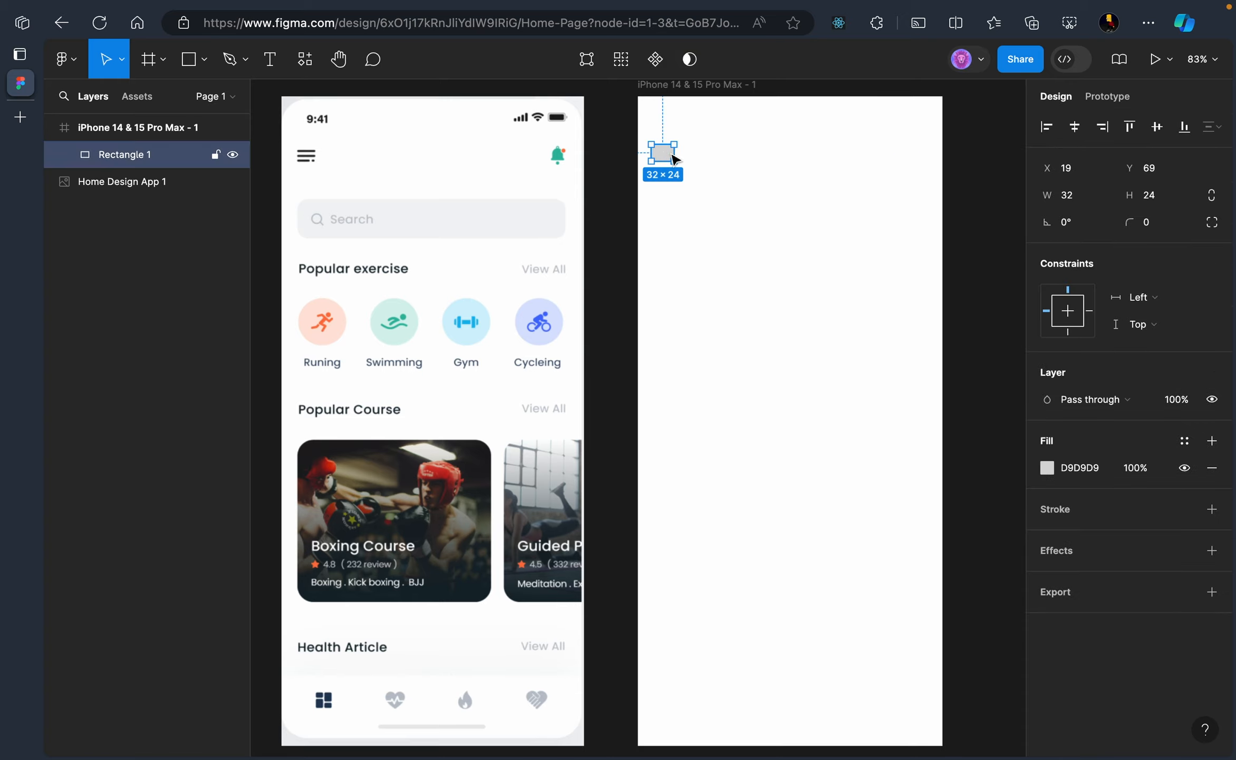
key(ctrl+d)
click(760, 174)
drag(667, 158, 917, 155)
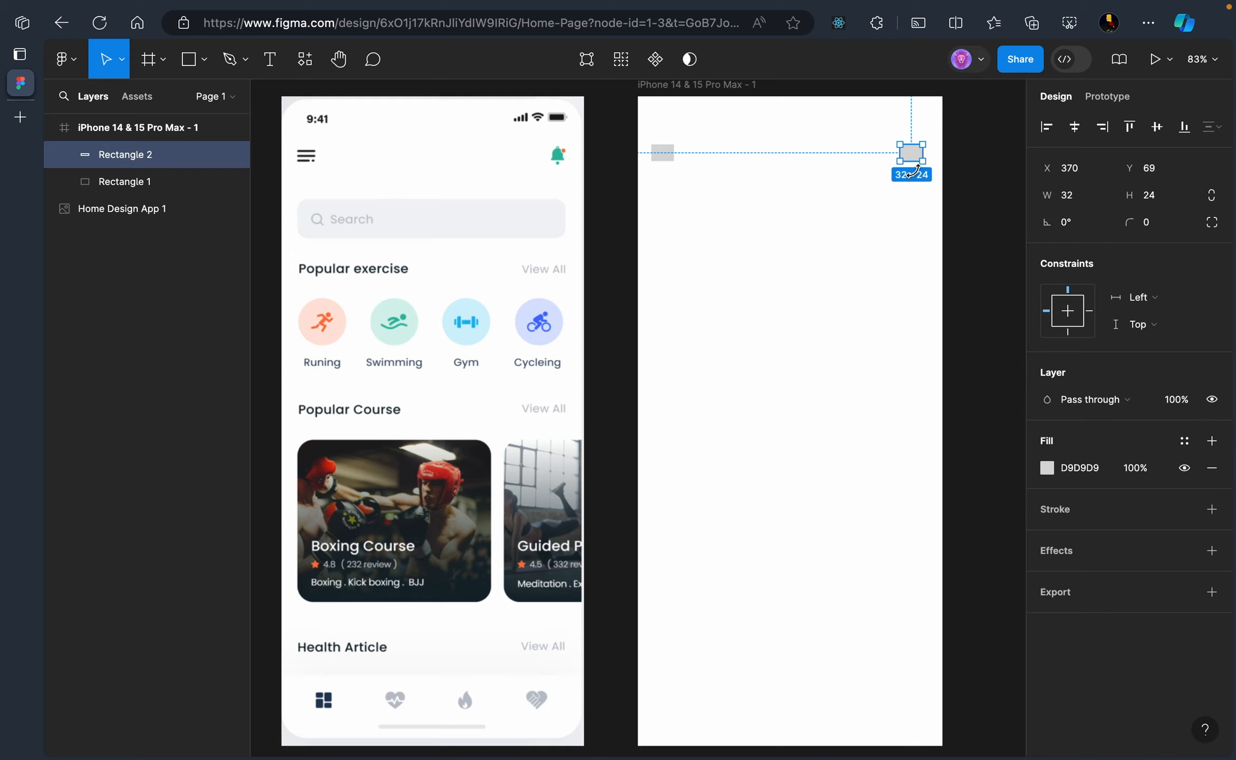
click(843, 236)
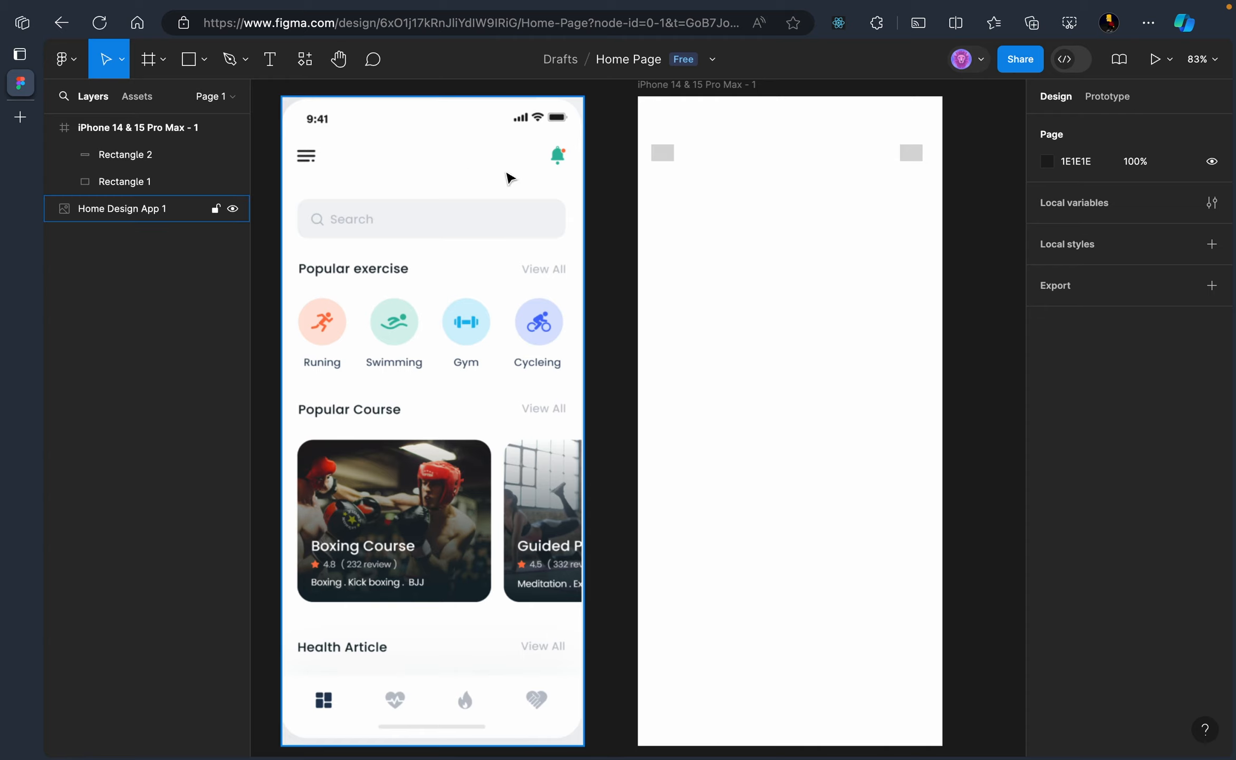
click(189, 58)
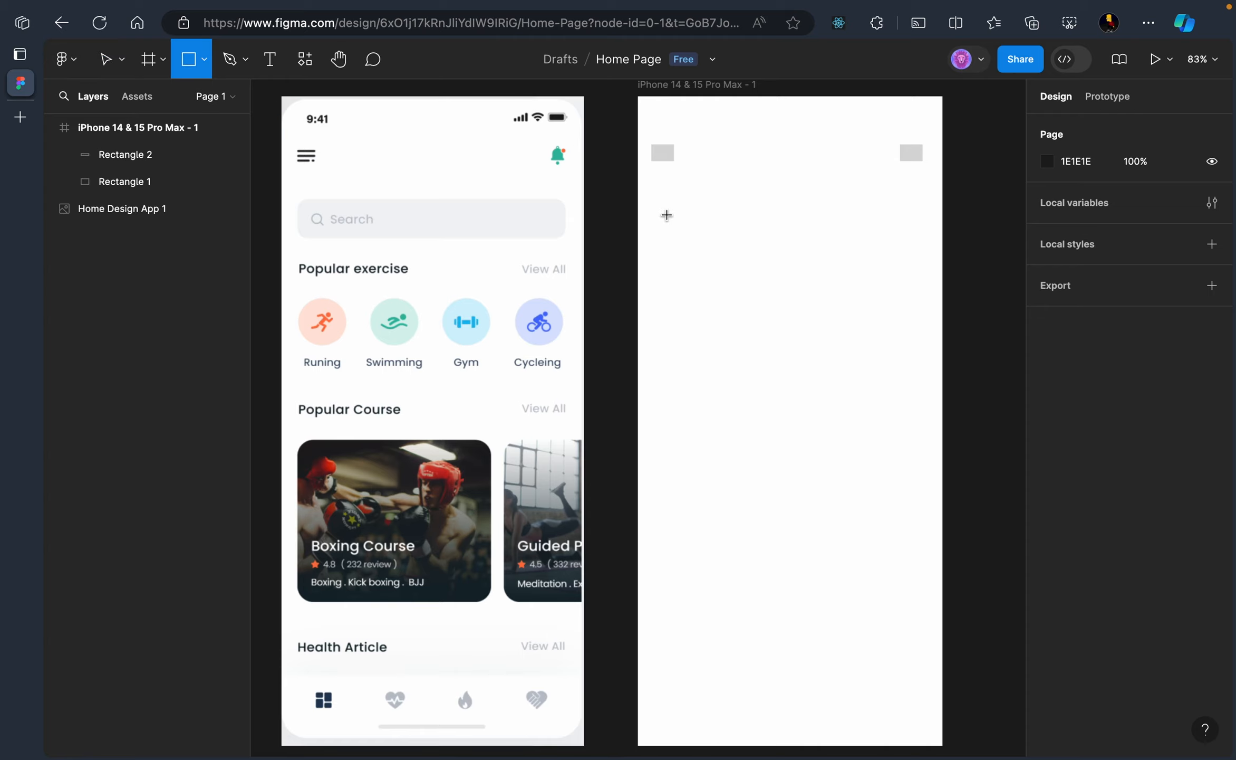
Draw a 375 × 50 grey bar below the header icons and set its corner radius to 8
drag(657, 205, 923, 239)
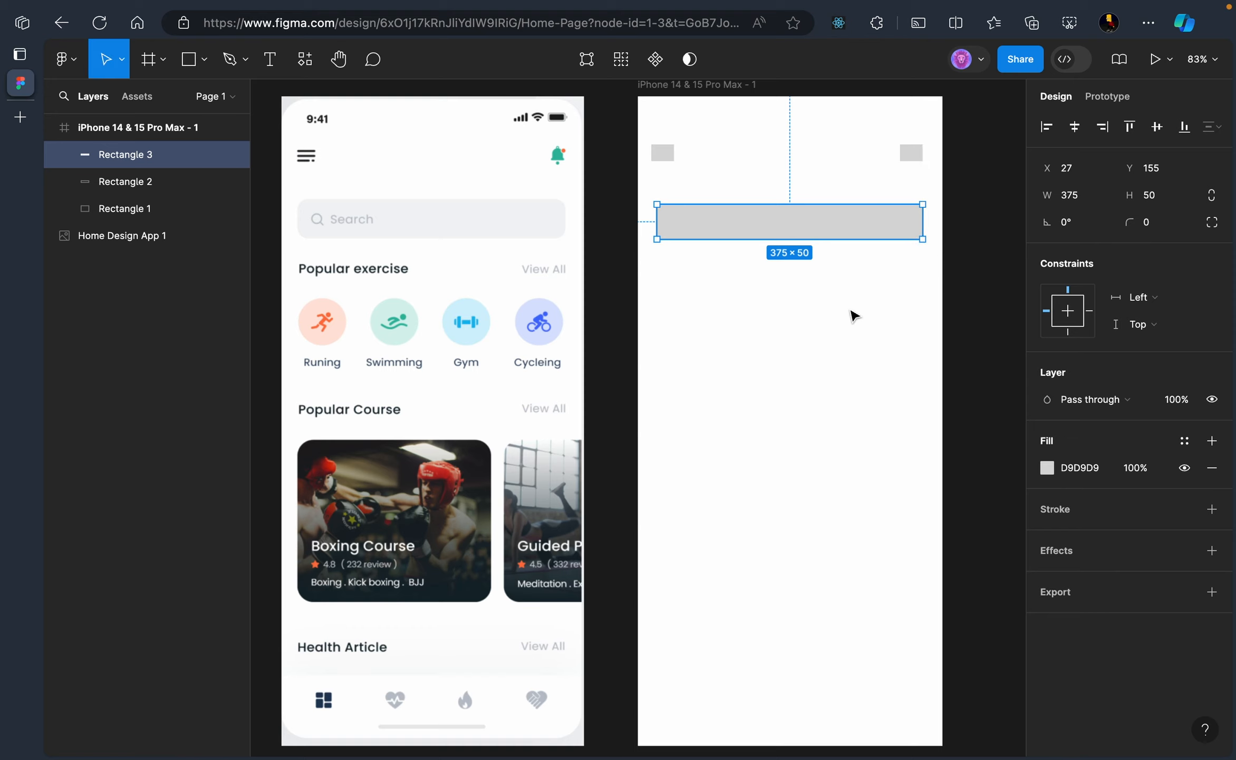
click(853, 315)
click(842, 224)
click(865, 264)
click(850, 229)
click(811, 281)
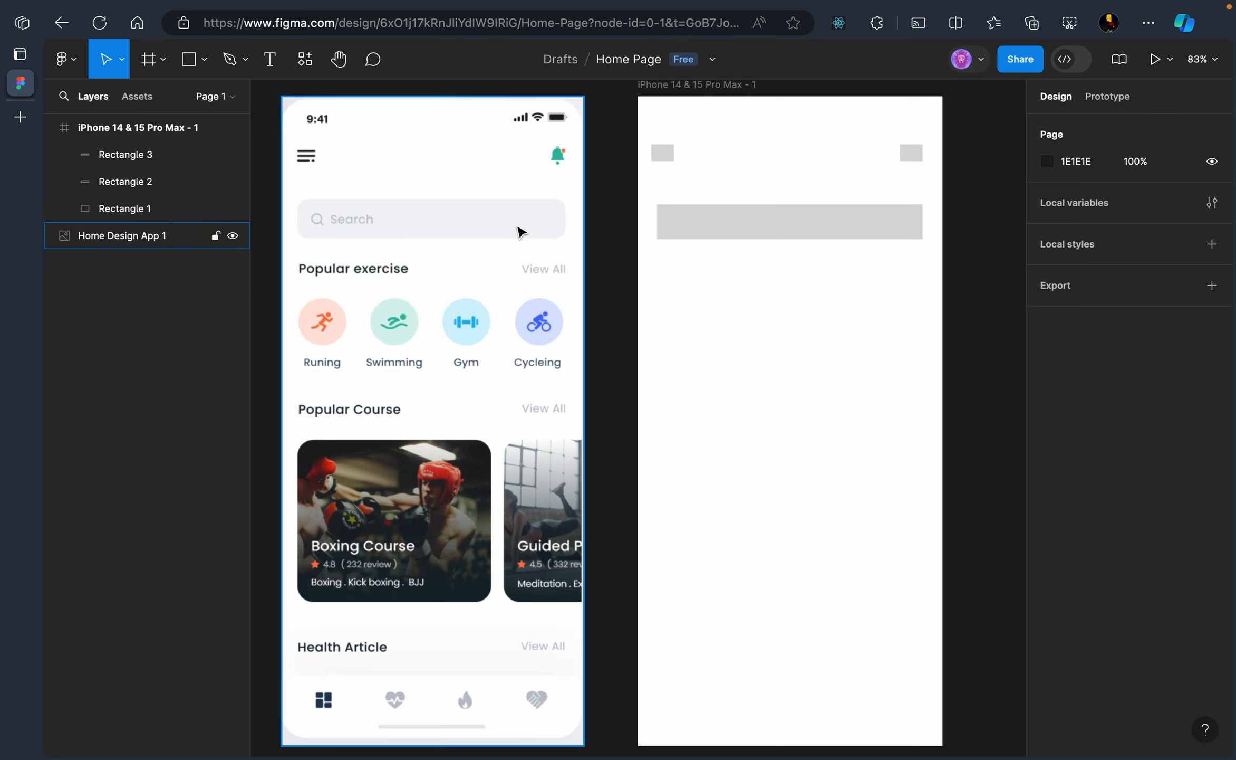
click(741, 225)
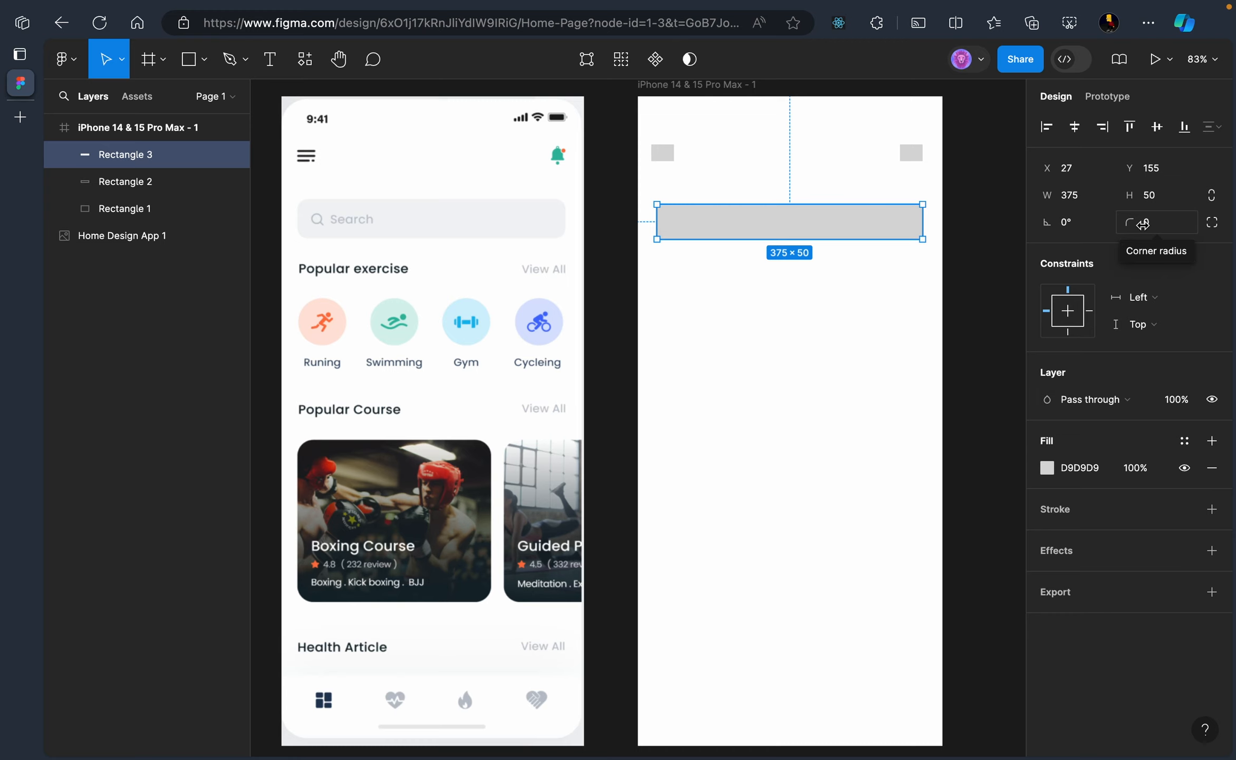
drag(1143, 223, 1143, 225)
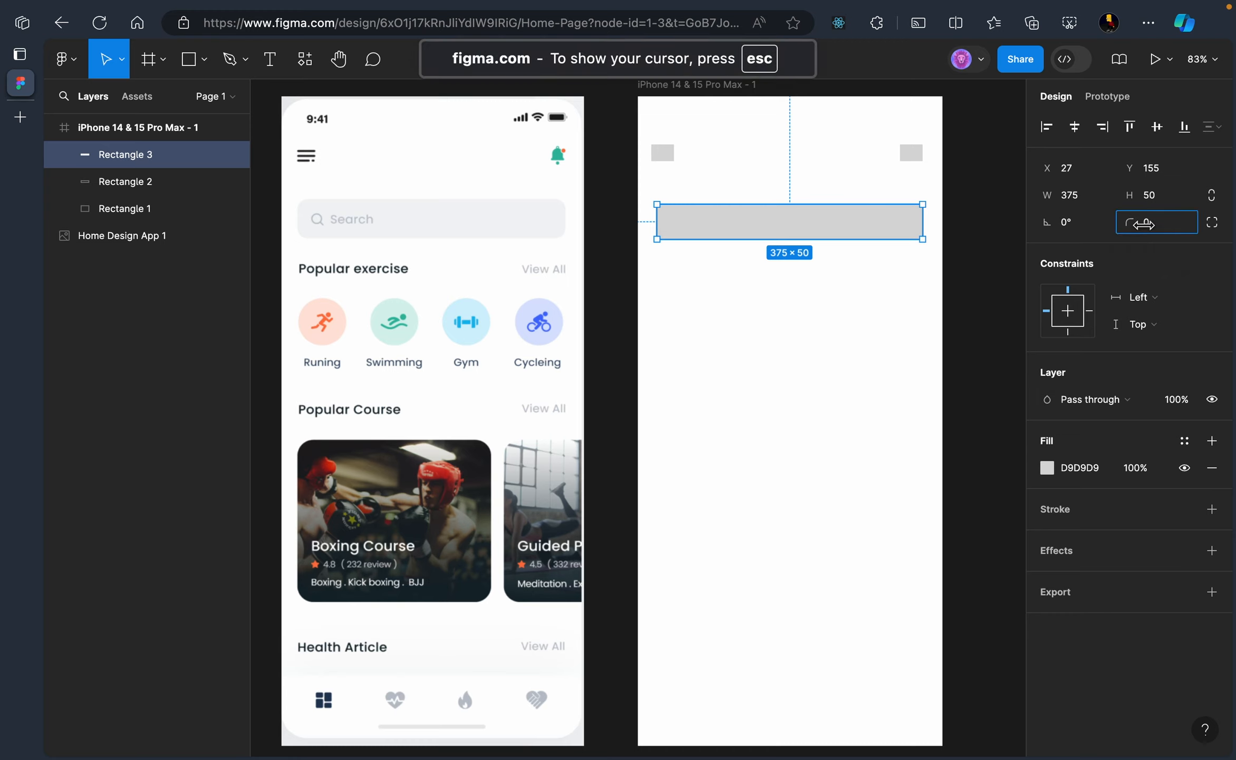
drag(1143, 224, 74, 225)
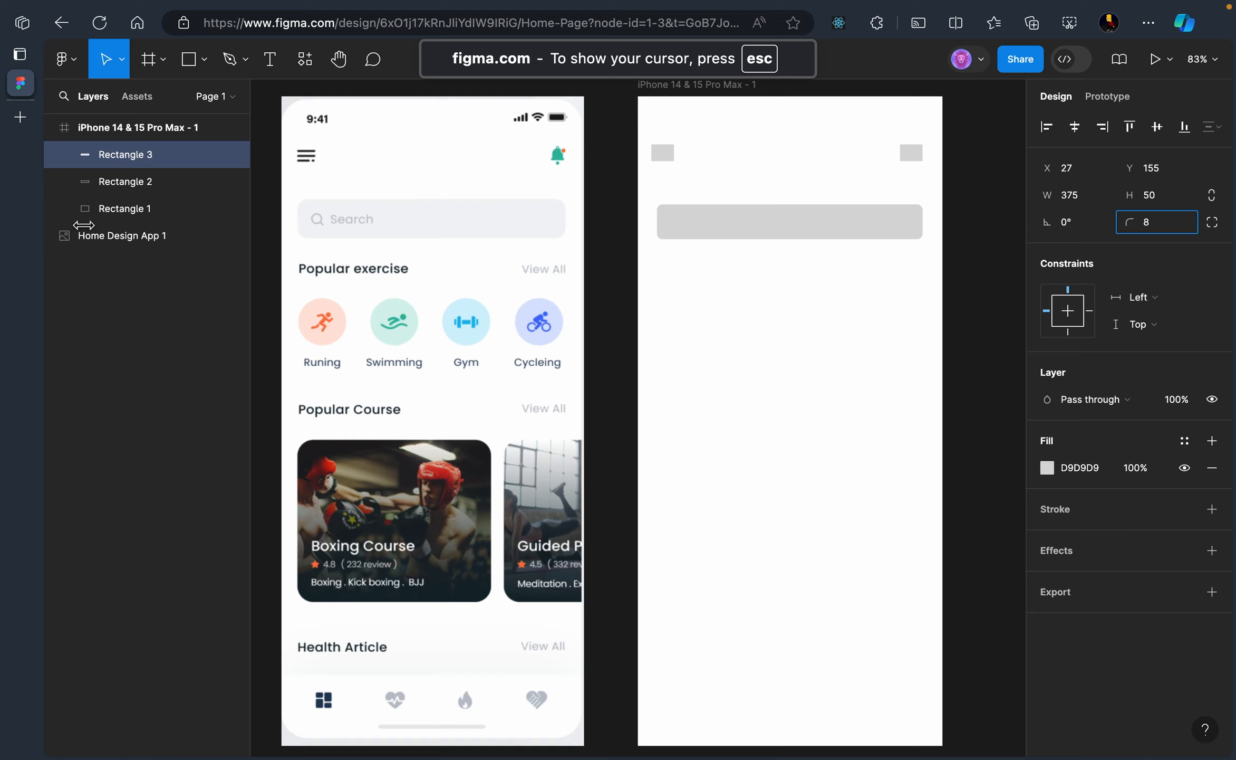
click(800, 337)
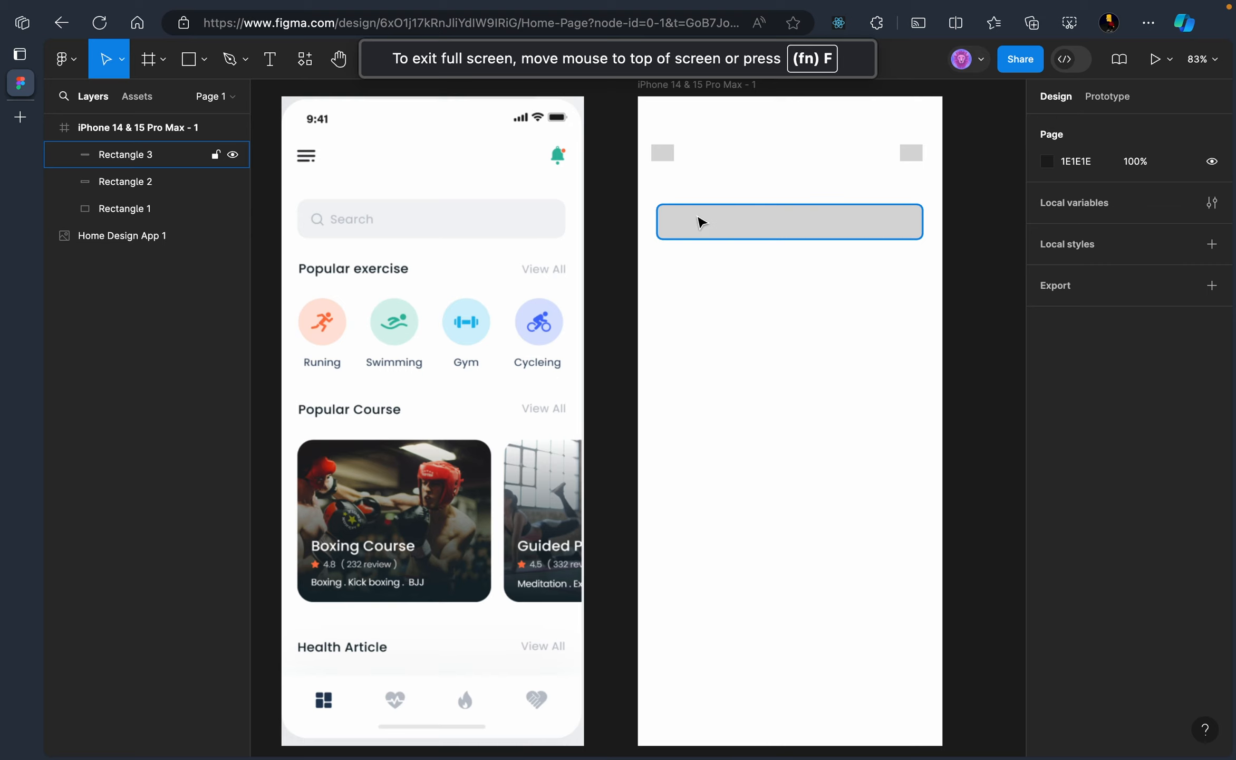
click(269, 59)
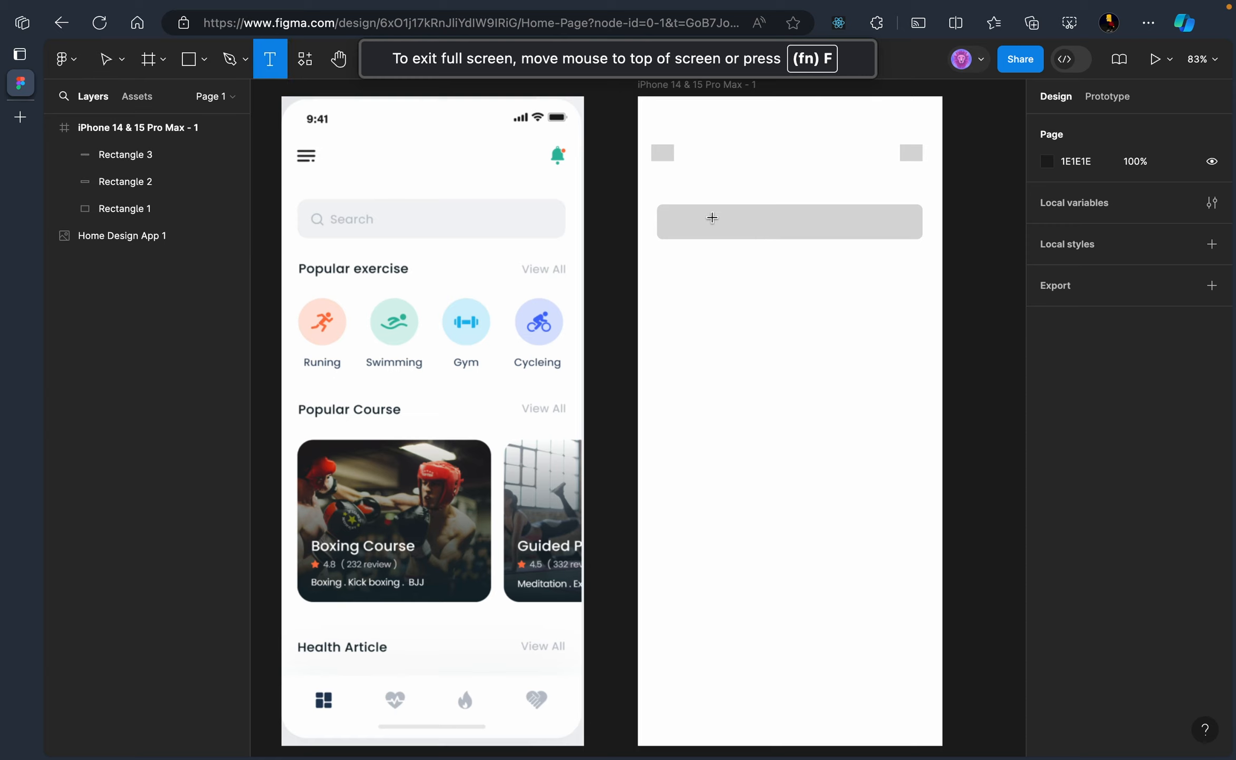
Place a 12-pt 'Search' label inside the left end of the grey bar
key(Escape)
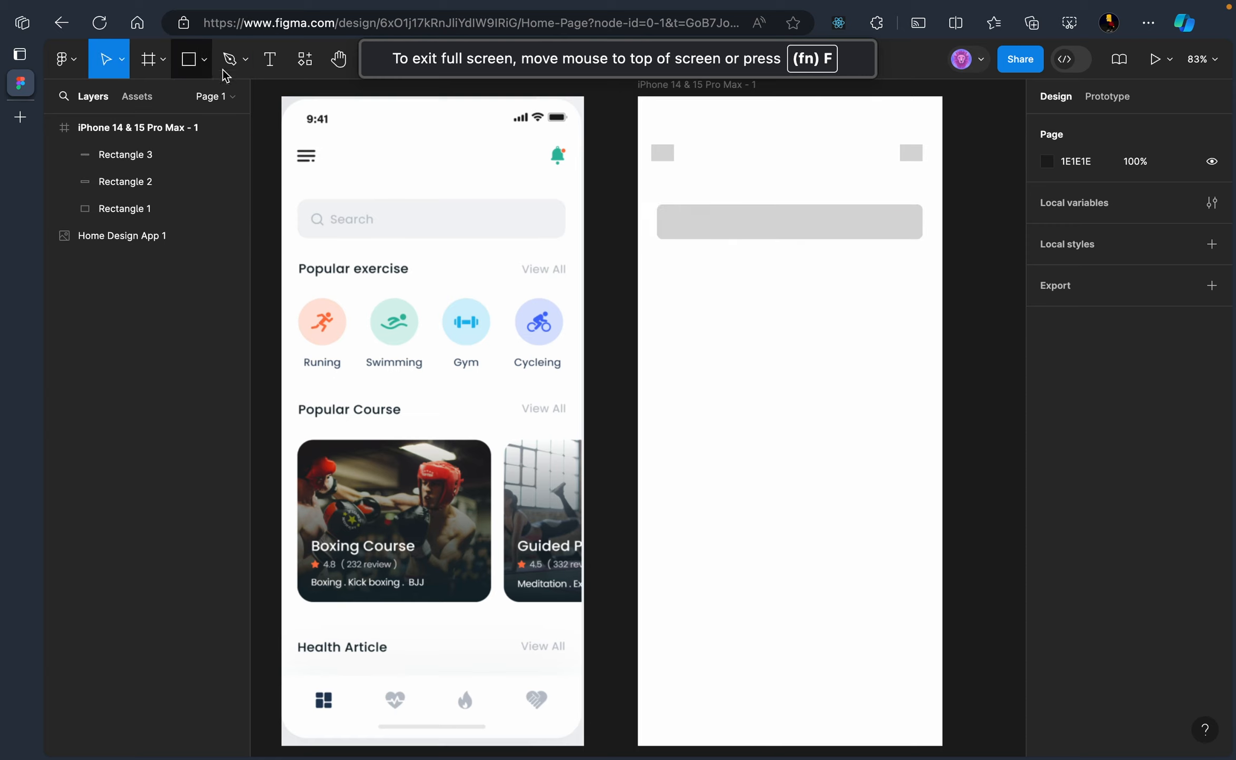
click(265, 60)
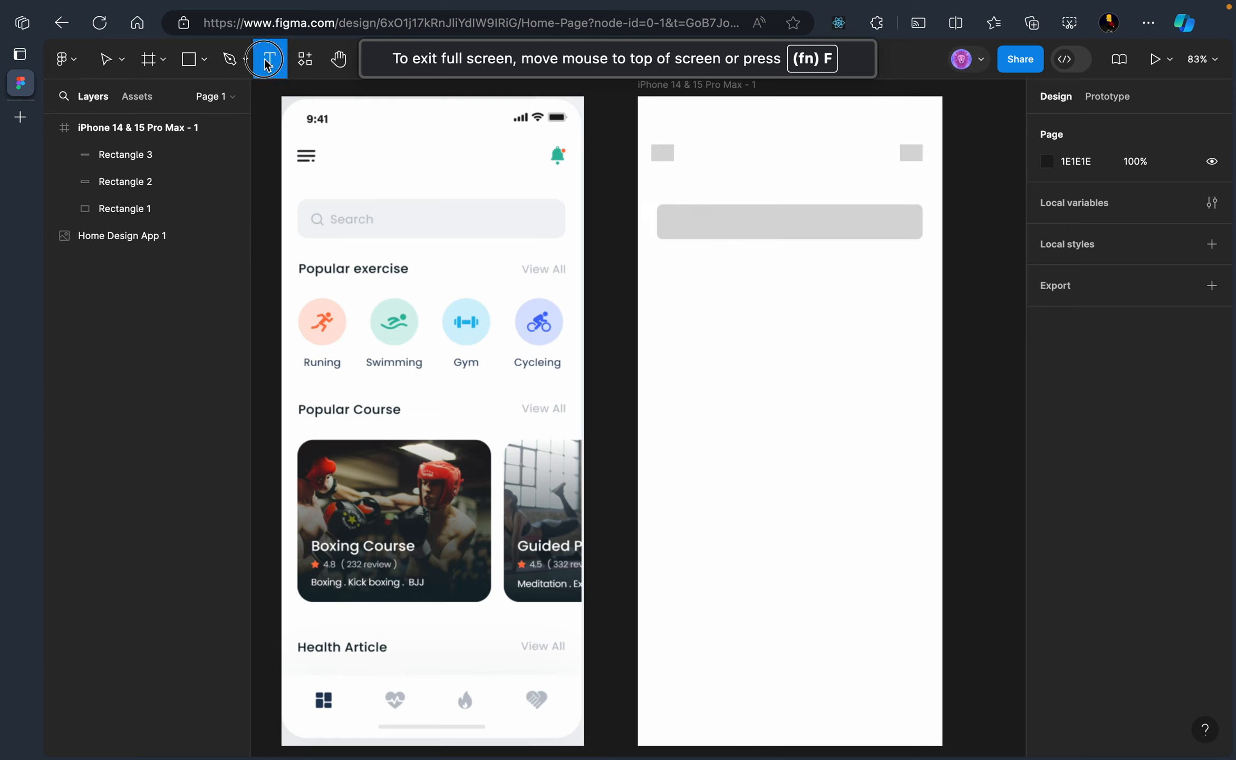
click(692, 221)
text(S)
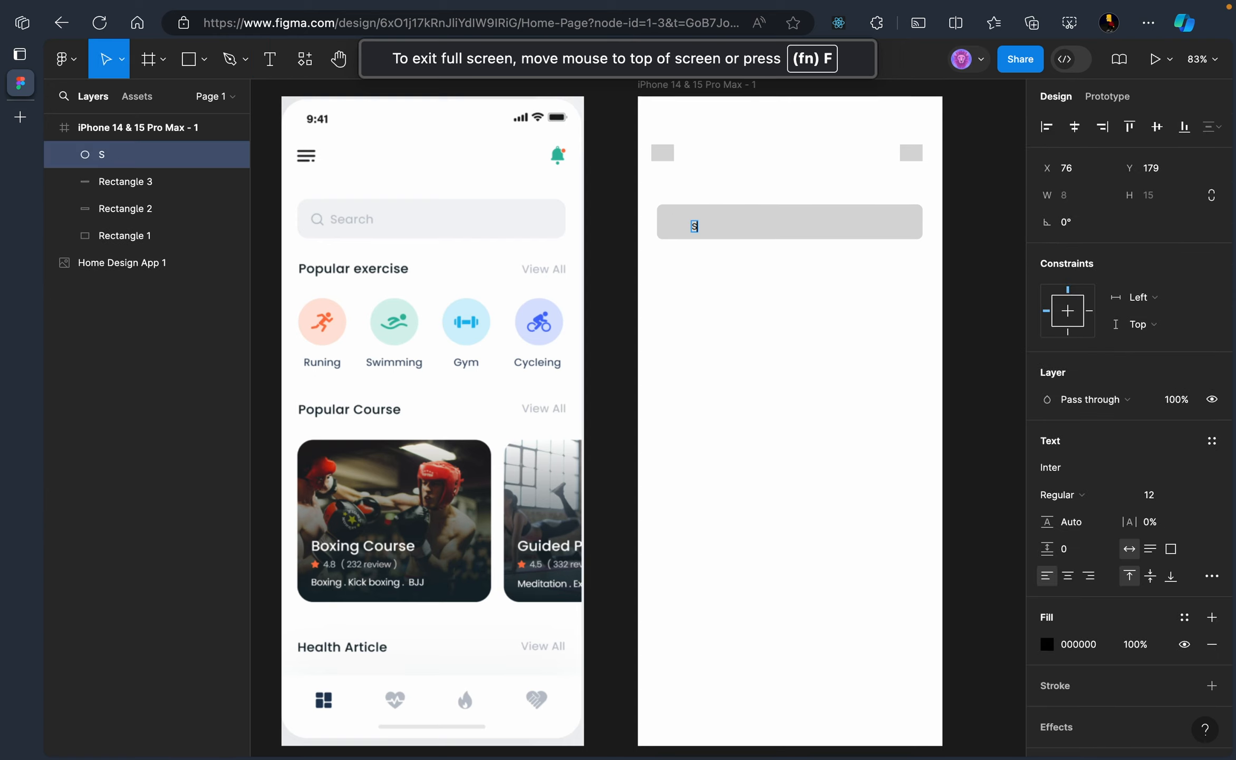
text(earch)
key(Escape)
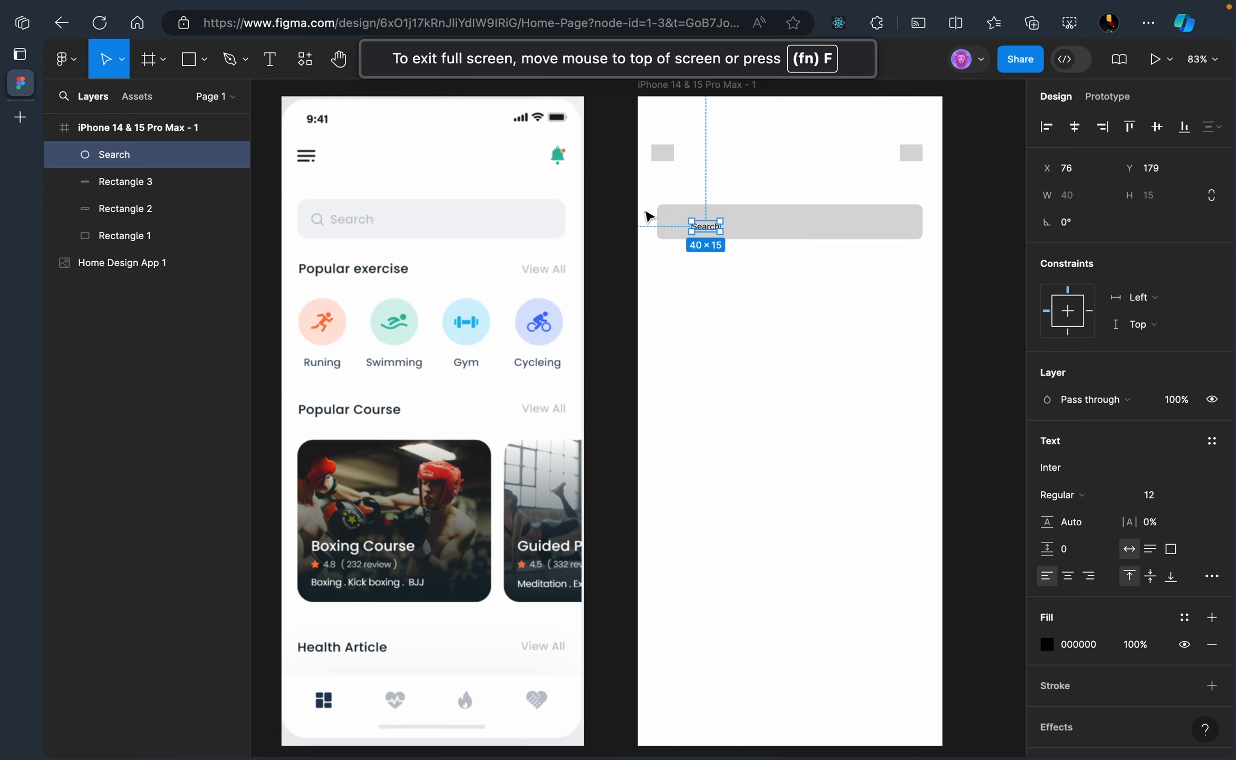
click(750, 232)
drag(707, 226, 710, 228)
key(super+z)
click(709, 228)
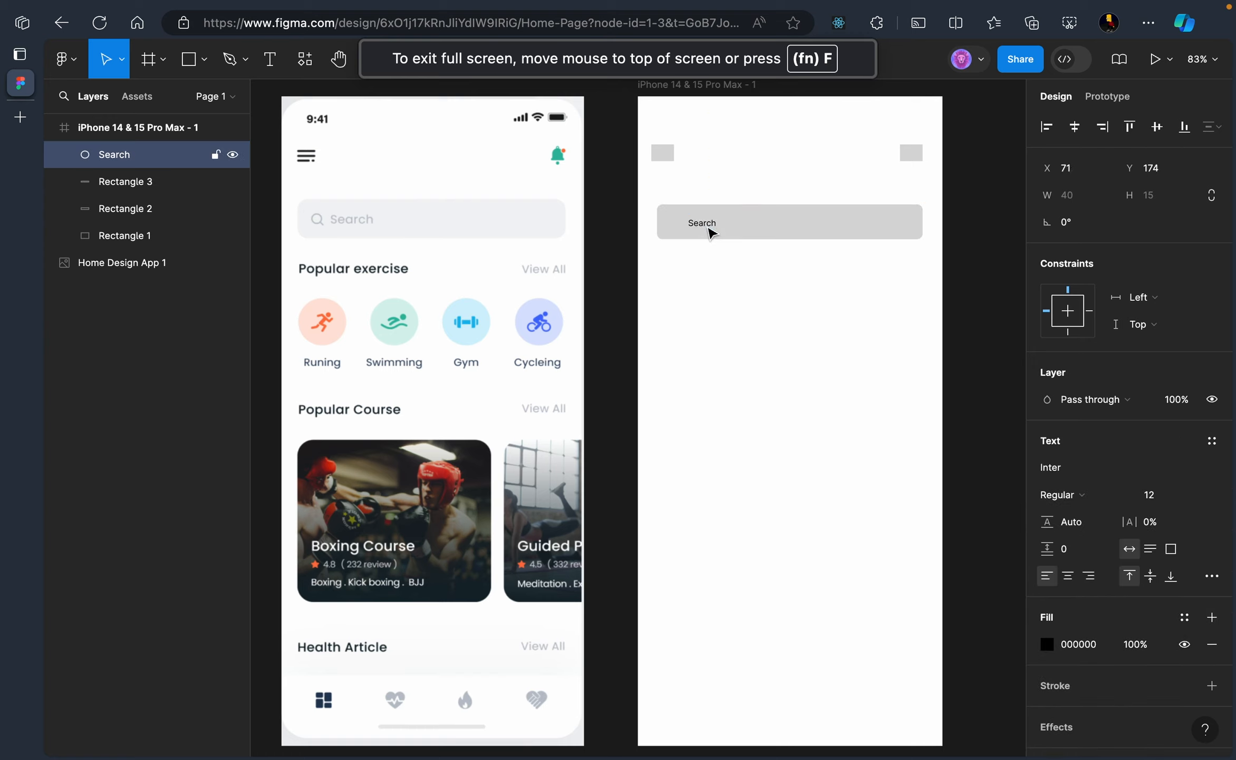
key(Left)
key(Left)
key(Left)
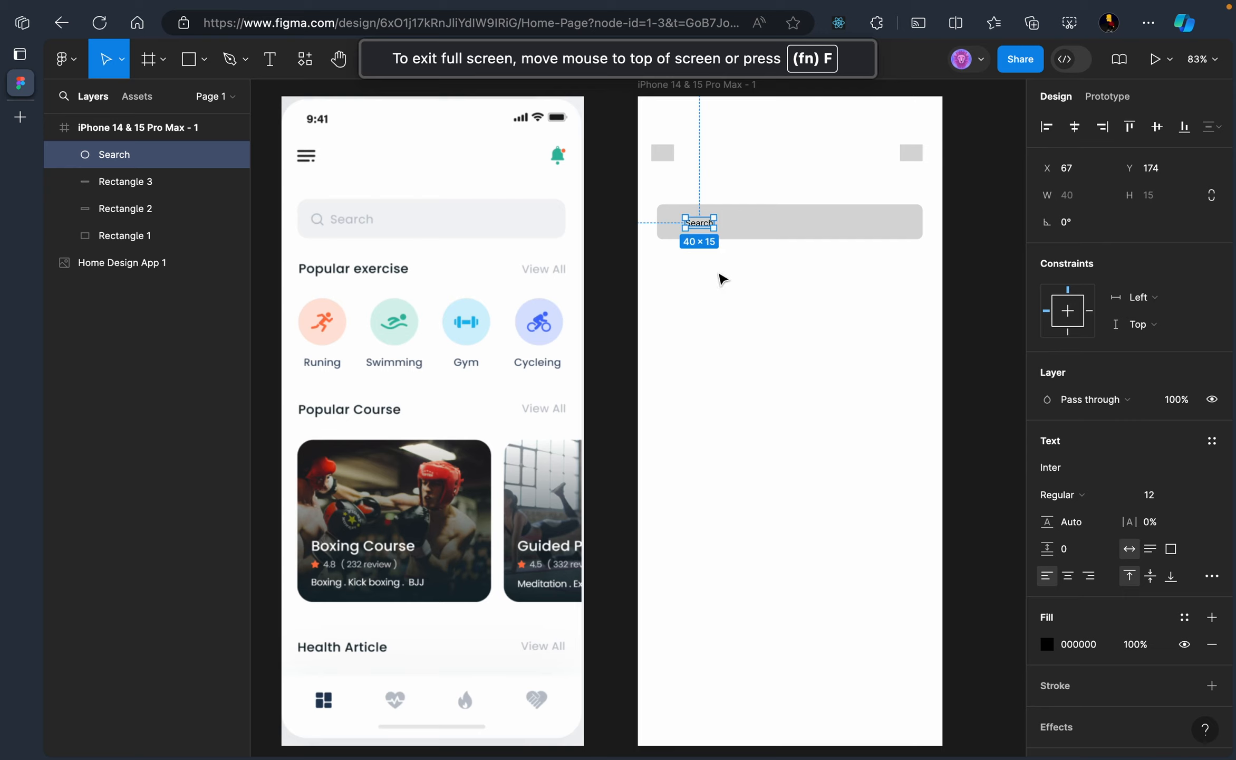
click(726, 282)
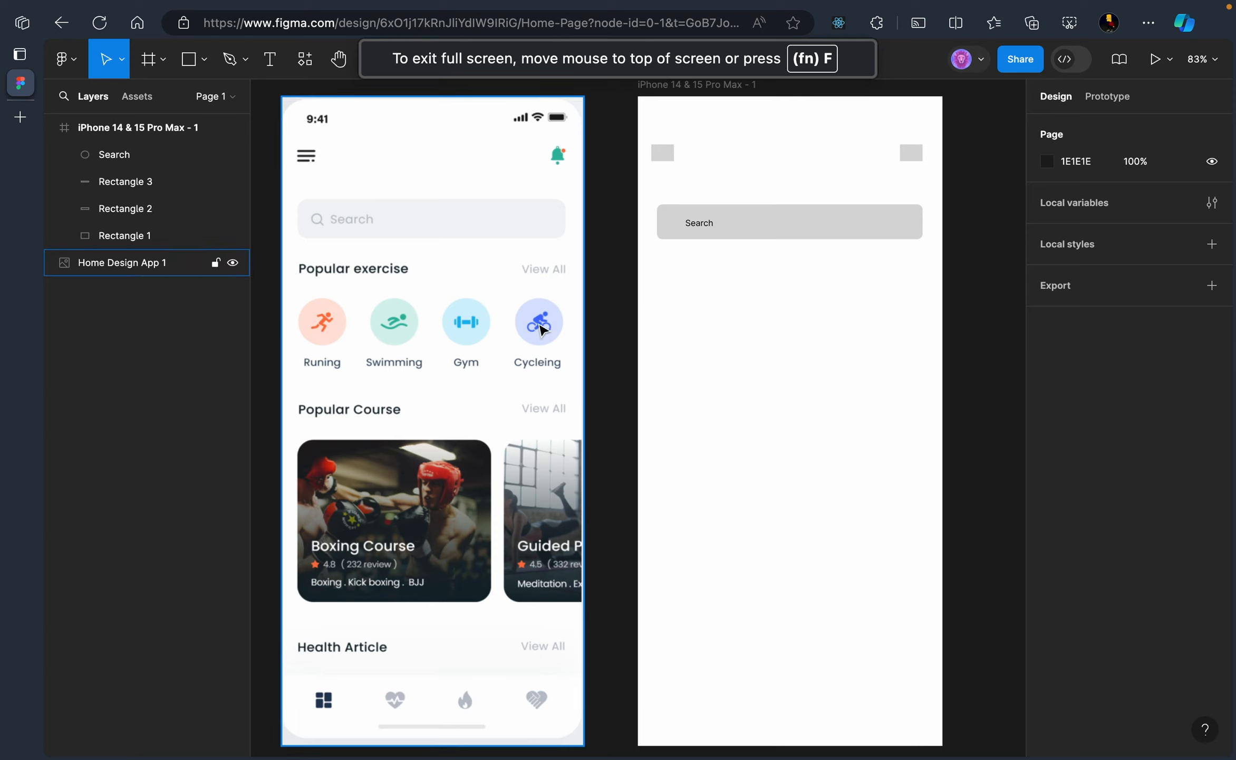
Draw a 64 × 65 grey circle below the search bar
click(204, 59)
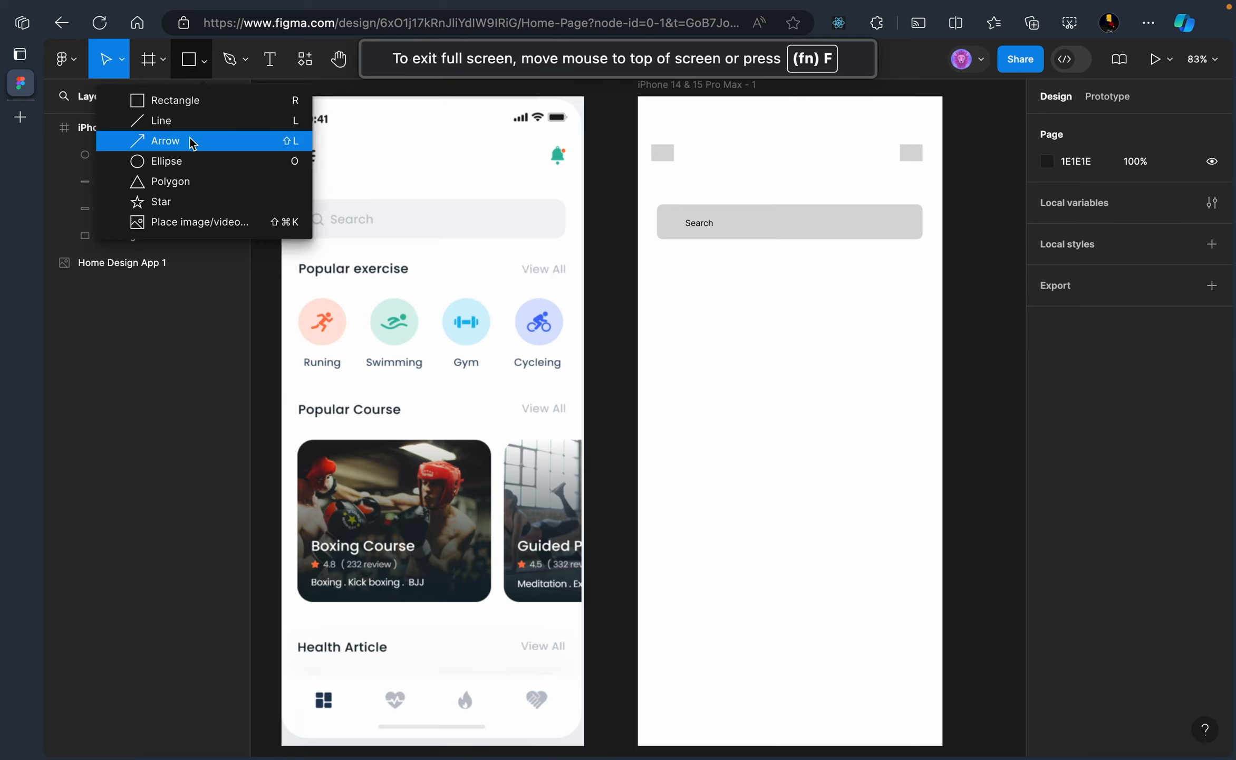
click(179, 160)
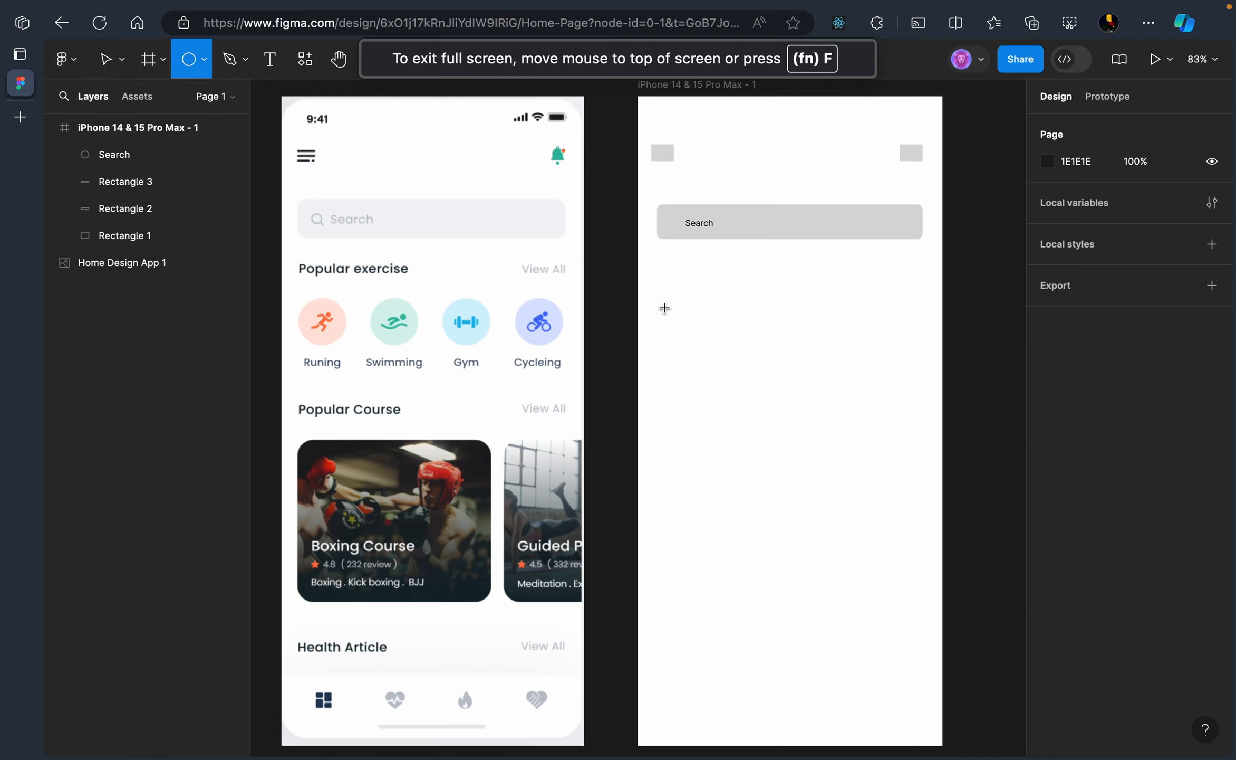
drag(664, 308, 712, 351)
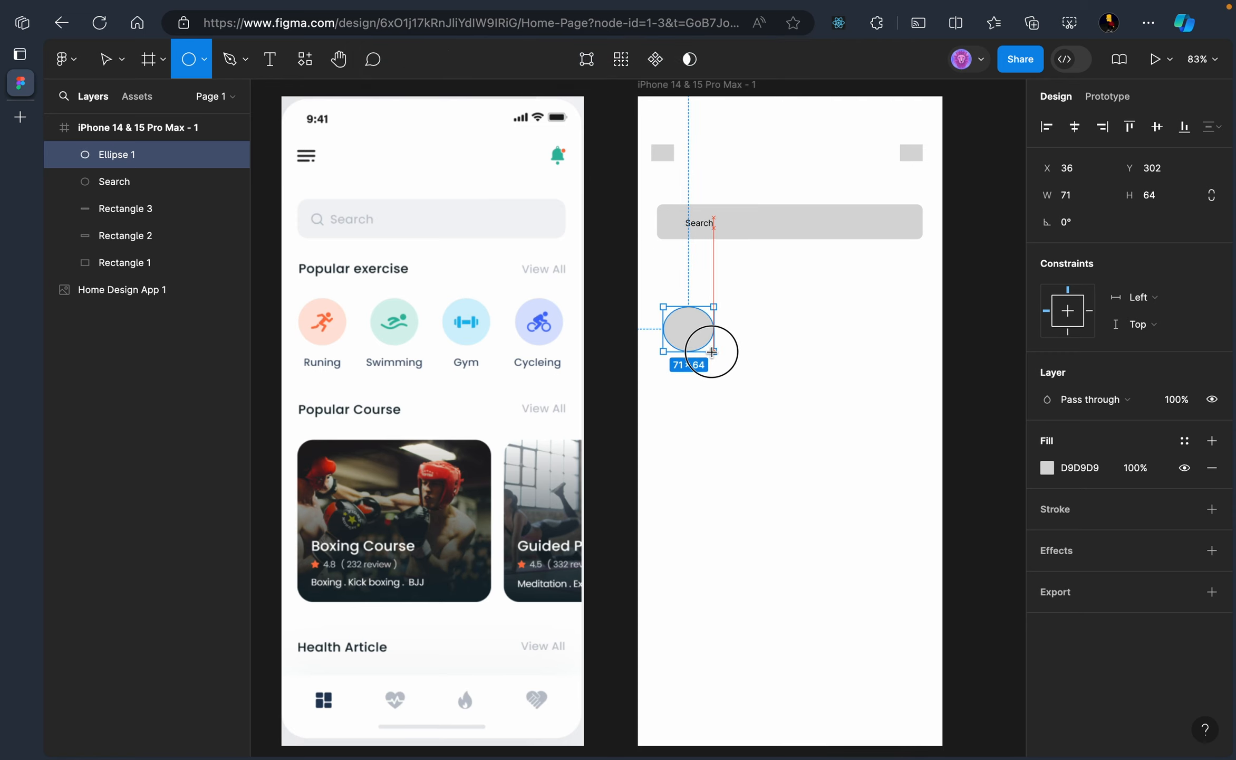
click(778, 384)
click(689, 343)
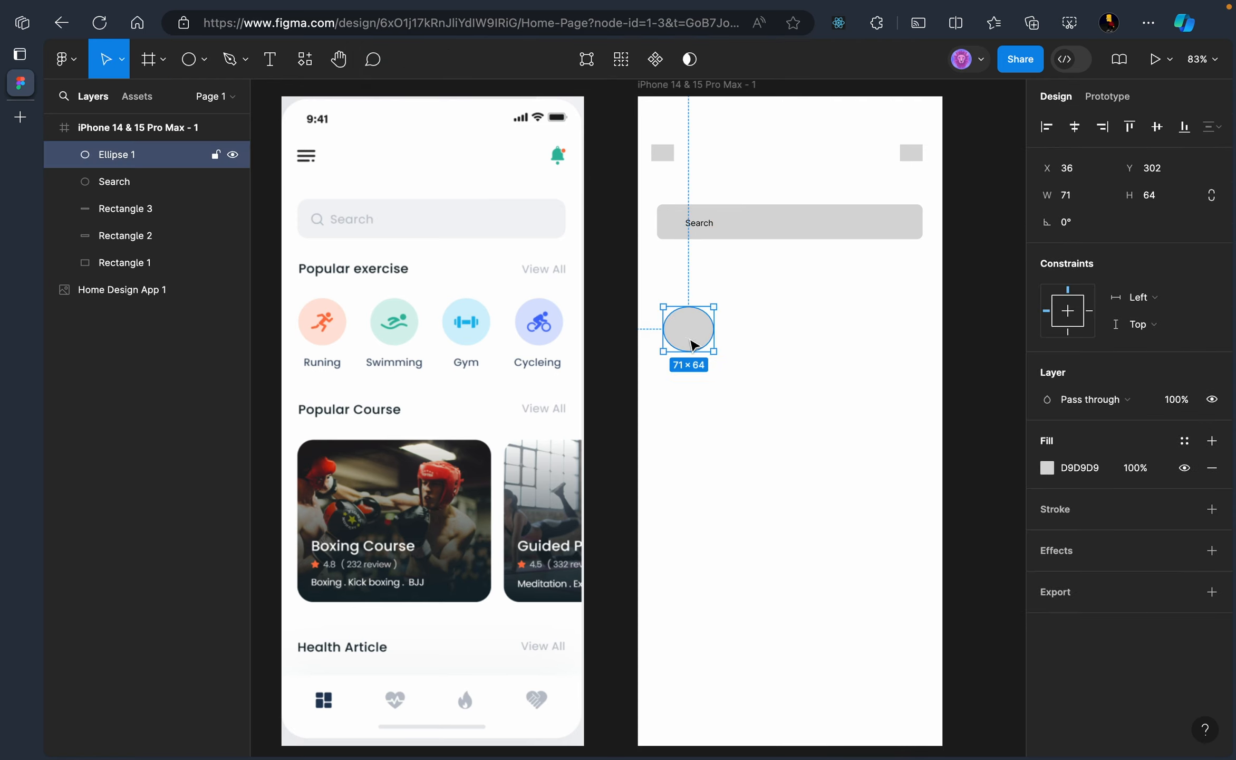
drag(716, 343, 668, 352)
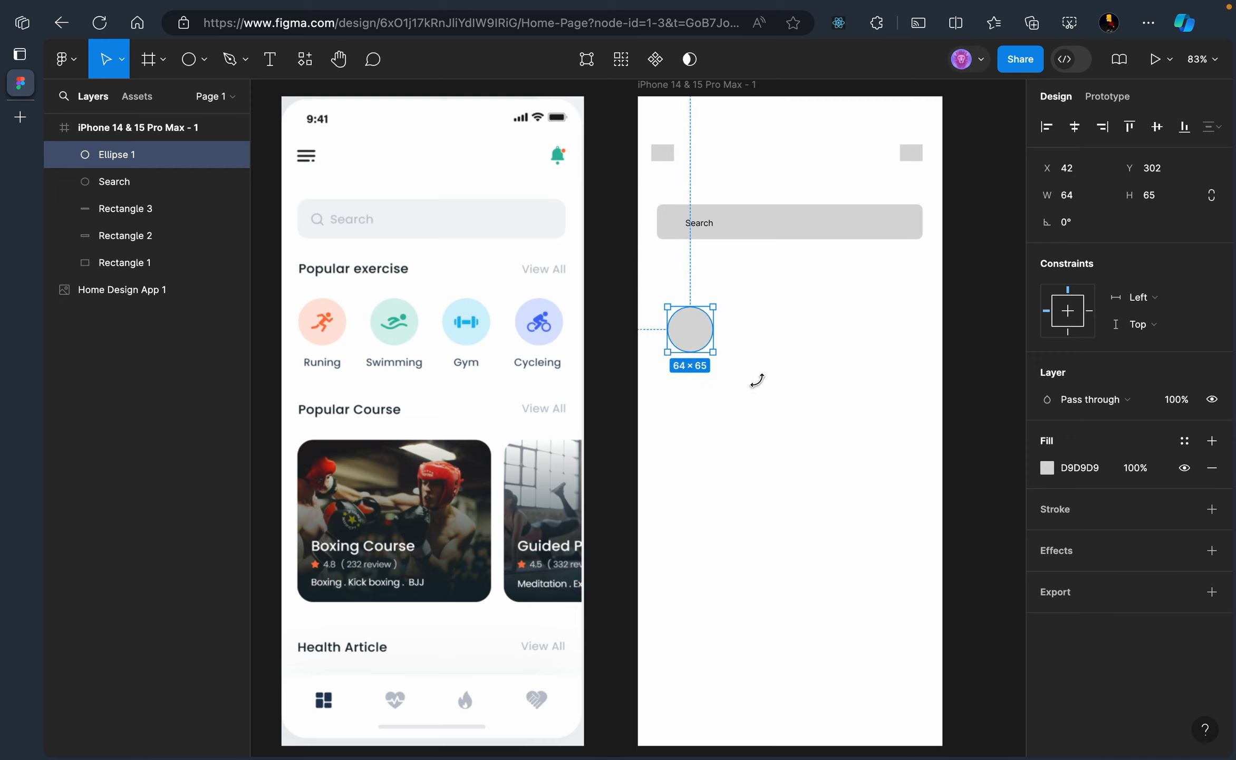
click(712, 358)
Copy and paste the circle in place to create duplicate ellipses
click(700, 343)
key(super+c)
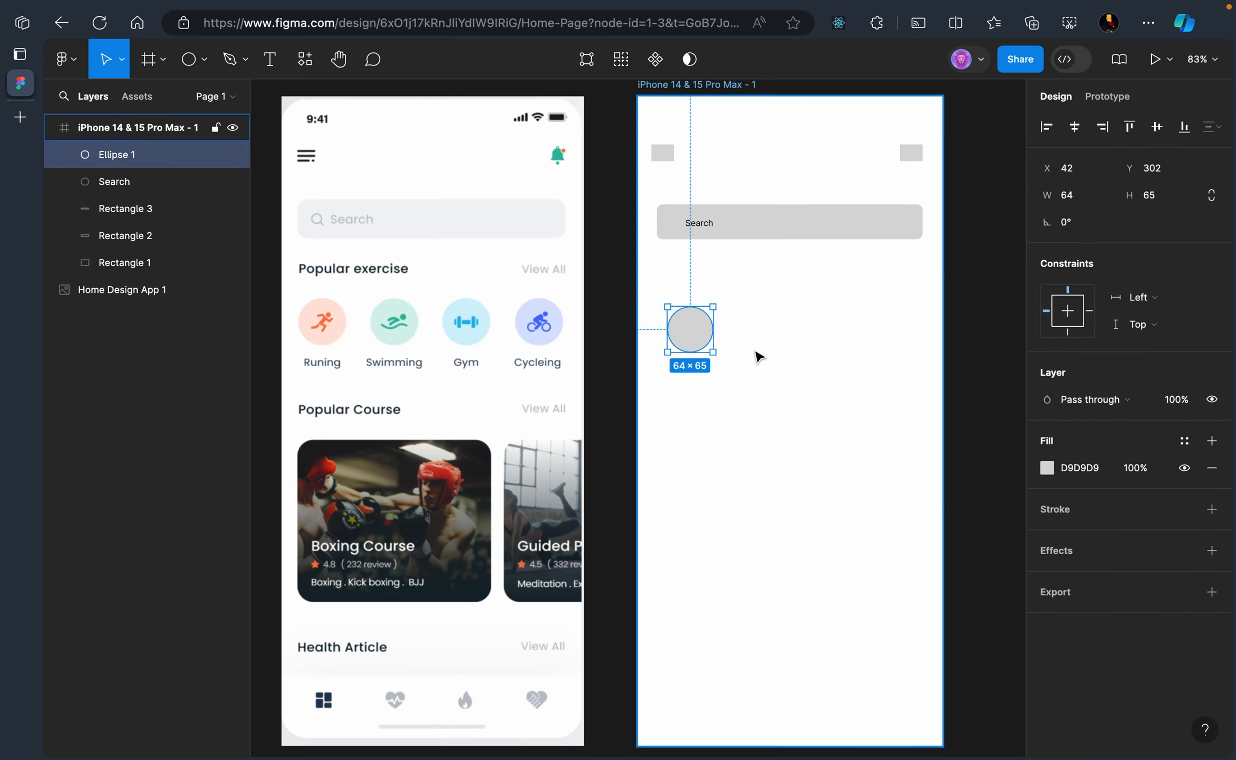
key(super+v)
key(super+v)
key(super+v)
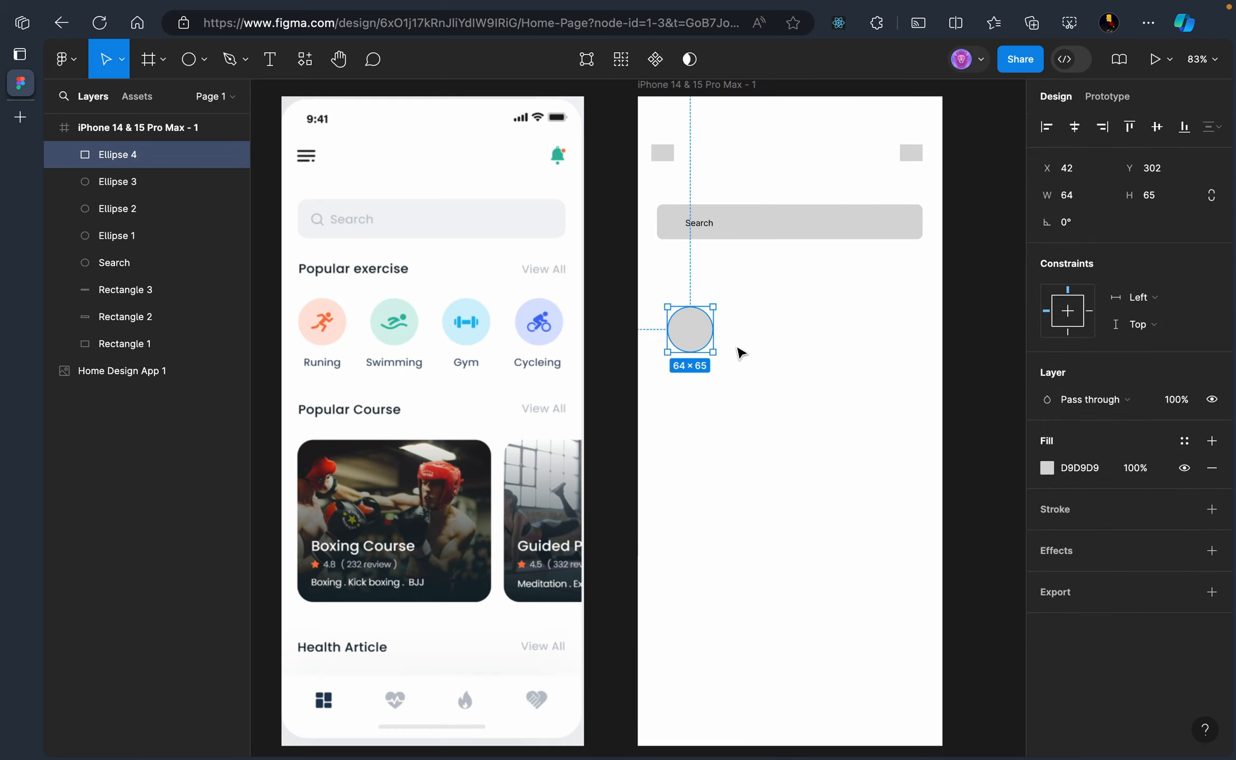
Line up Ellipse 1–4 in a row below the search bar with equal gaps
click(753, 348)
drag(690, 334, 821, 333)
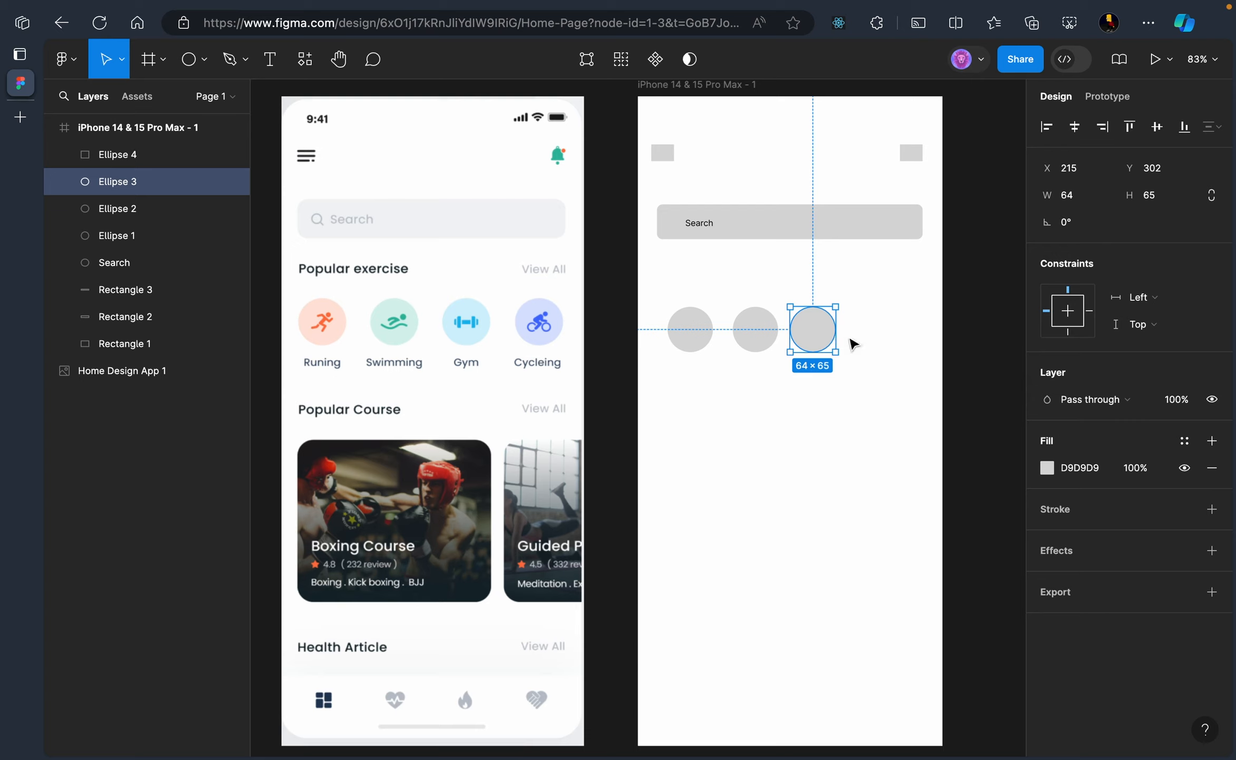
drag(696, 336, 886, 341)
click(865, 400)
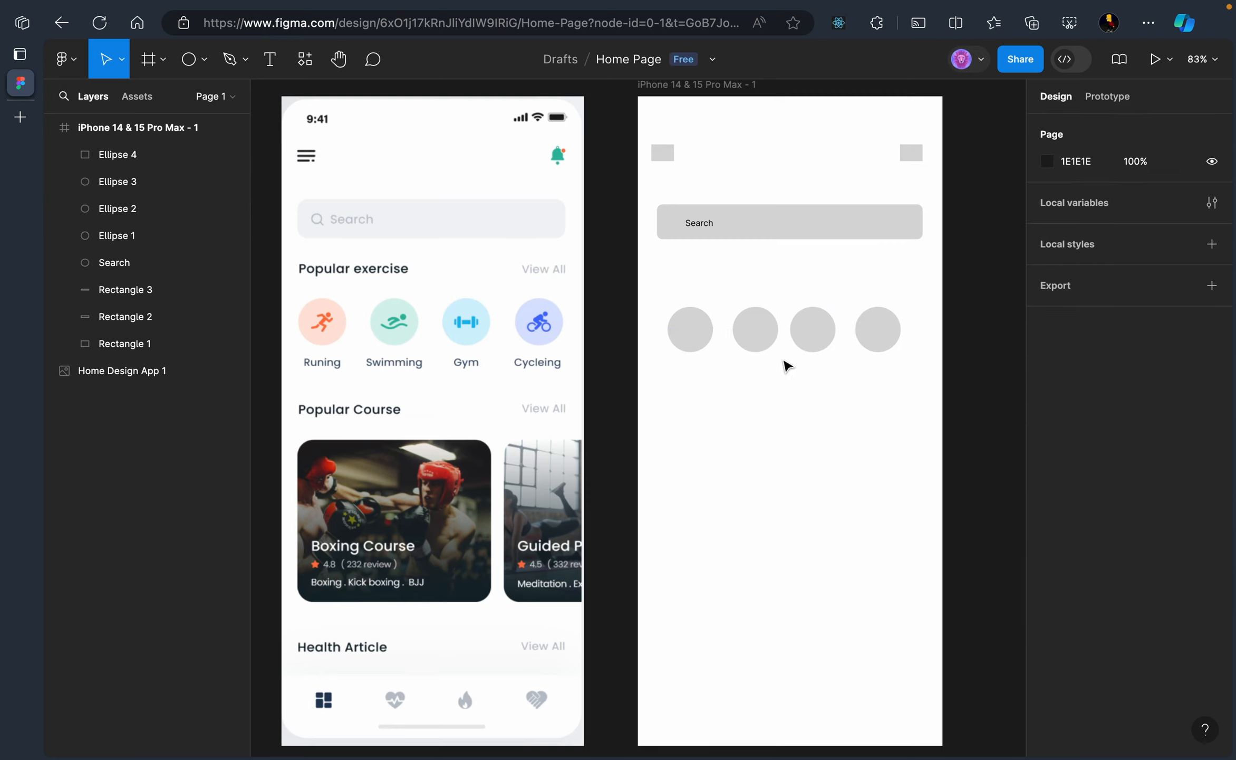
drag(886, 334, 906, 338)
drag(809, 334, 766, 336)
click(770, 433)
click(790, 433)
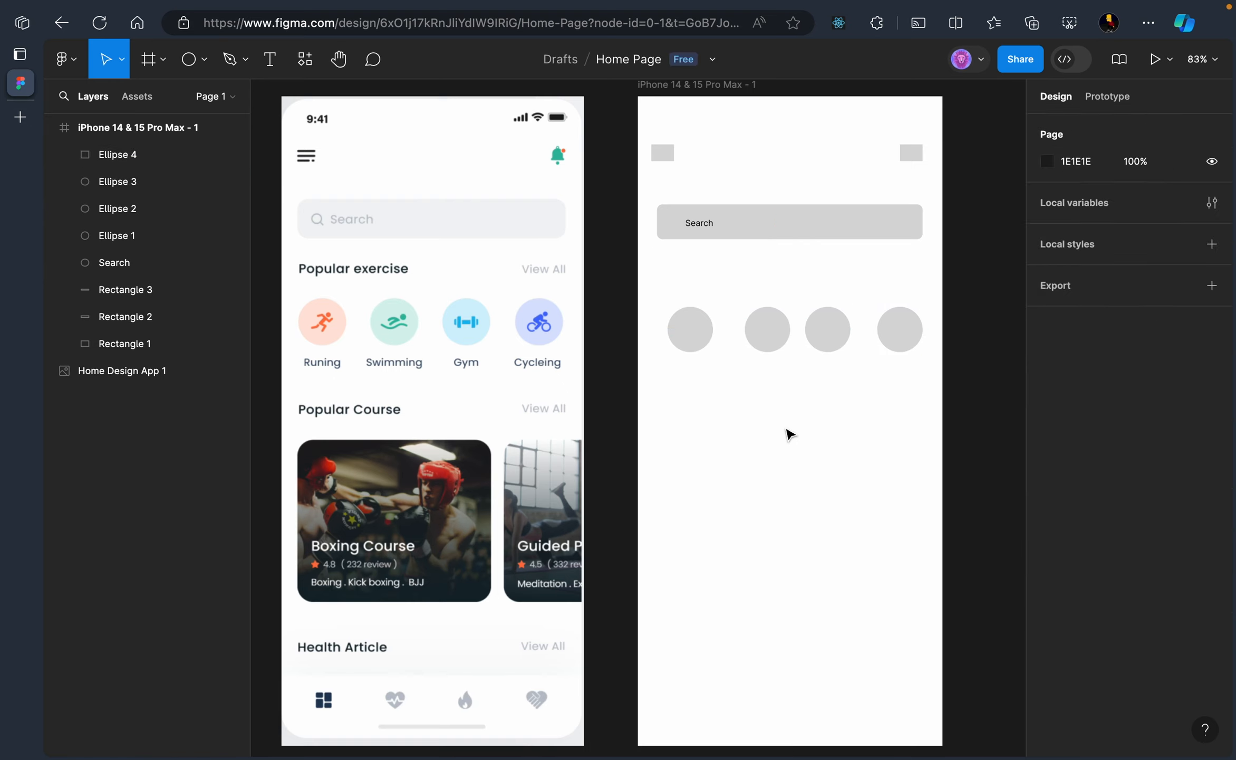
click(762, 336)
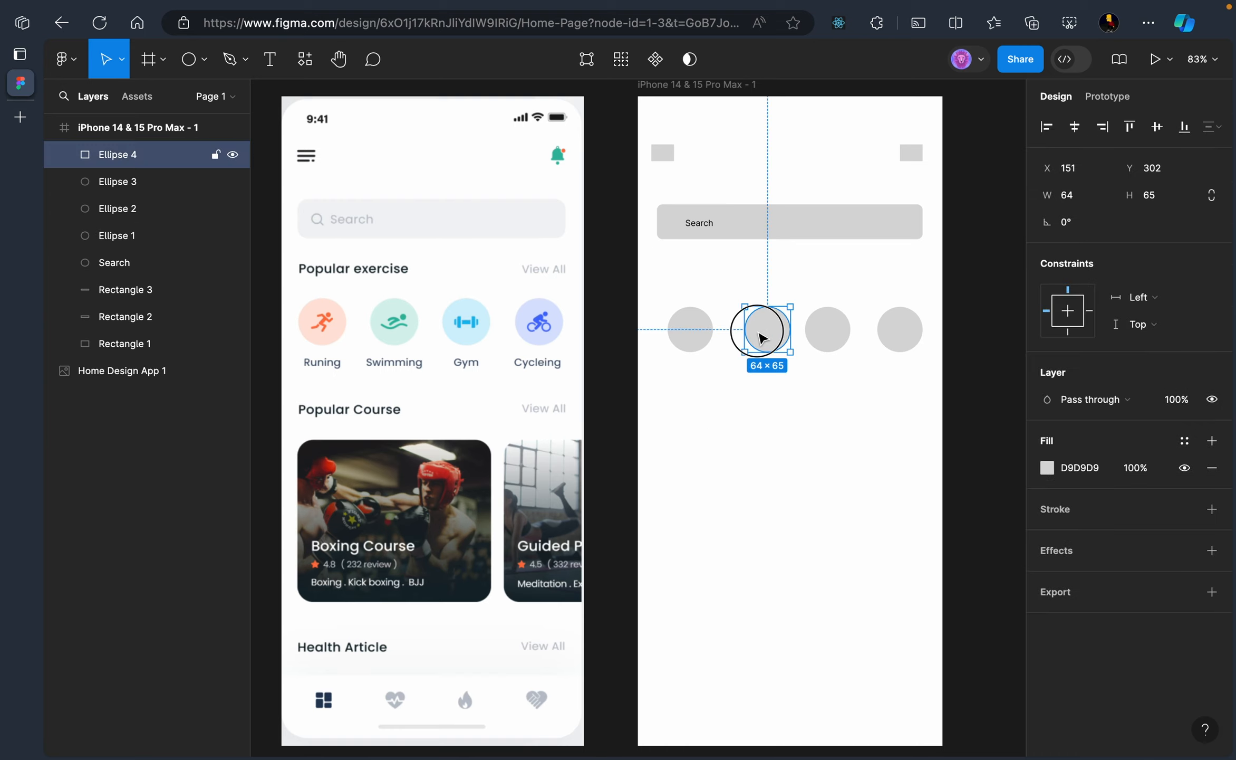
drag(763, 336, 754, 336)
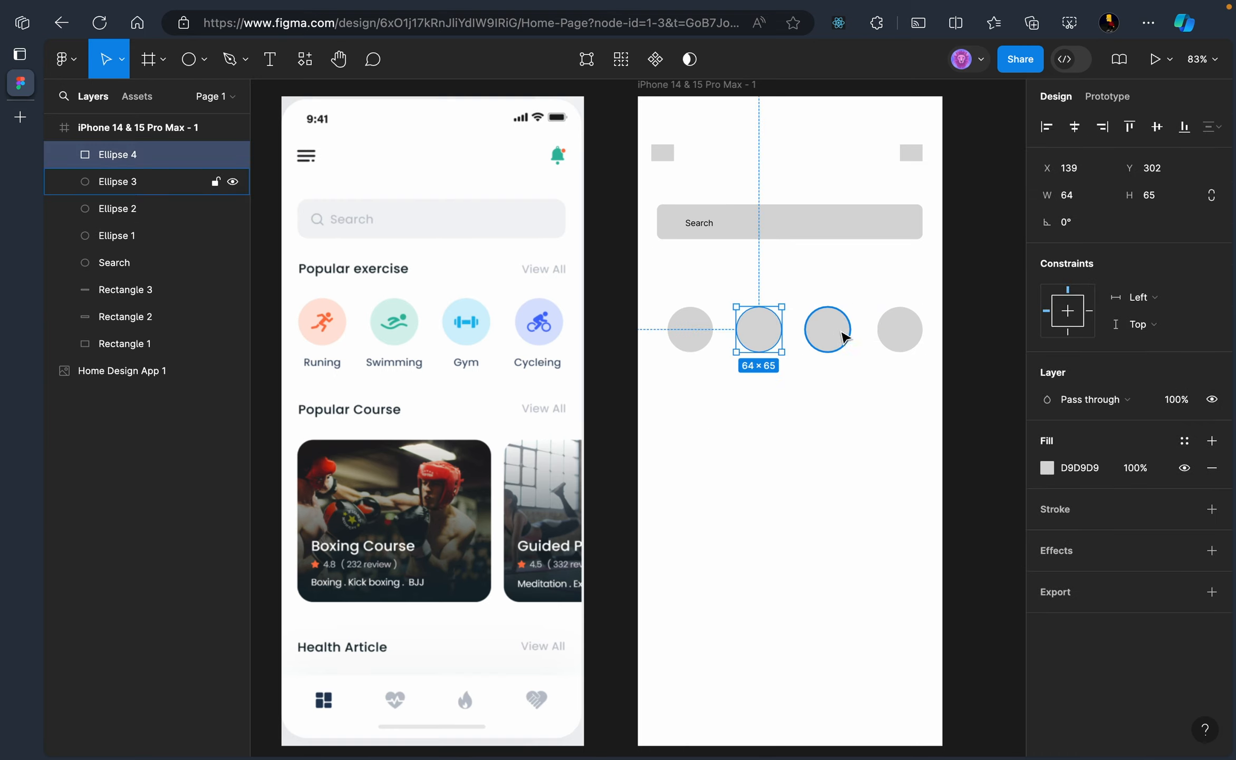
mouse_move(844, 336)
mouse_down()
mouse_move(831, 338)
mouse_move(844, 336)
mouse_up()
click(854, 438)
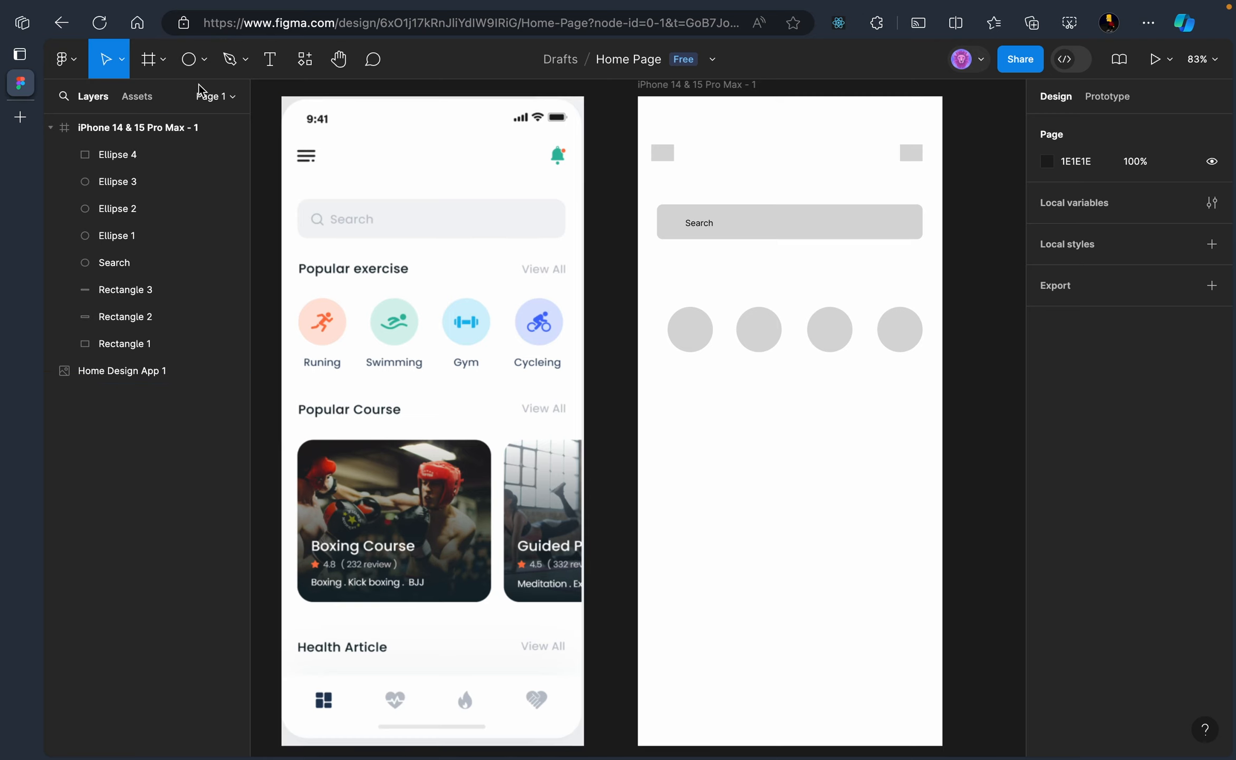
Add a 12-pt 'Running' label centred under the first circle
click(272, 63)
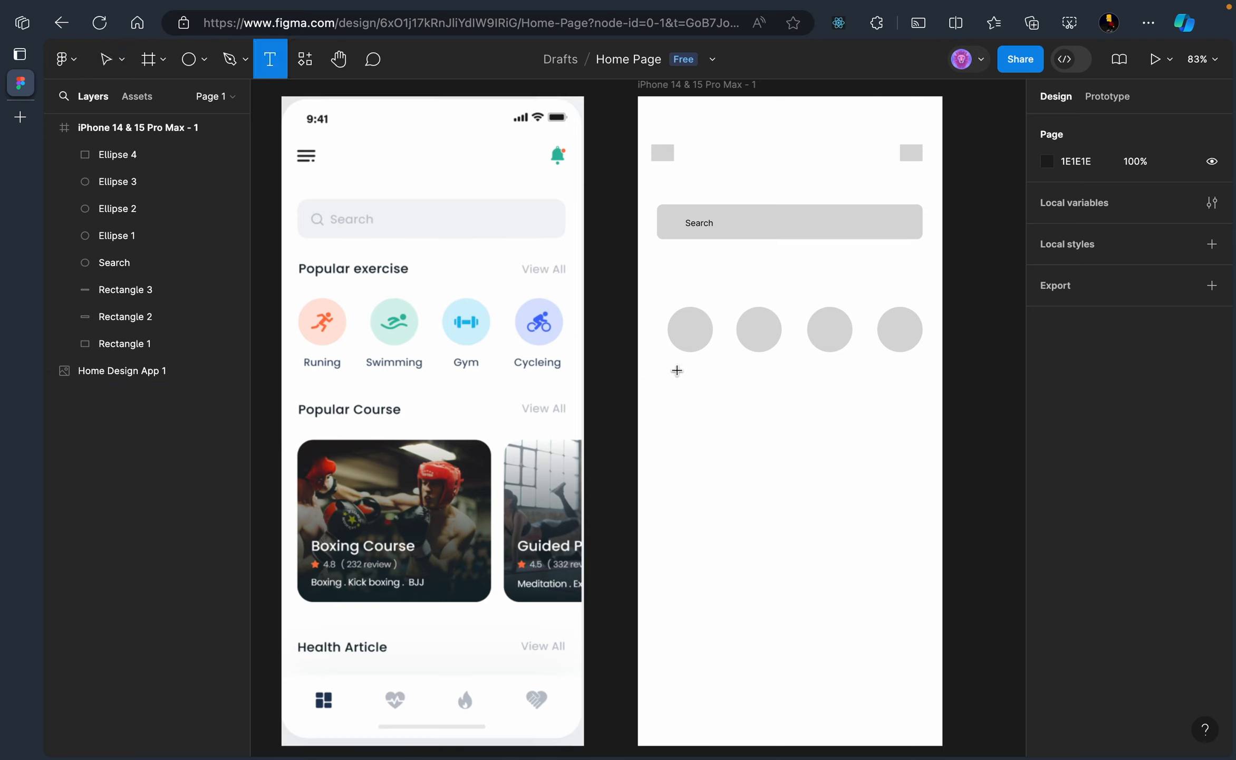
click(677, 371)
text(Ru)
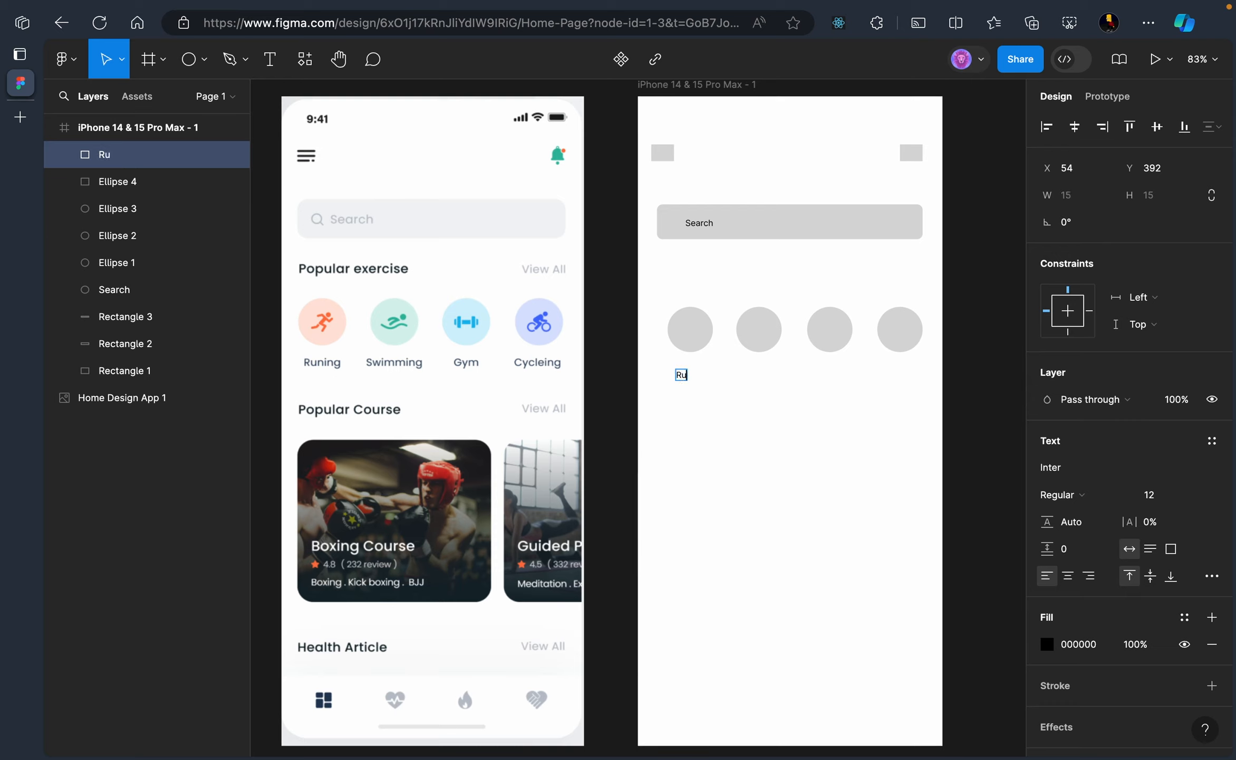
text(nning)
key(Escape)
click(743, 405)
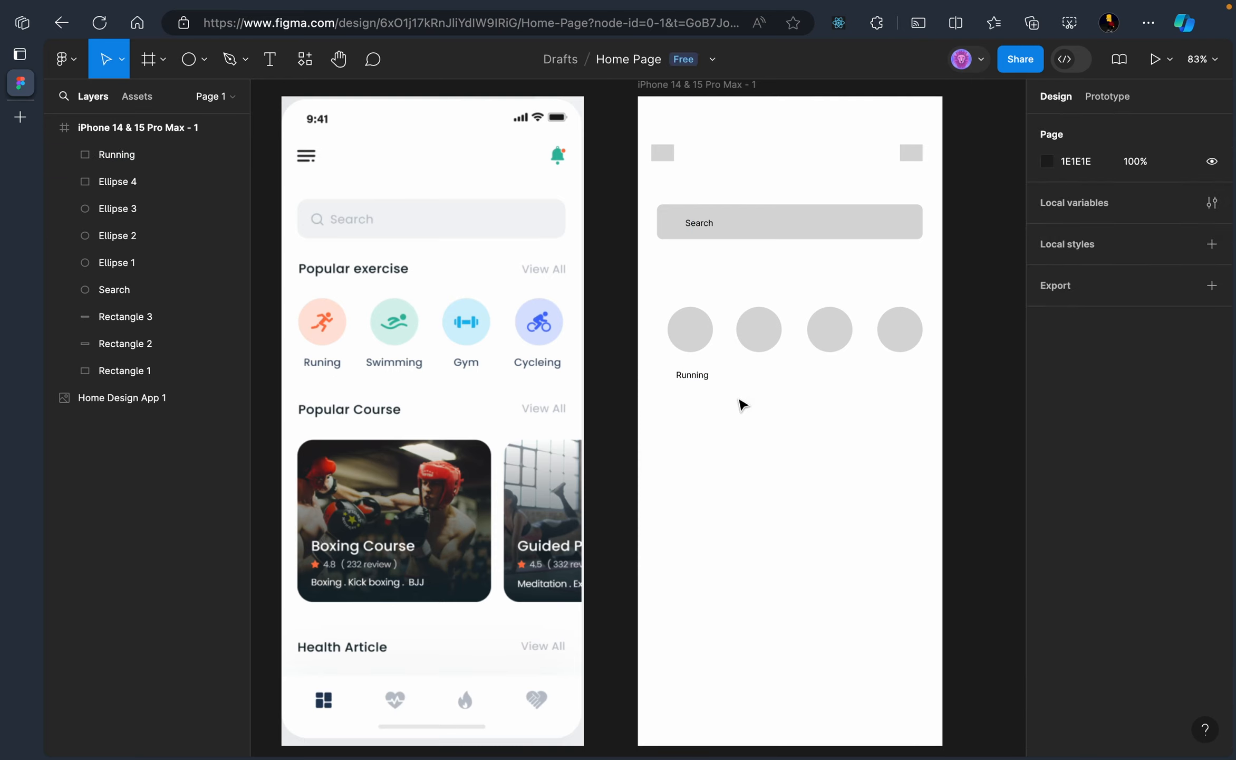
click(697, 375)
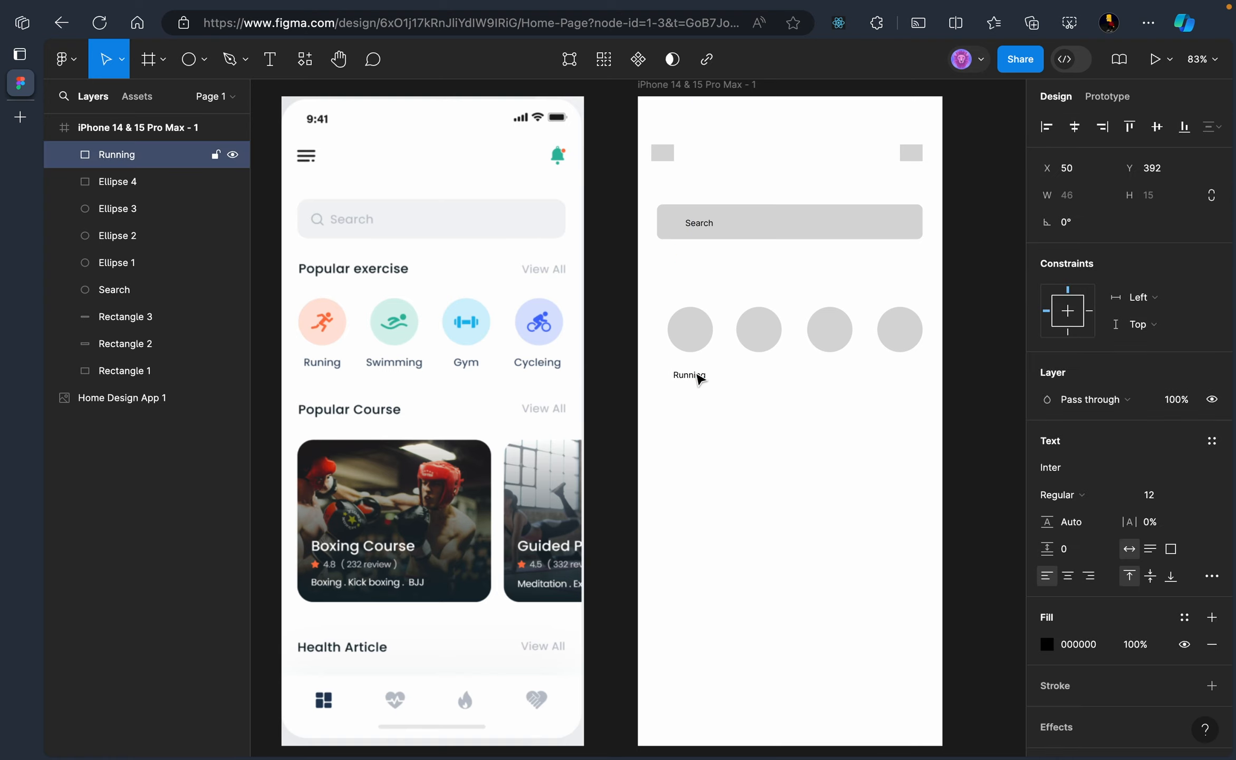
key(Up)
key(Right)
click(745, 388)
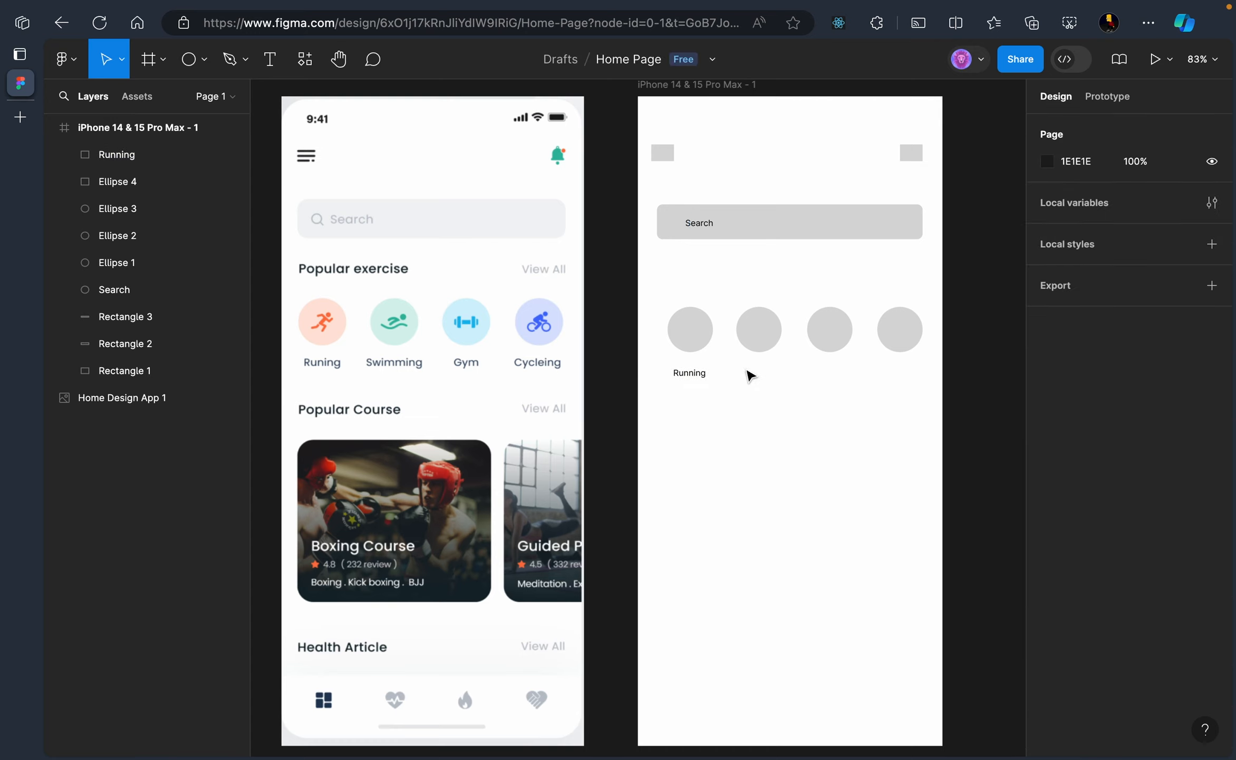
Add a 12-pt 'Swimming' label centred under the second circle
click(269, 60)
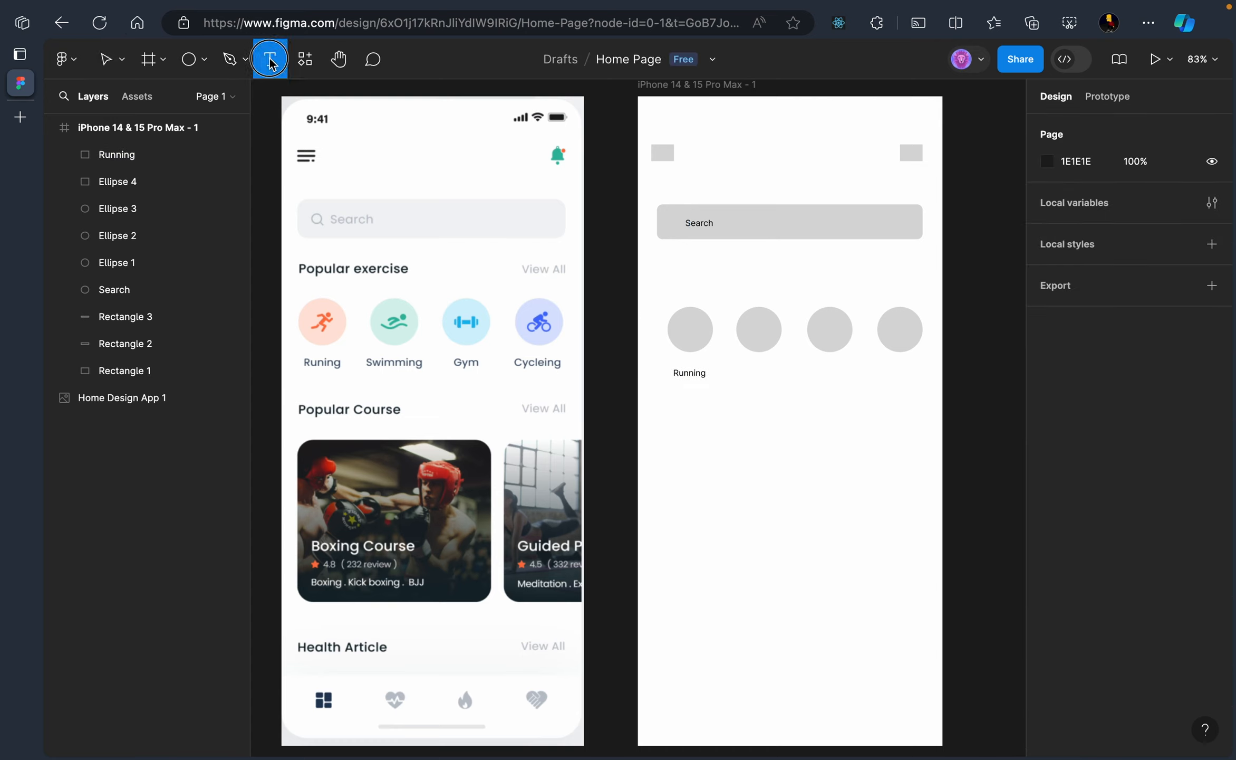
click(748, 370)
text(S)
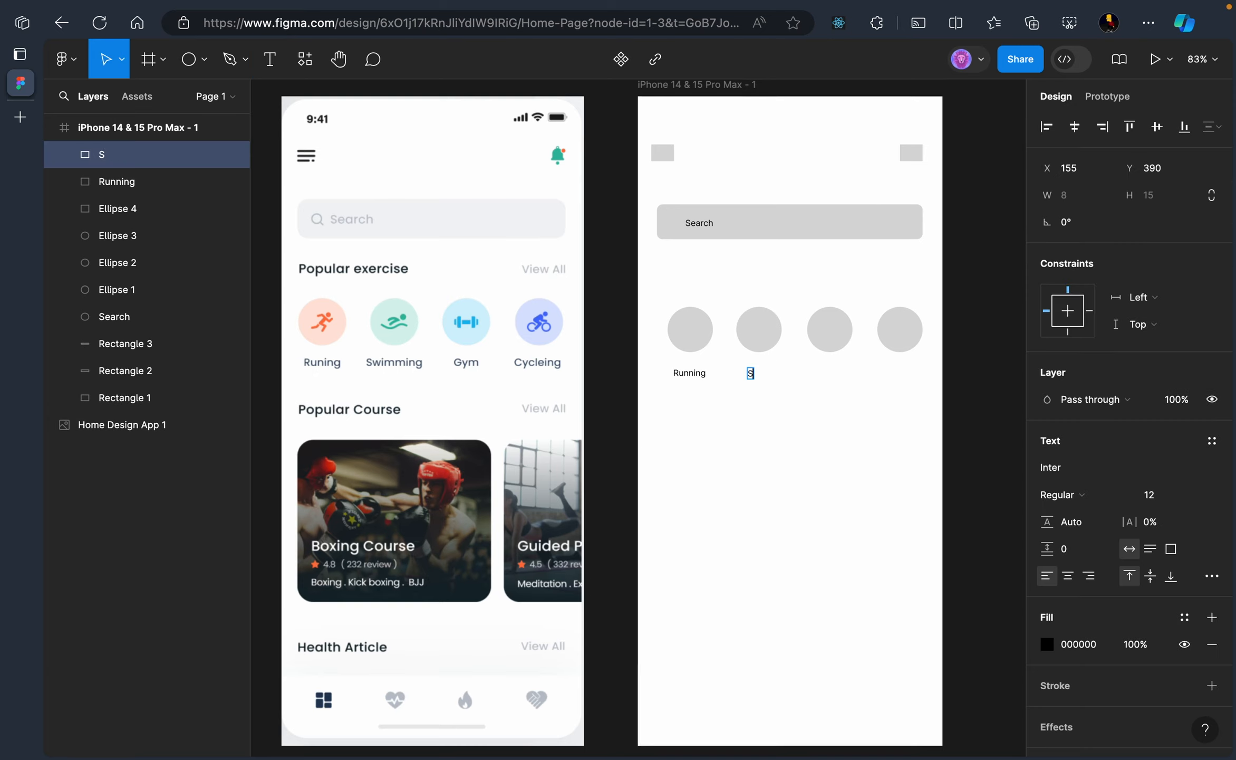
text(wimming)
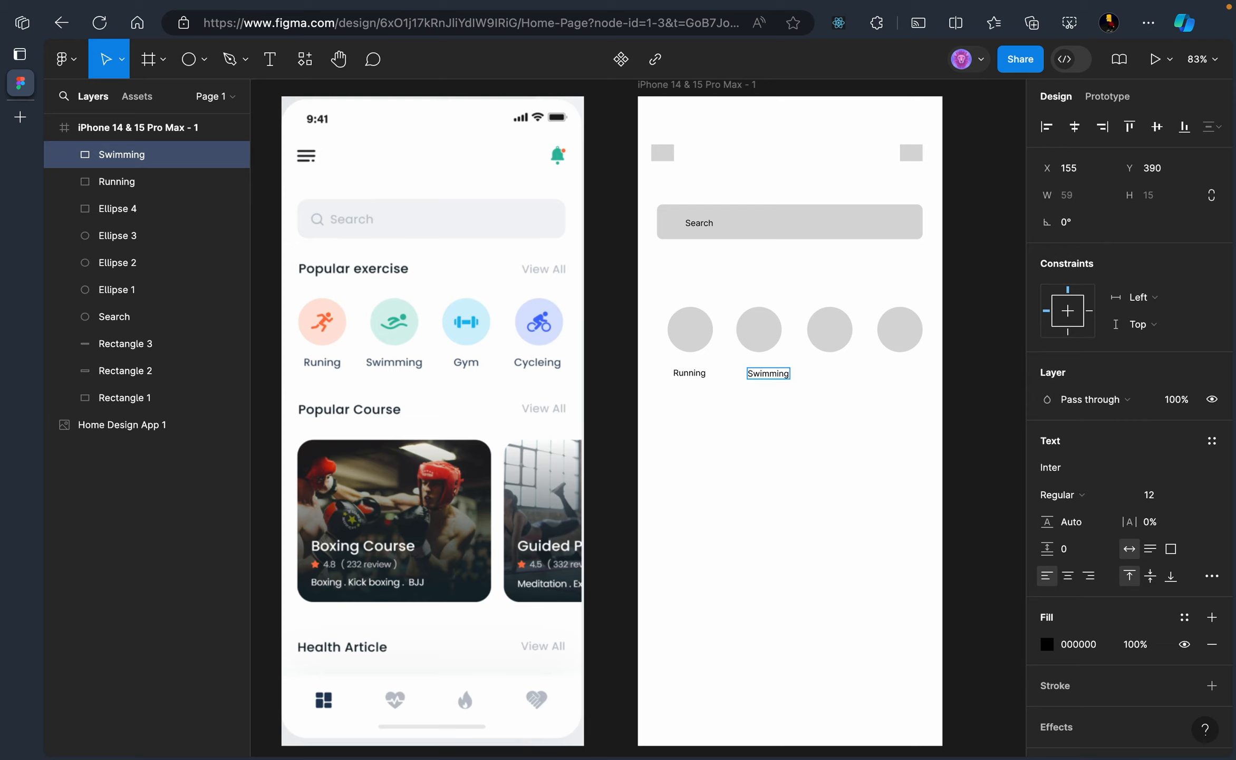
key(Escape)
key(Left)
key(Left)
key(Left)
key(Left)
key(Left)
key(Left)
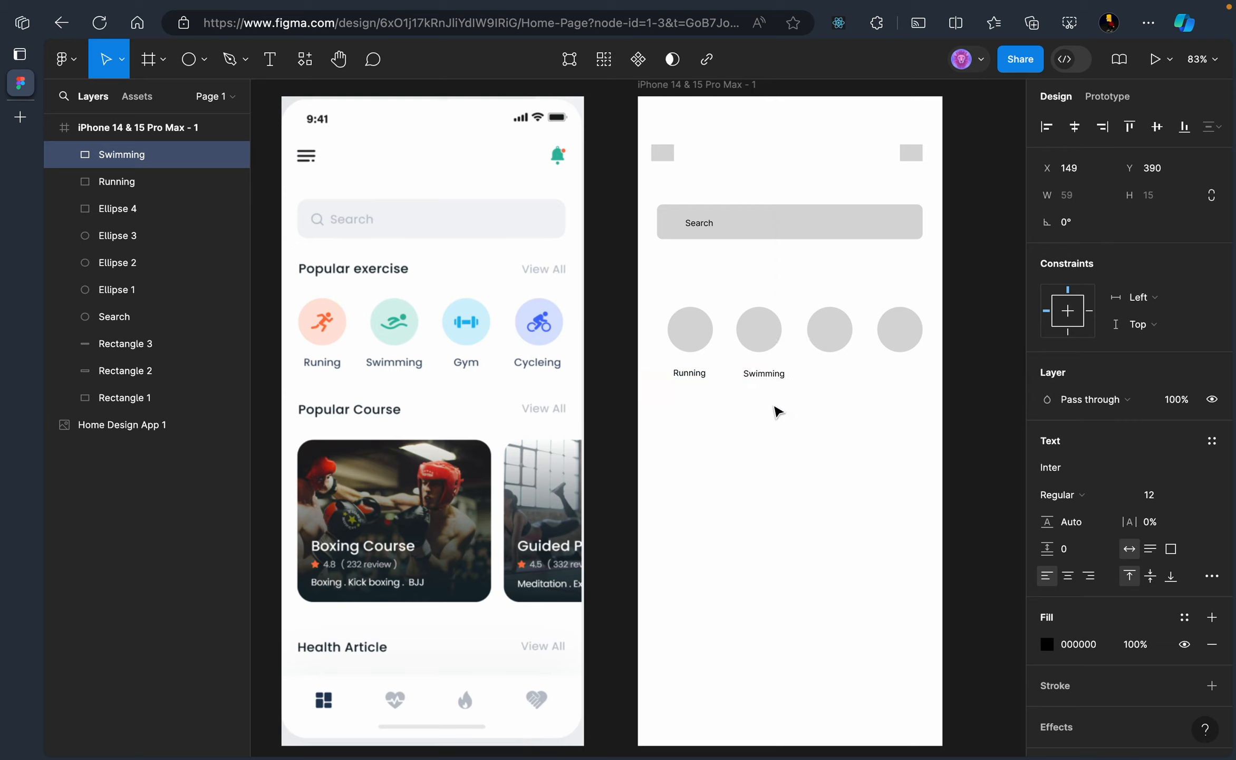
key(Left)
click(848, 427)
click(760, 377)
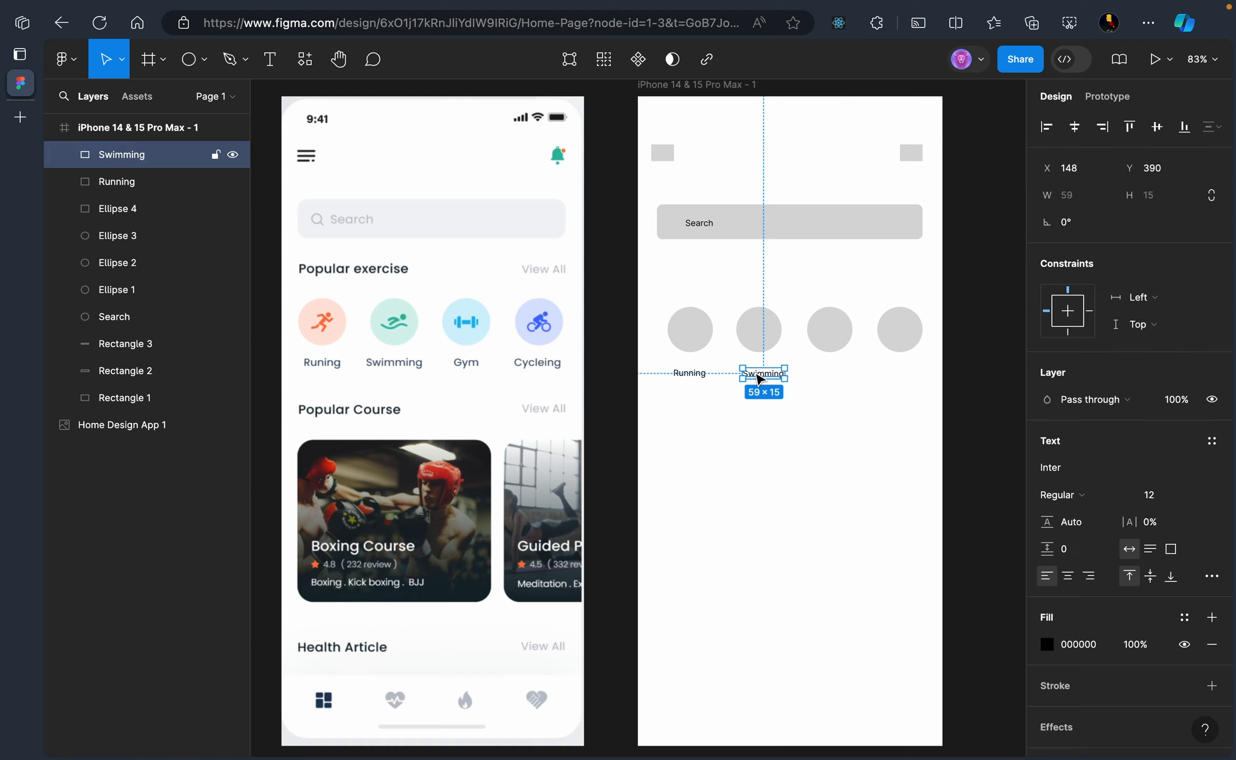
click(811, 380)
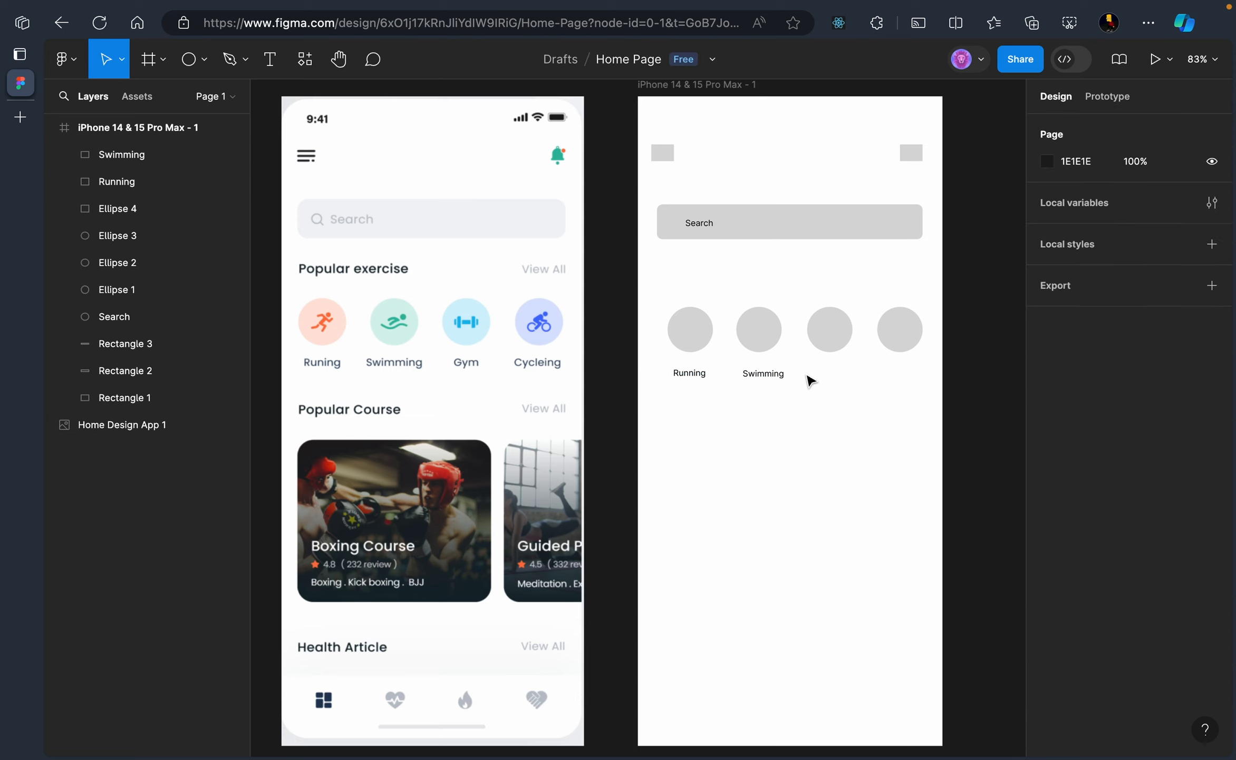
Add a 'Gym' label under the third circle and nudge it in line with the other labels
click(281, 60)
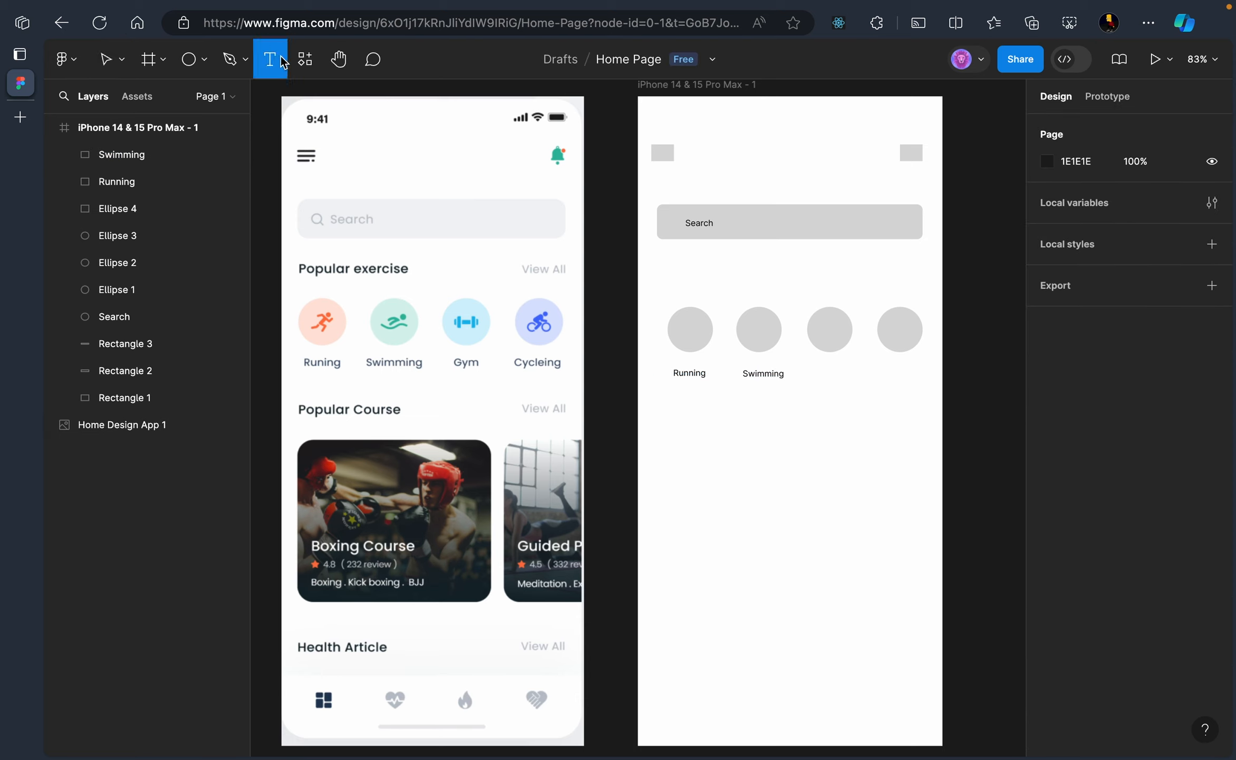
click(827, 372)
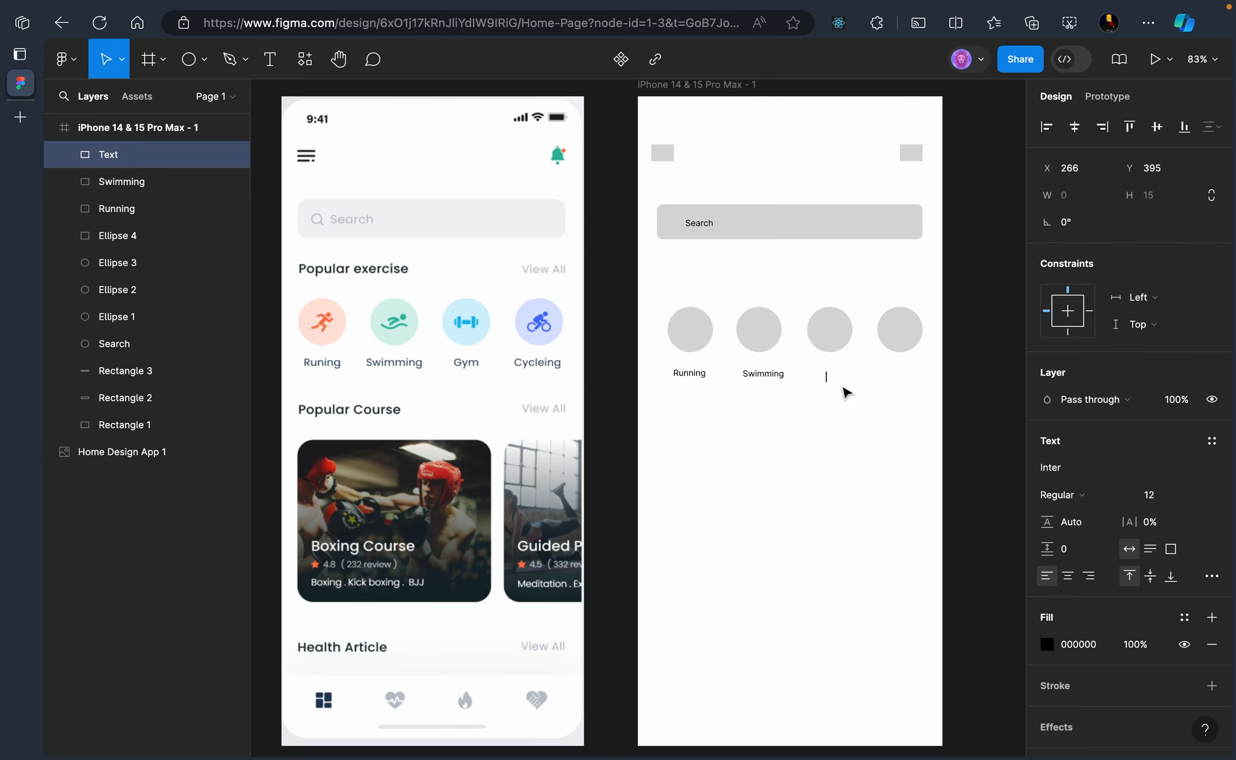
text(Gym)
key(Escape)
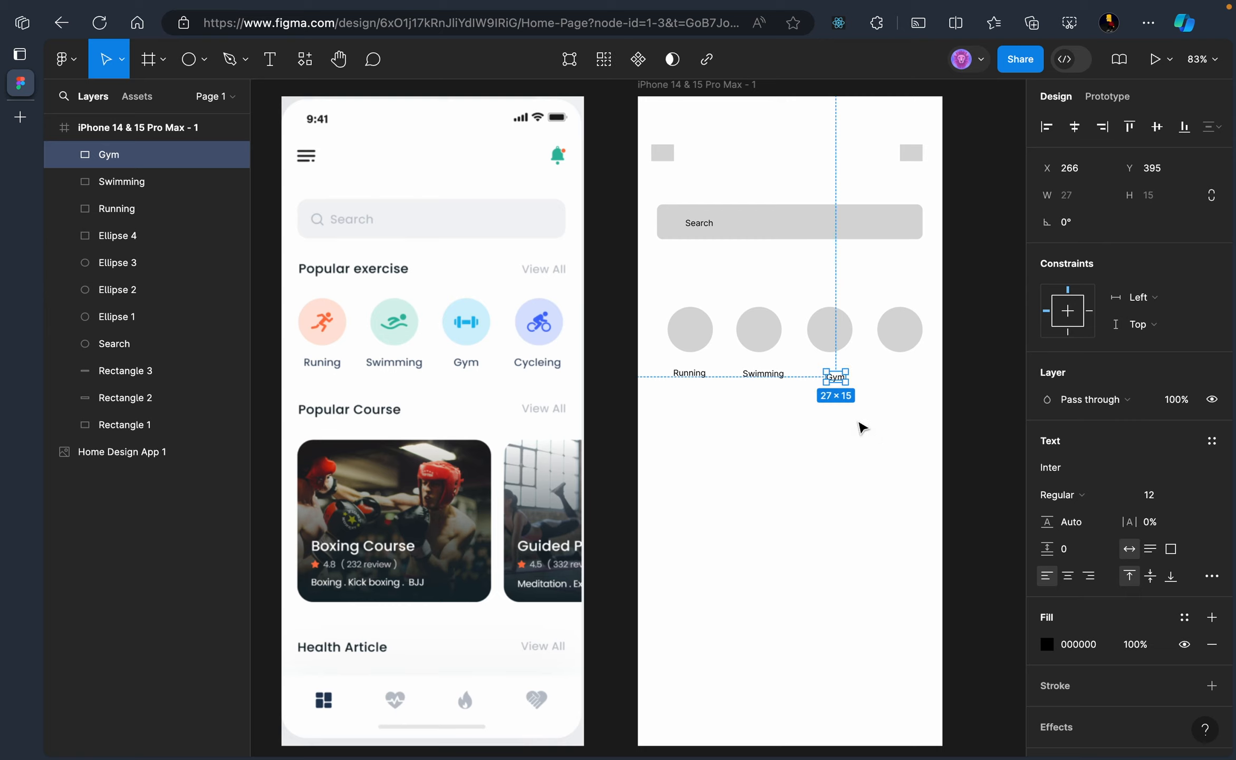
key(Up)
key(Up)
key(Up)
key(Up)
key(Left)
key(Left)
key(Left)
key(Left)
key(Left)
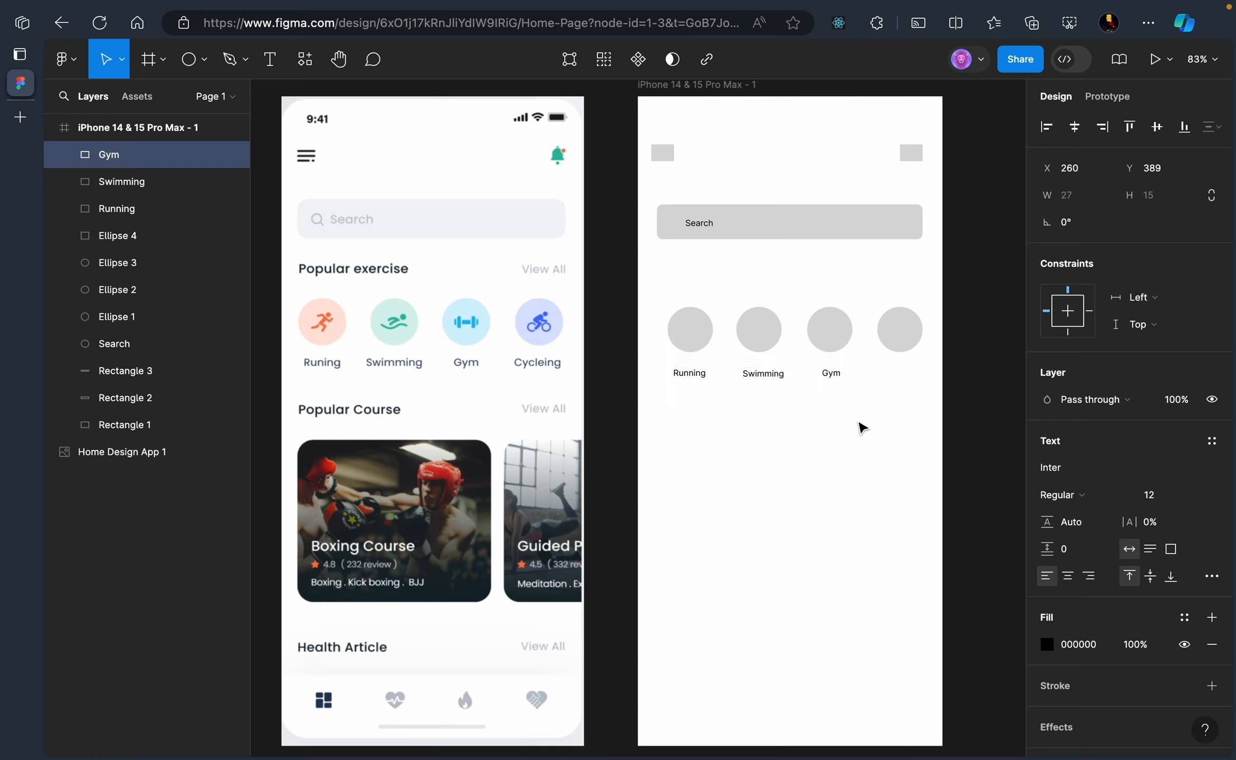
key(Left)
key(Down)
key(Left)
key(Left)
key(Right)
click(886, 427)
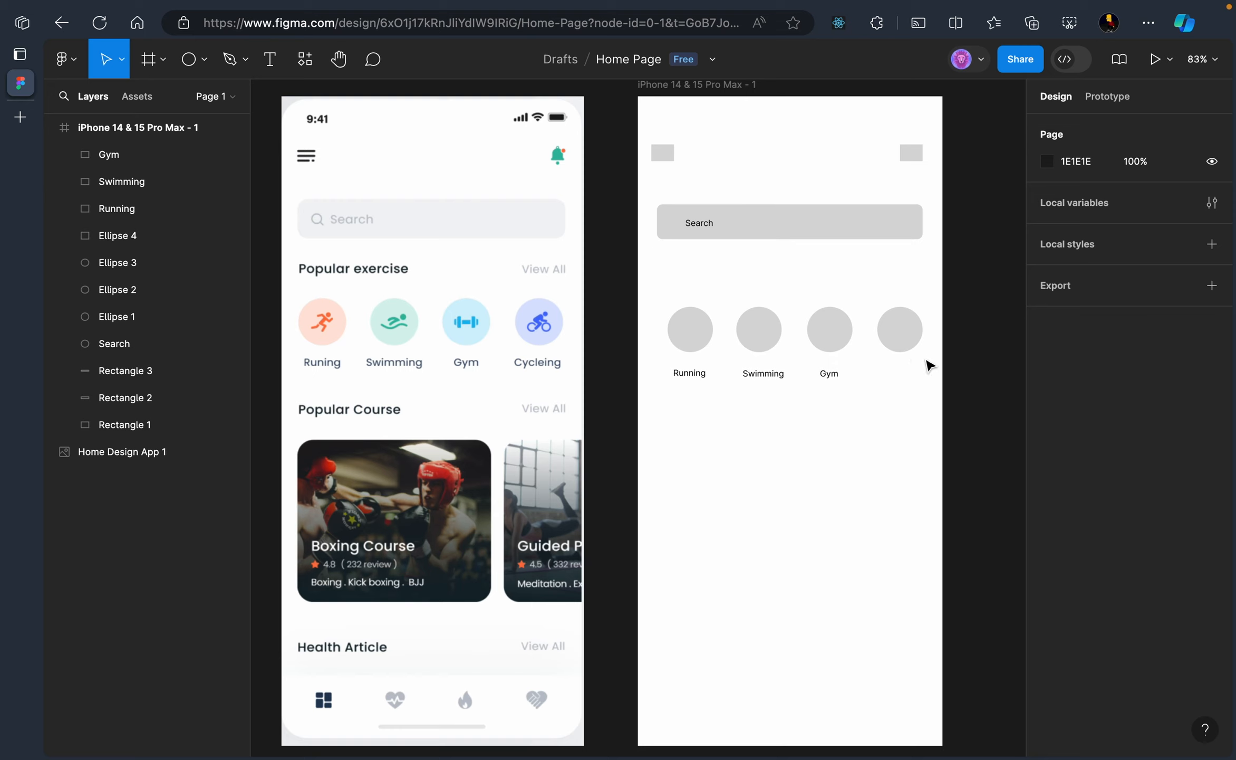
Add a 'Cycleing' label under the fourth circle, lined up with the row of labels
click(270, 59)
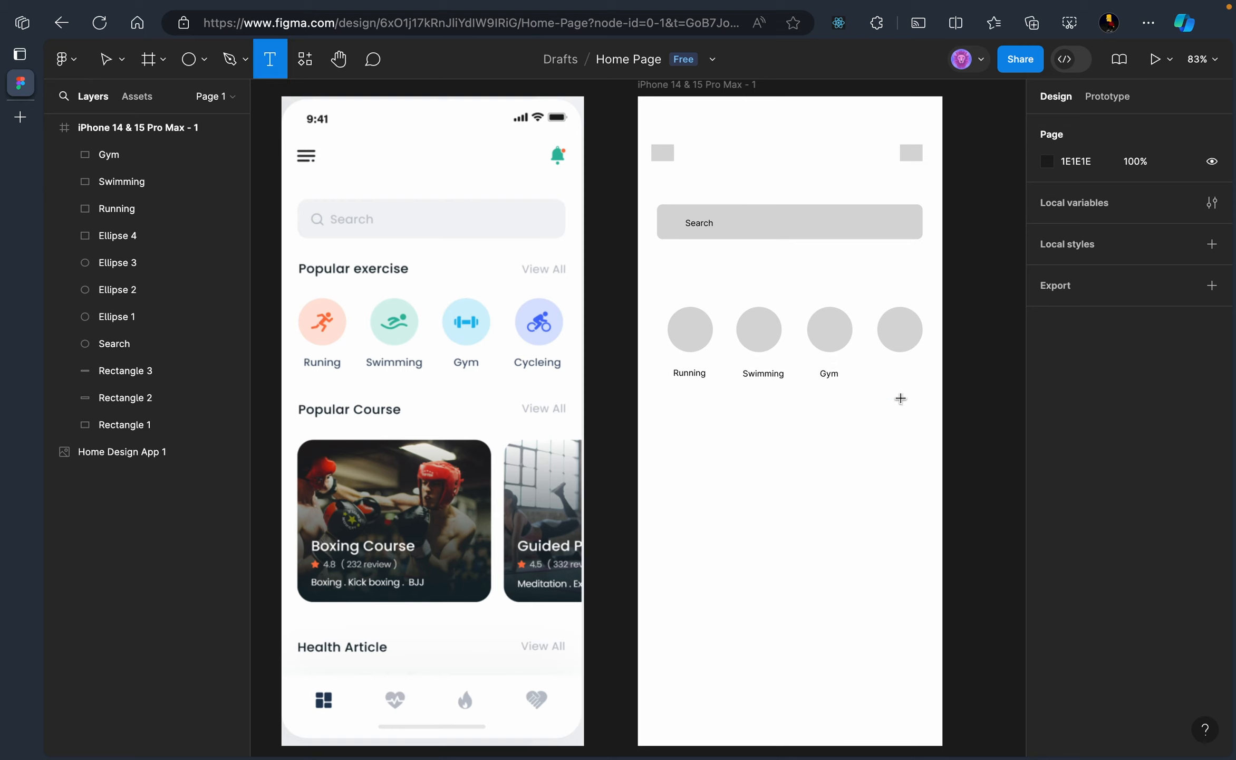
click(899, 375)
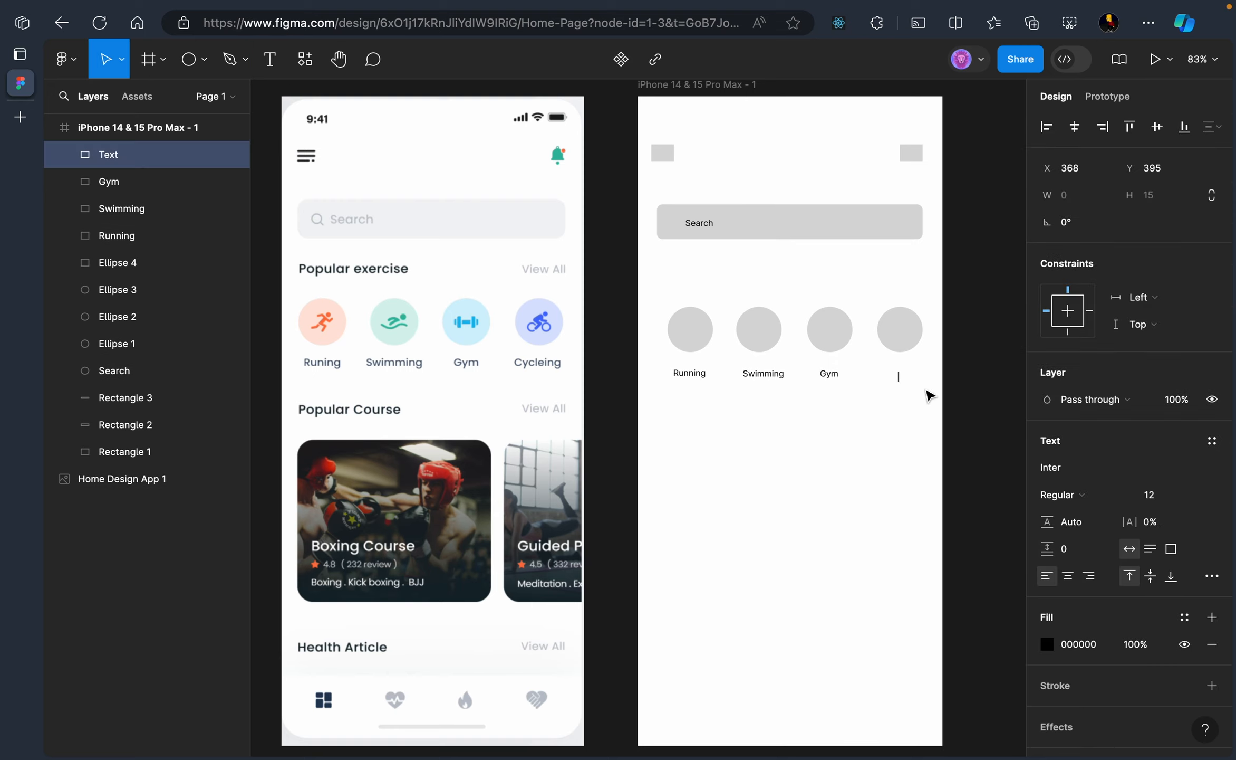
text(Cycleing)
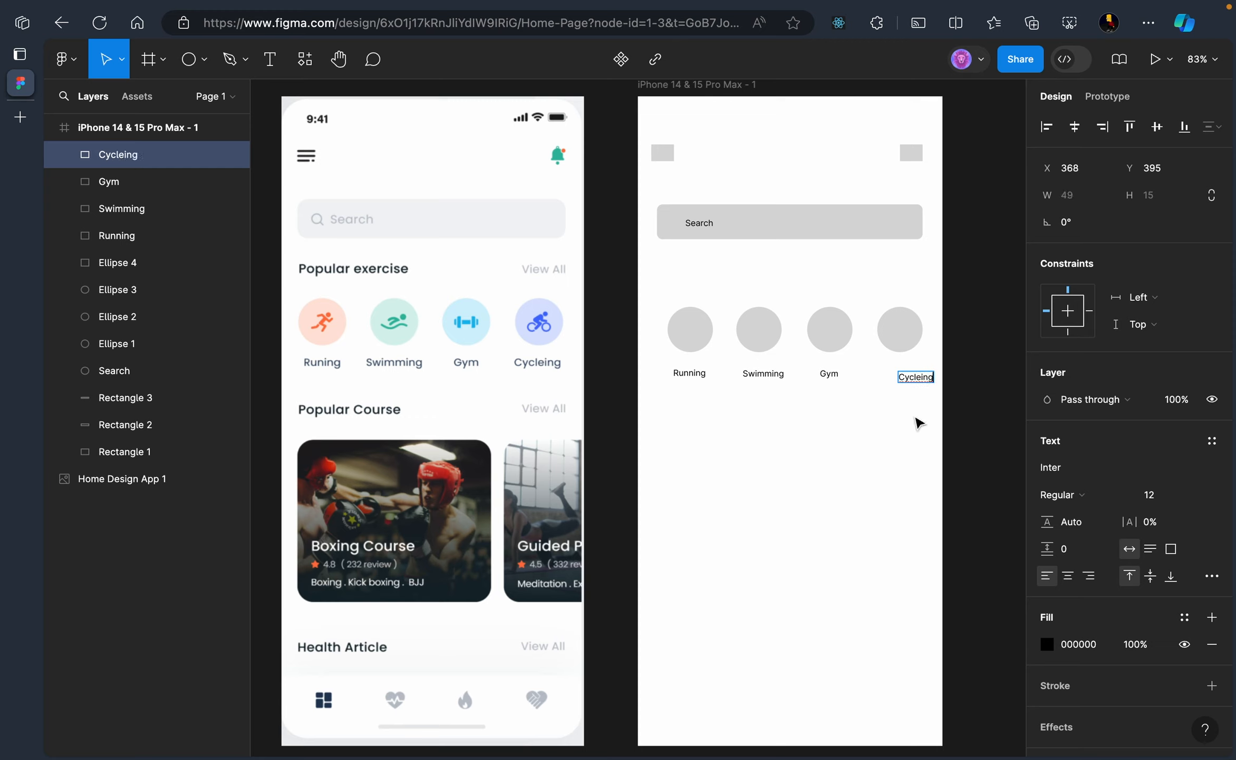
key(Escape)
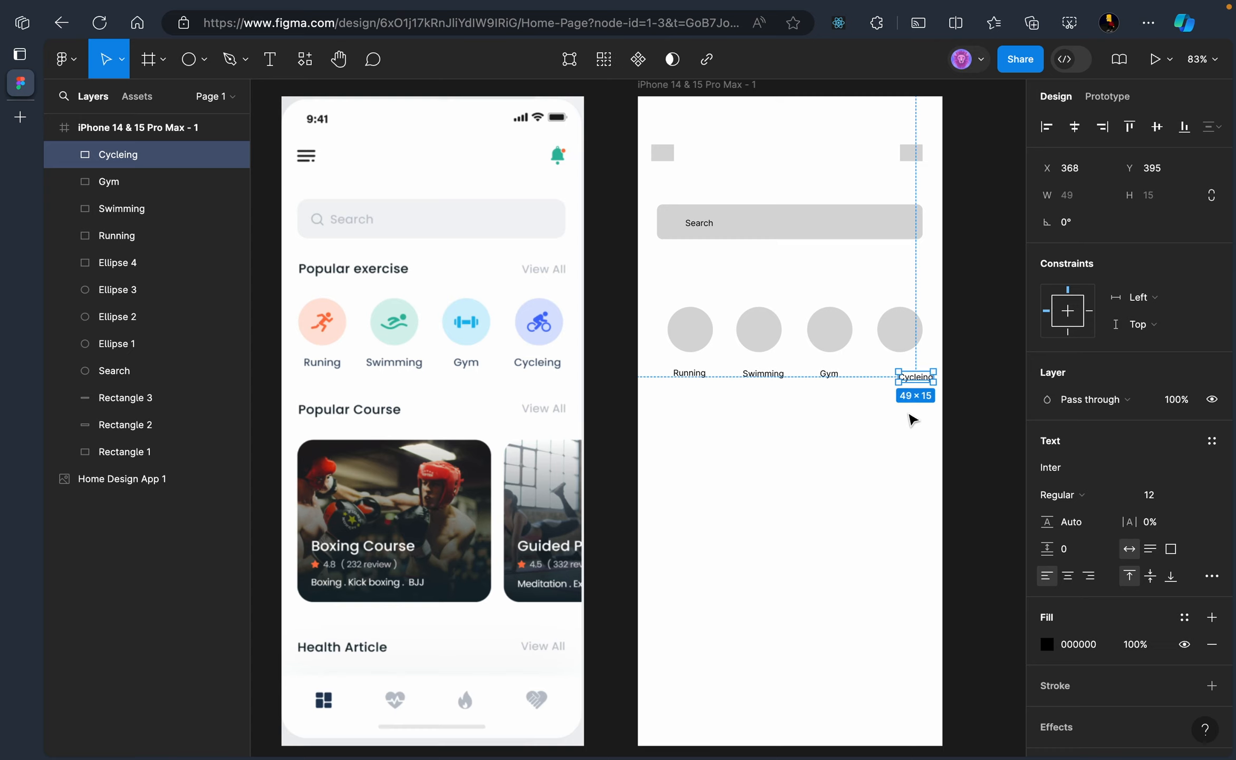
key(Left)
key(Left)
key(Left)
key(Left)
key(Left)
key(Up)
key(Up)
key(Up)
key(Up)
key(Up)
key(Up)
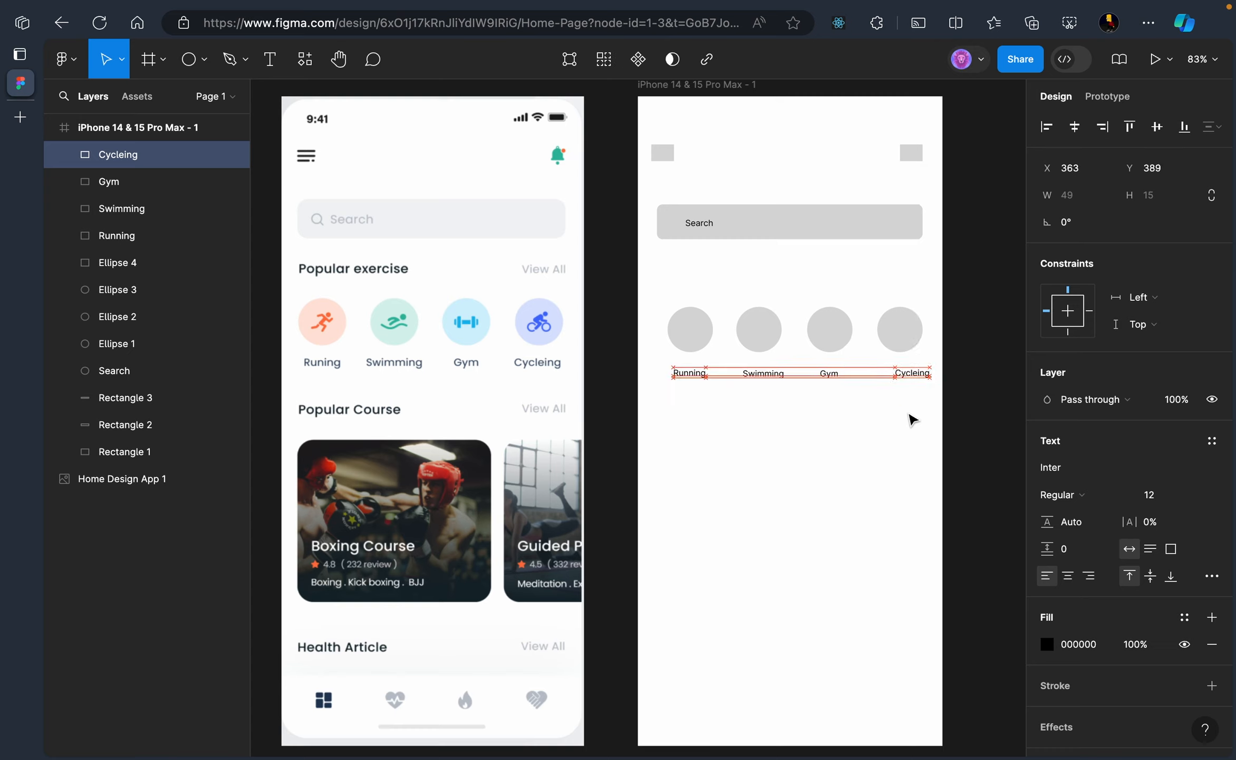
key(Left)
key(Left)
key(Left)
key(Left)
key(Left)
key(Left)
key(Left)
key(Left)
key(Left)
key(Left)
key(Left)
key(Left)
key(Left)
key(Left)
key(Left)
click(892, 427)
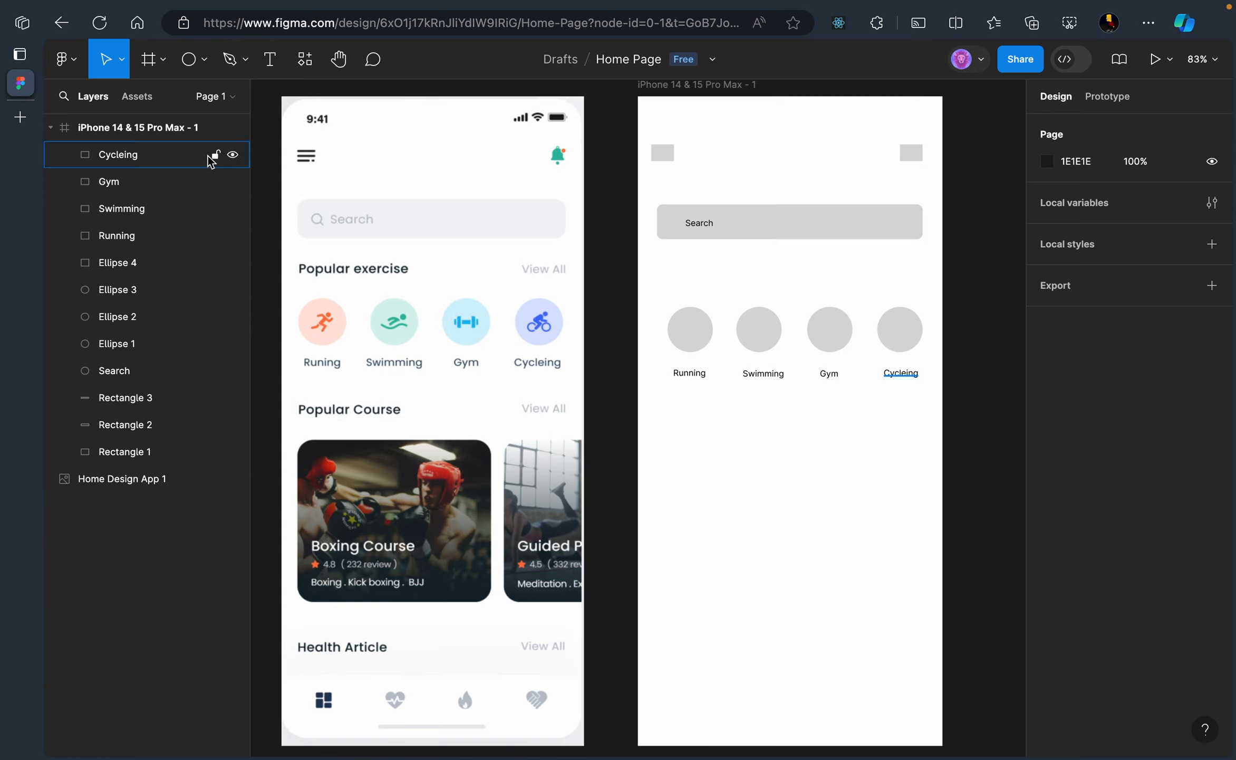
click(269, 59)
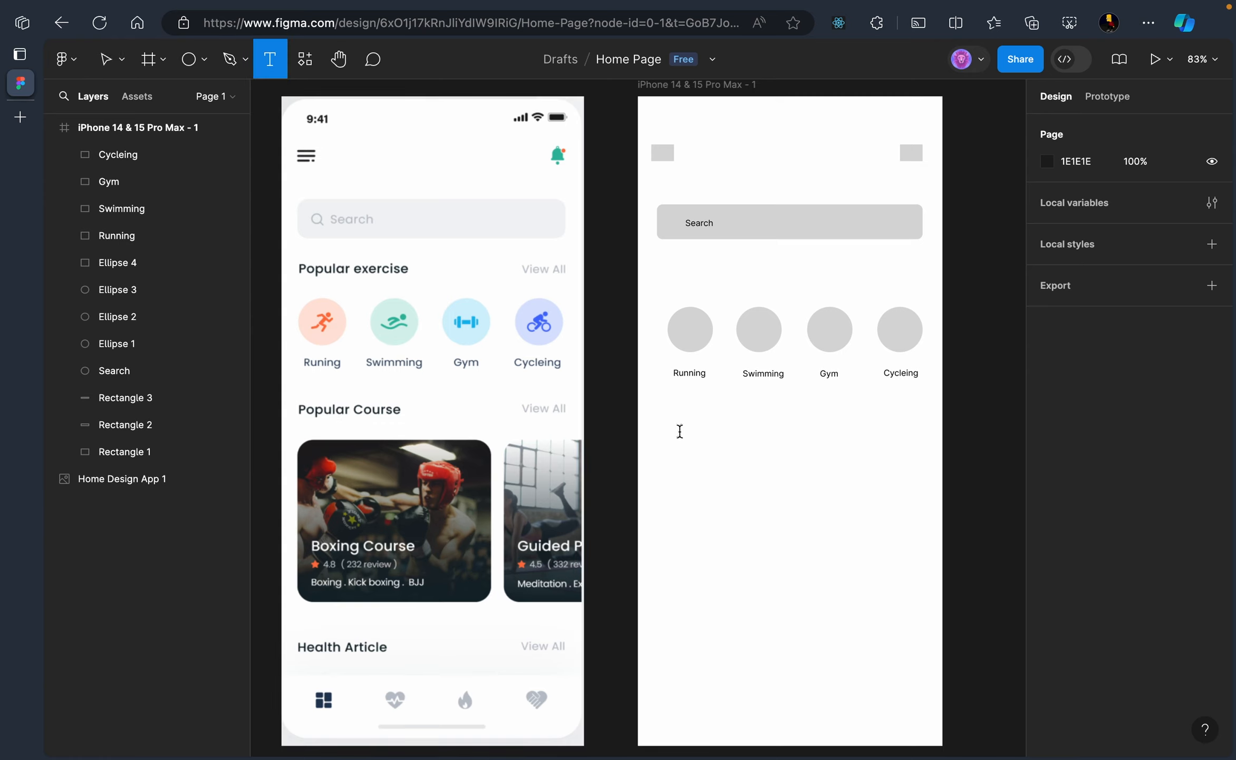
Type a 'Popular Course' heading just below the row of exercise labels
key(Escape)
key(t)
click(677, 415)
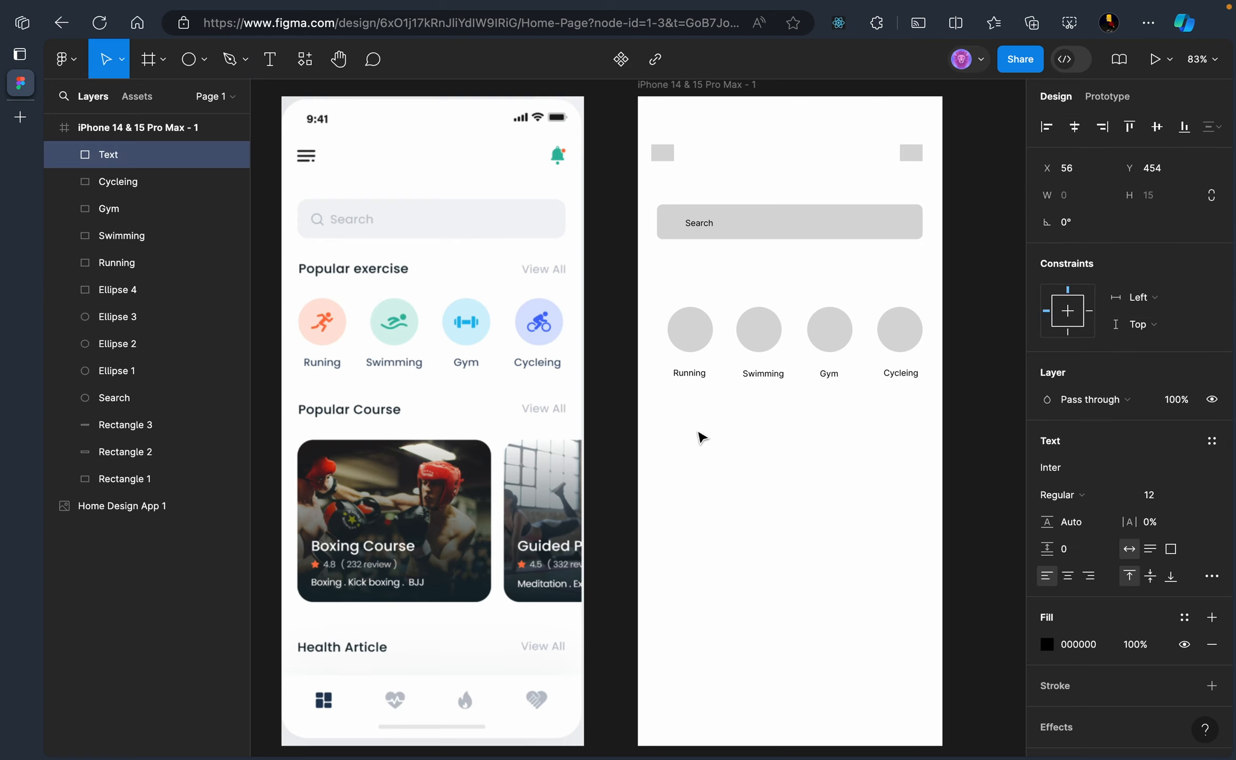
text(P)
key(BackSpace)
key(BackSpace)
text(C)
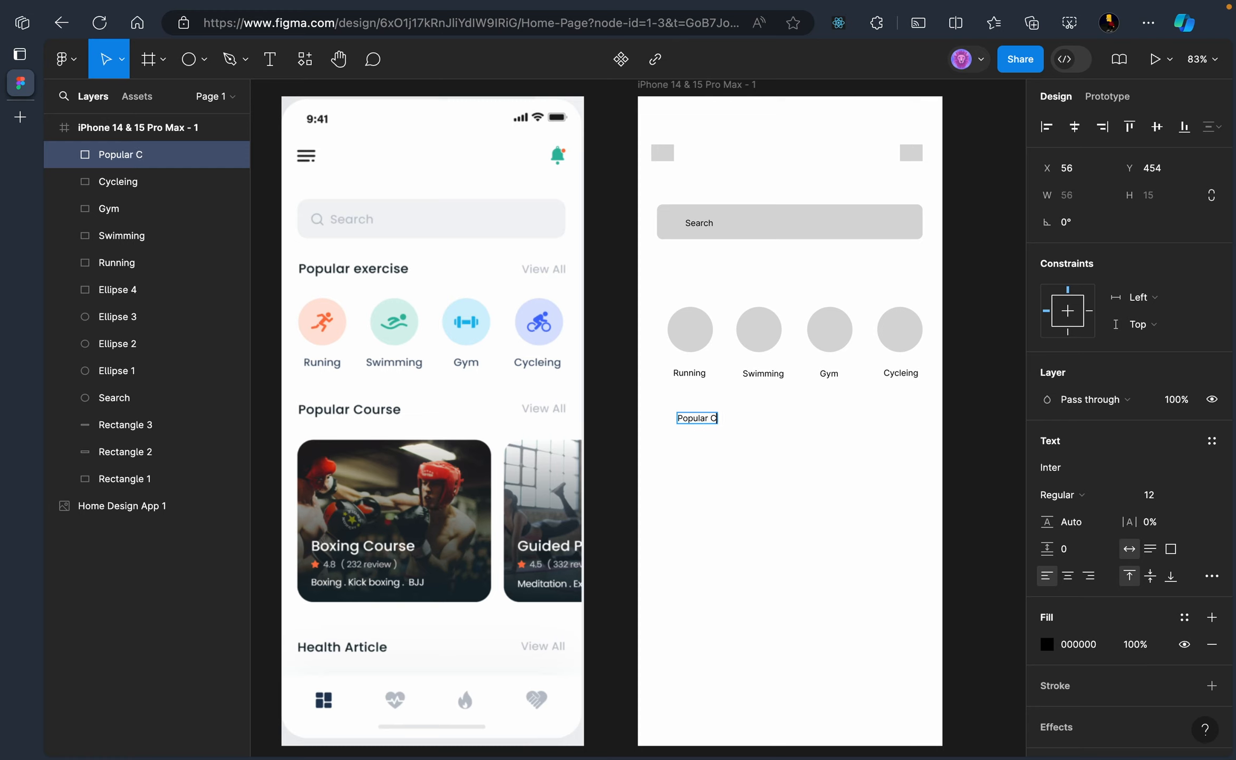
text(ourse)
click(765, 495)
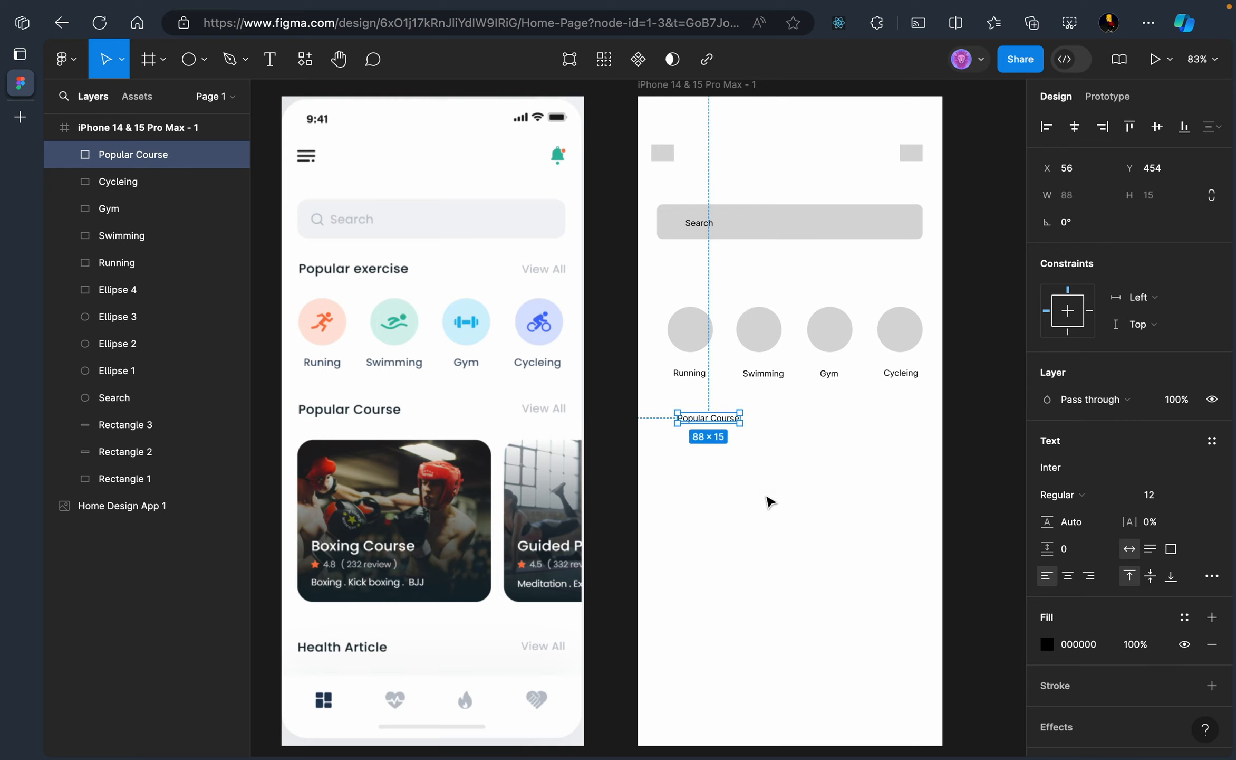
click(822, 435)
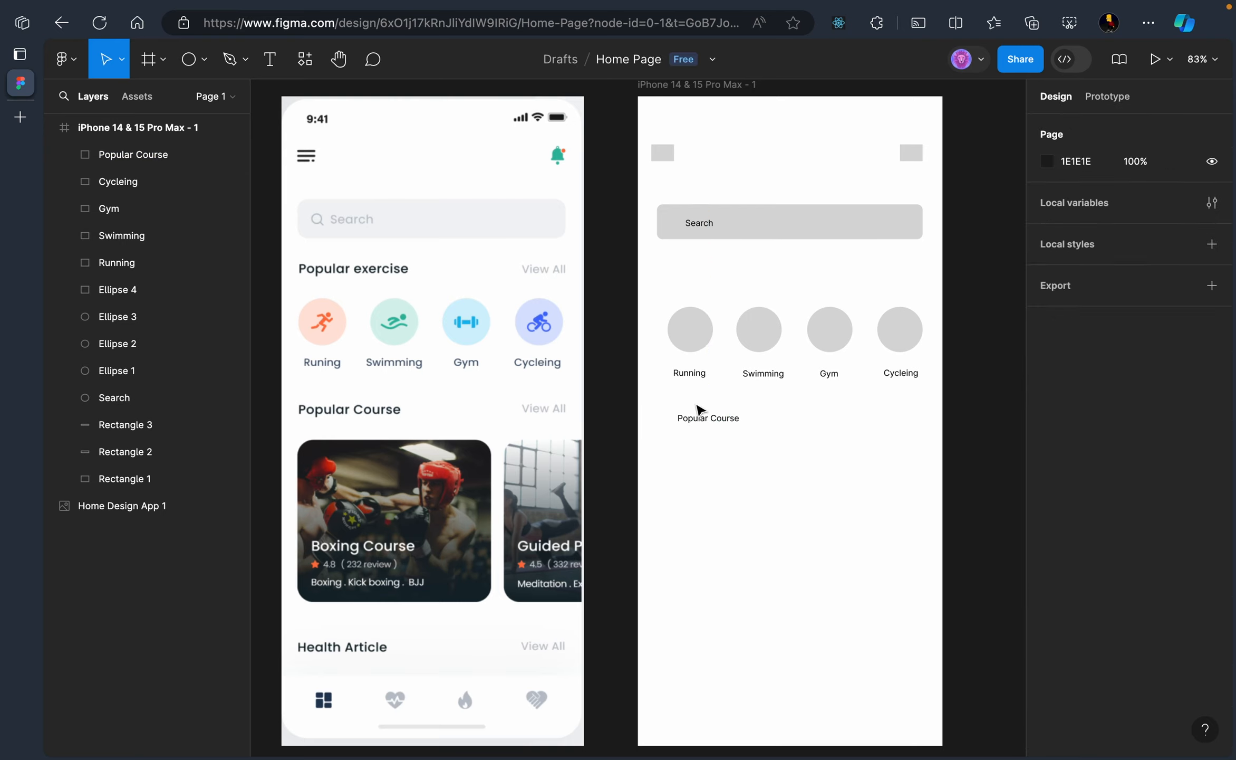
Place a 'View All' label right of Popular Course, lined up with the heading
click(265, 66)
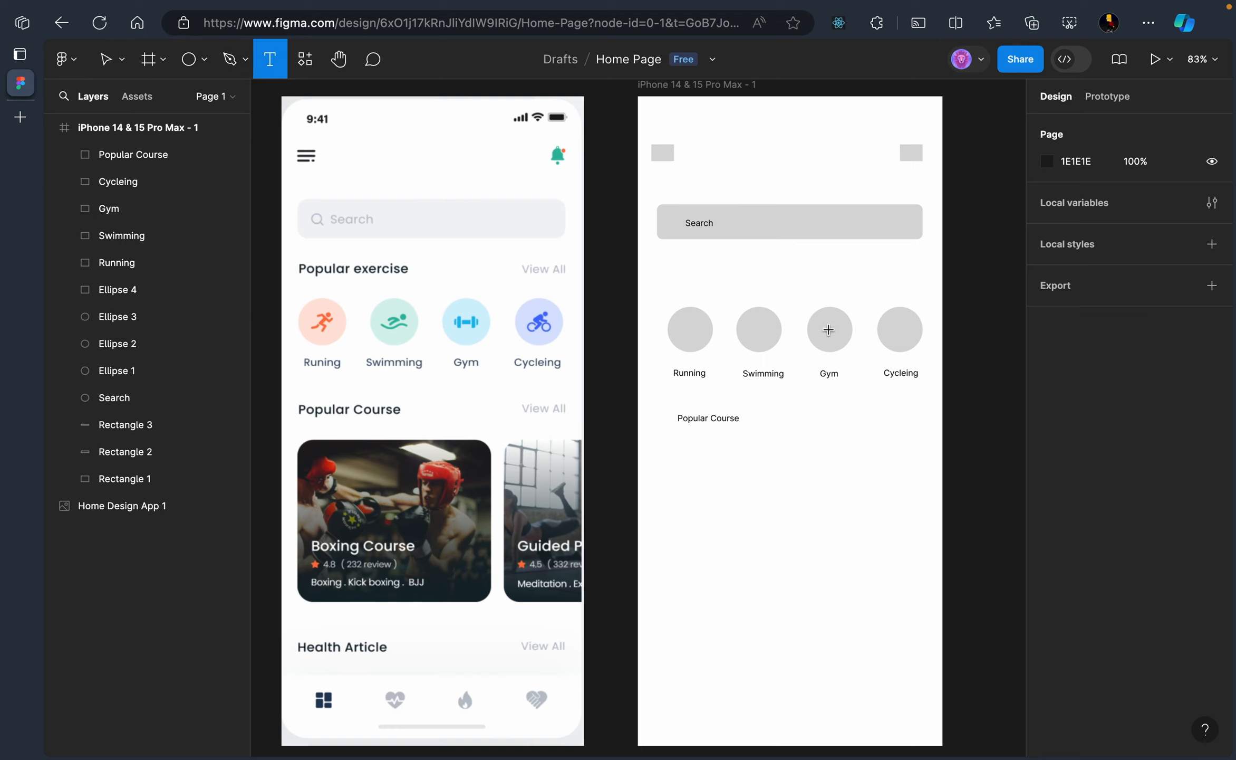
click(884, 416)
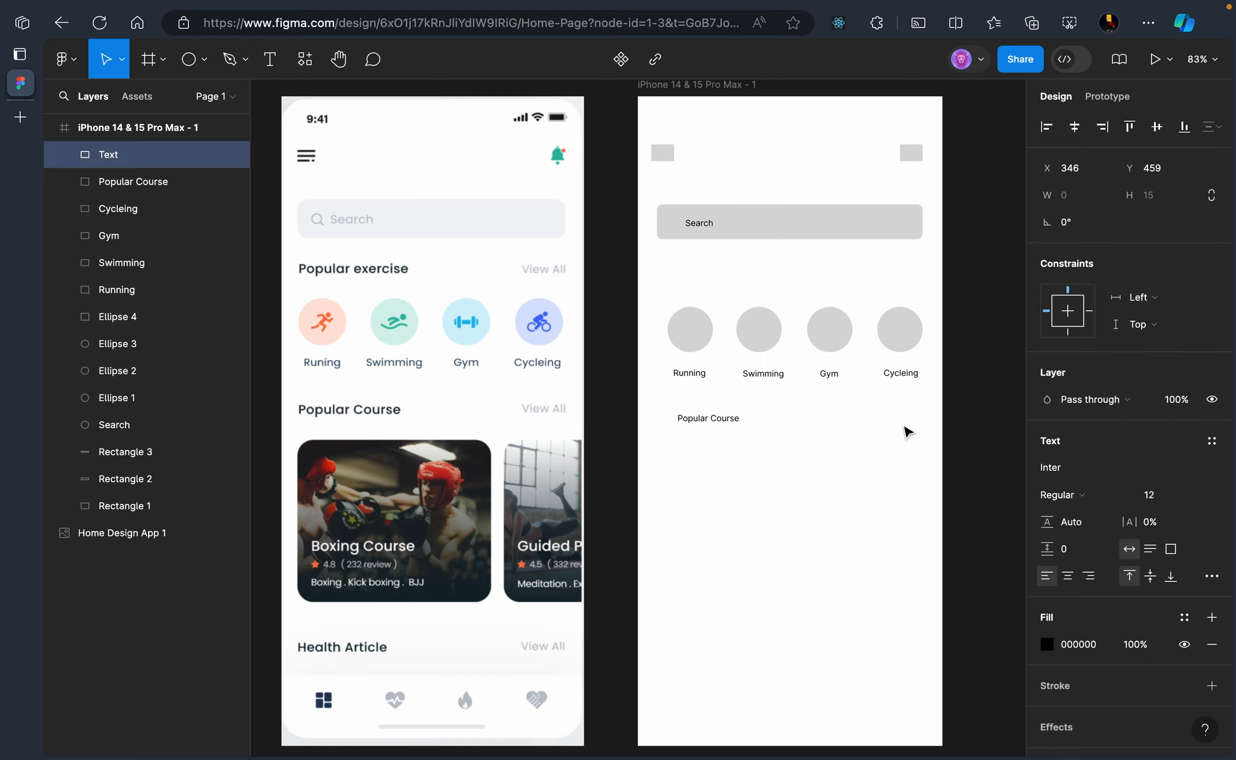
text(View All)
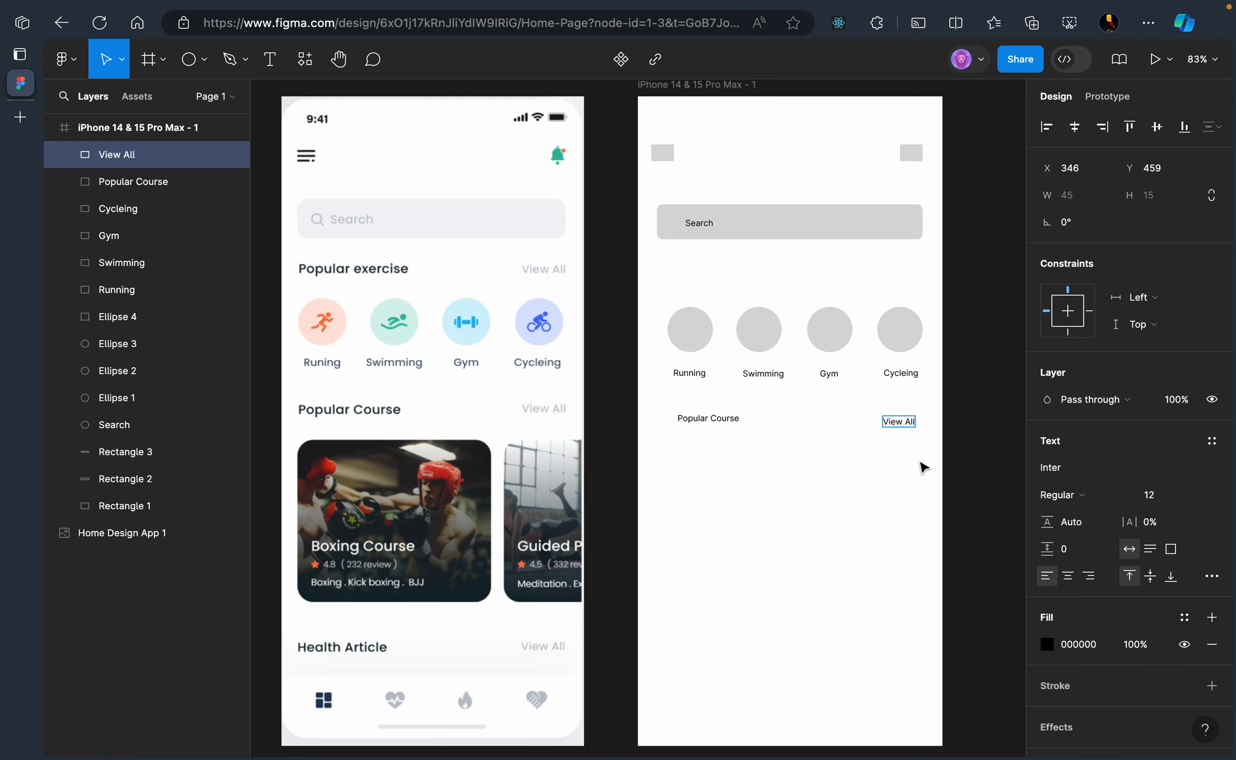
click(902, 422)
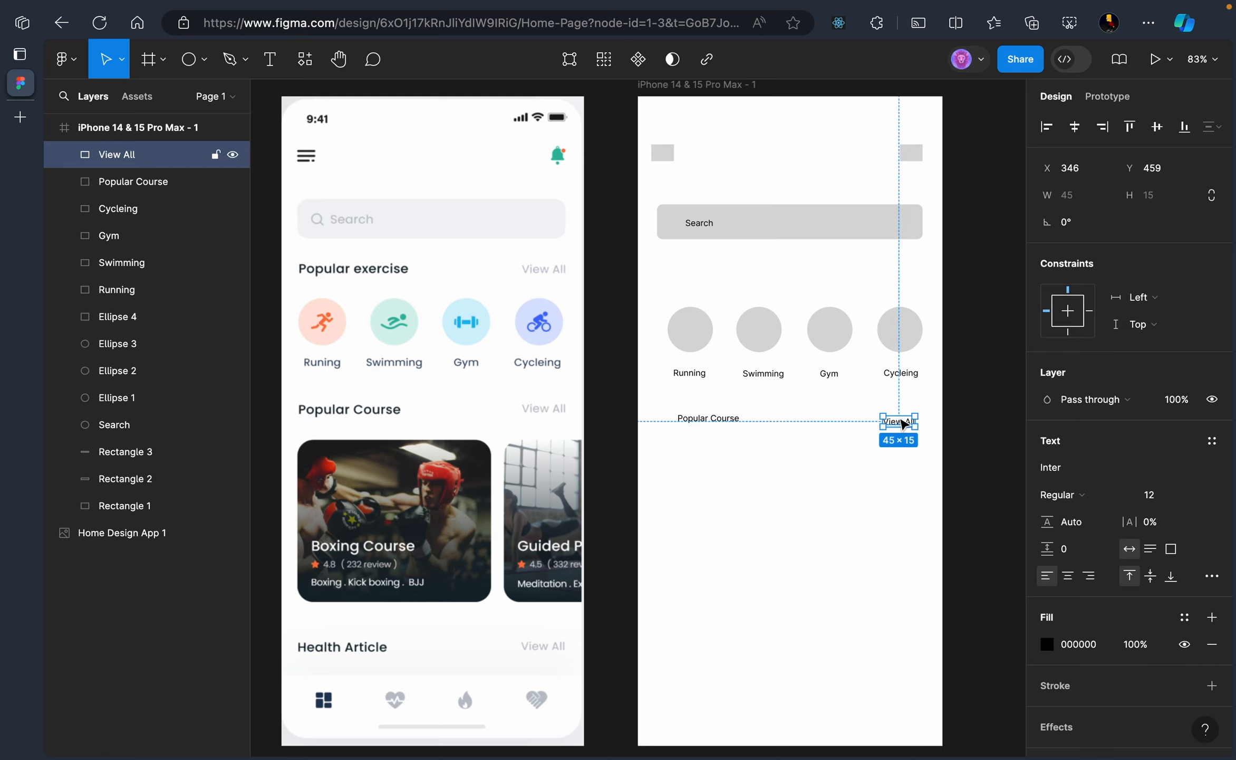
drag(903, 422, 903, 421)
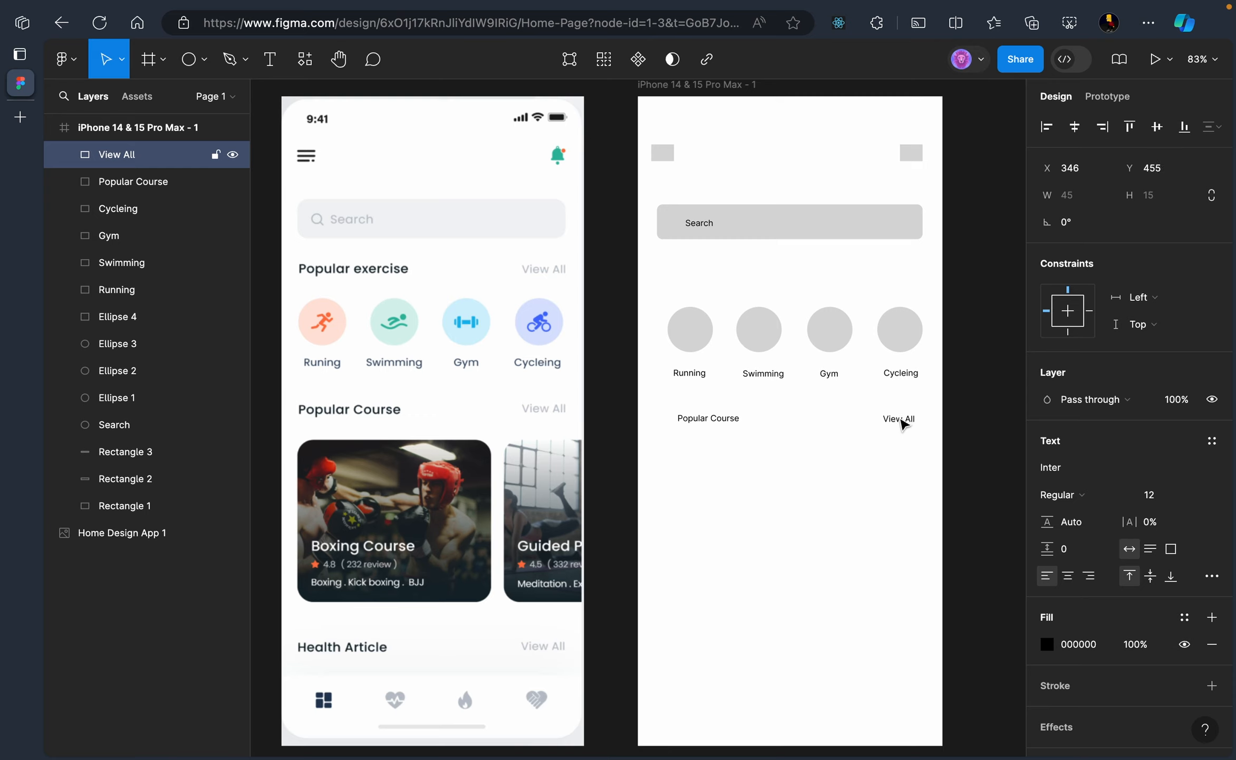
click(810, 481)
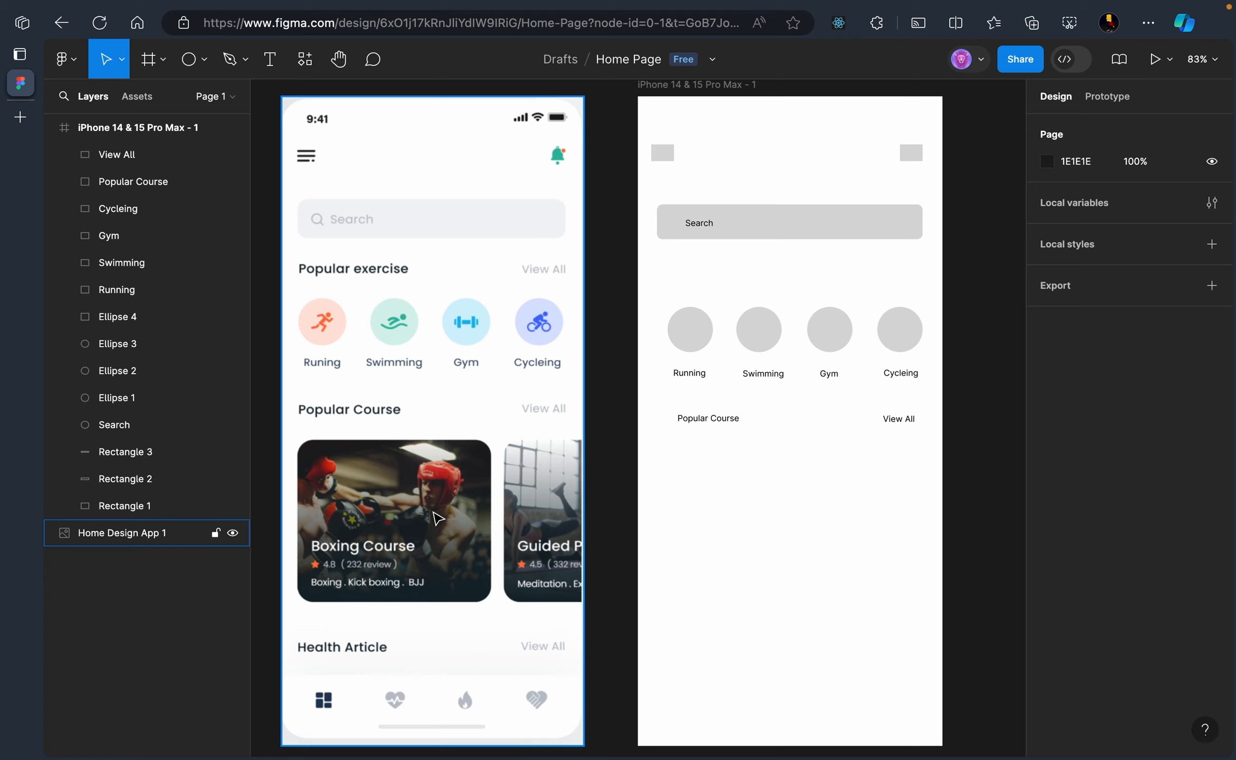
Draw a rectangle for the first course card at the frame's left margin
scroll(438, 519, down, 1)
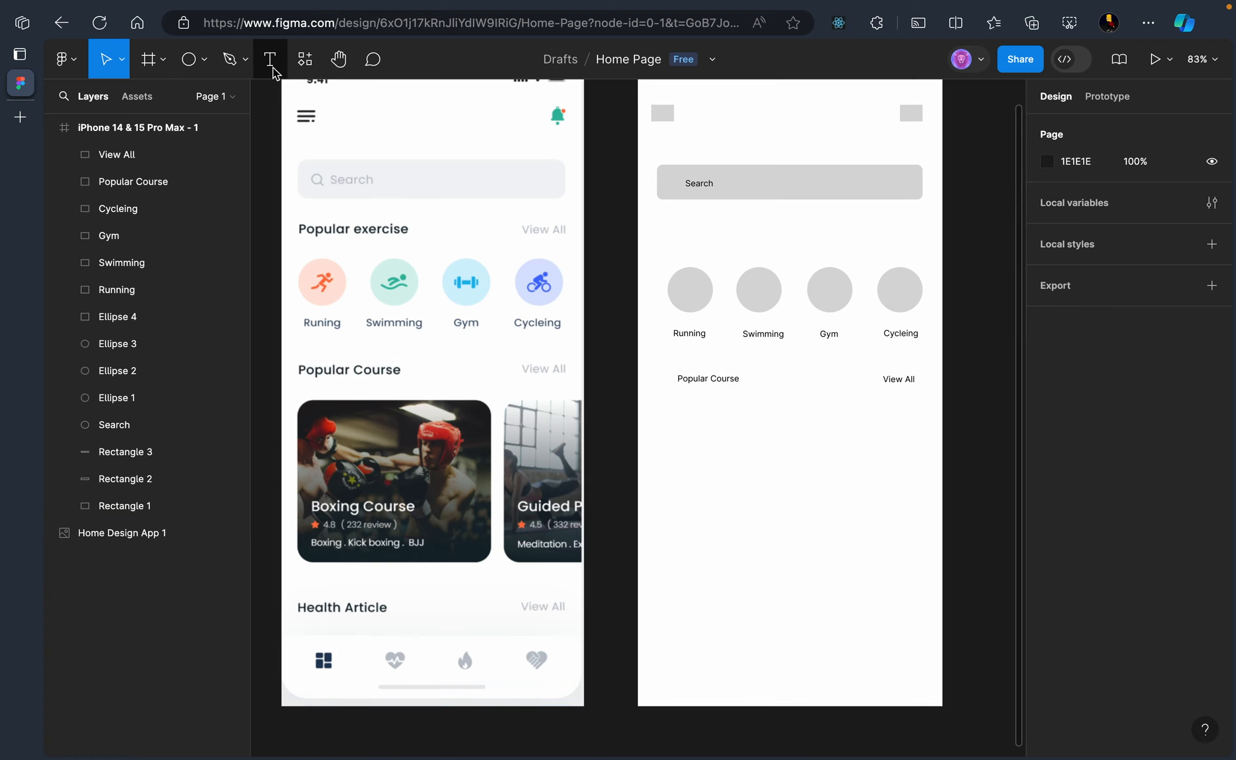
click(205, 59)
click(203, 99)
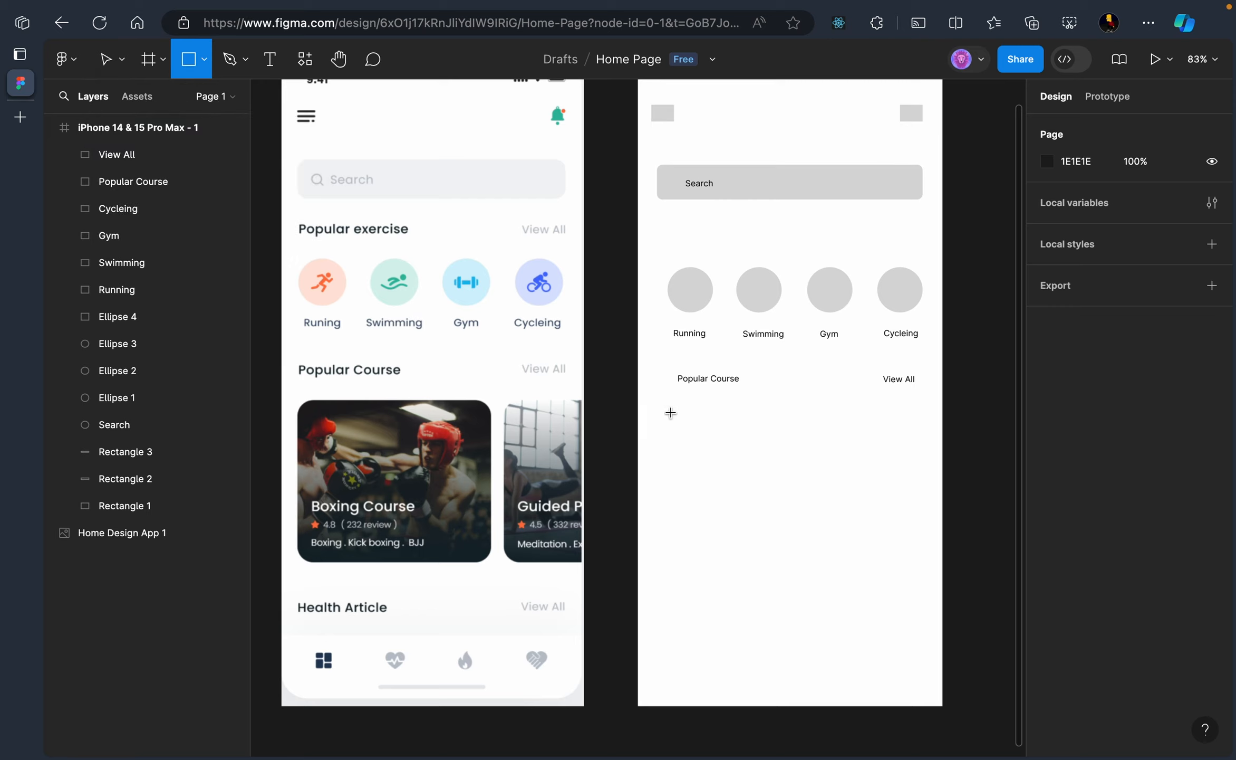
mouse_move(664, 411)
mouse_down()
mouse_move(696, 512)
mouse_move(798, 528)
mouse_move(822, 553)
mouse_move(871, 557)
mouse_move(841, 557)
mouse_up()
click(870, 602)
drag(737, 500, 721, 492)
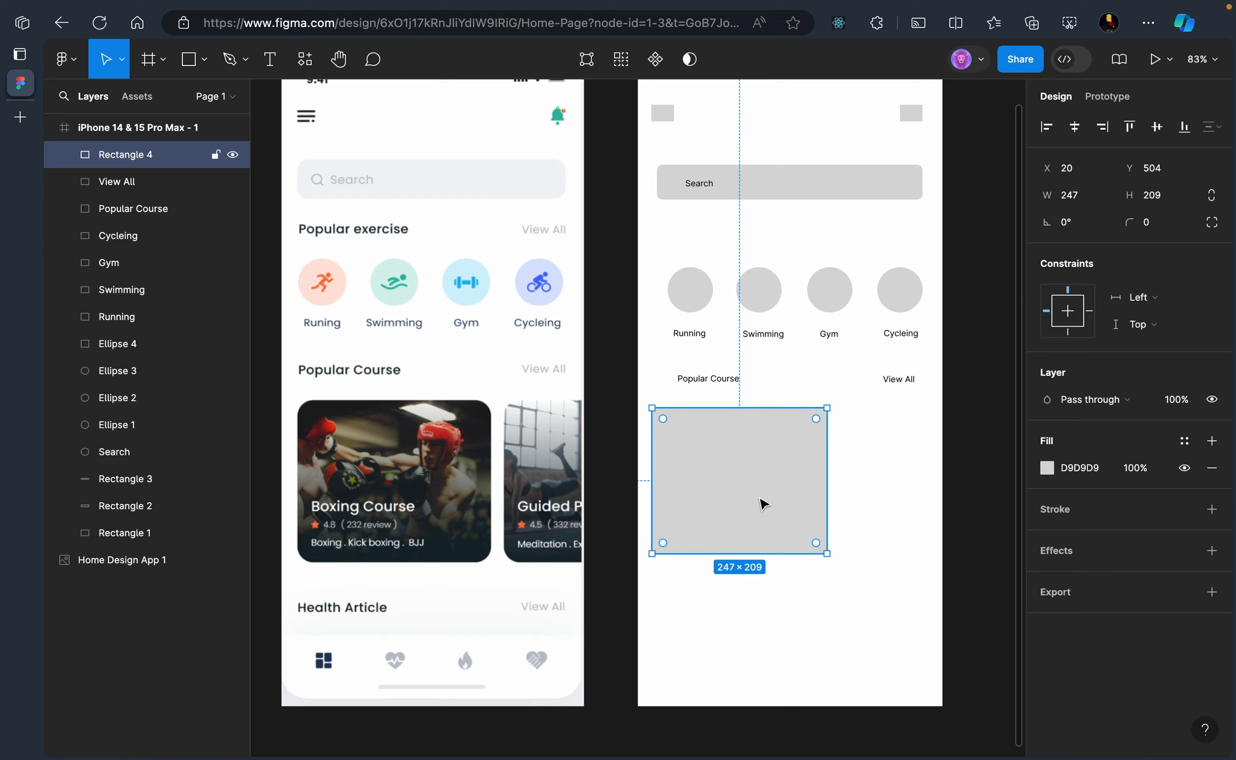
click(857, 430)
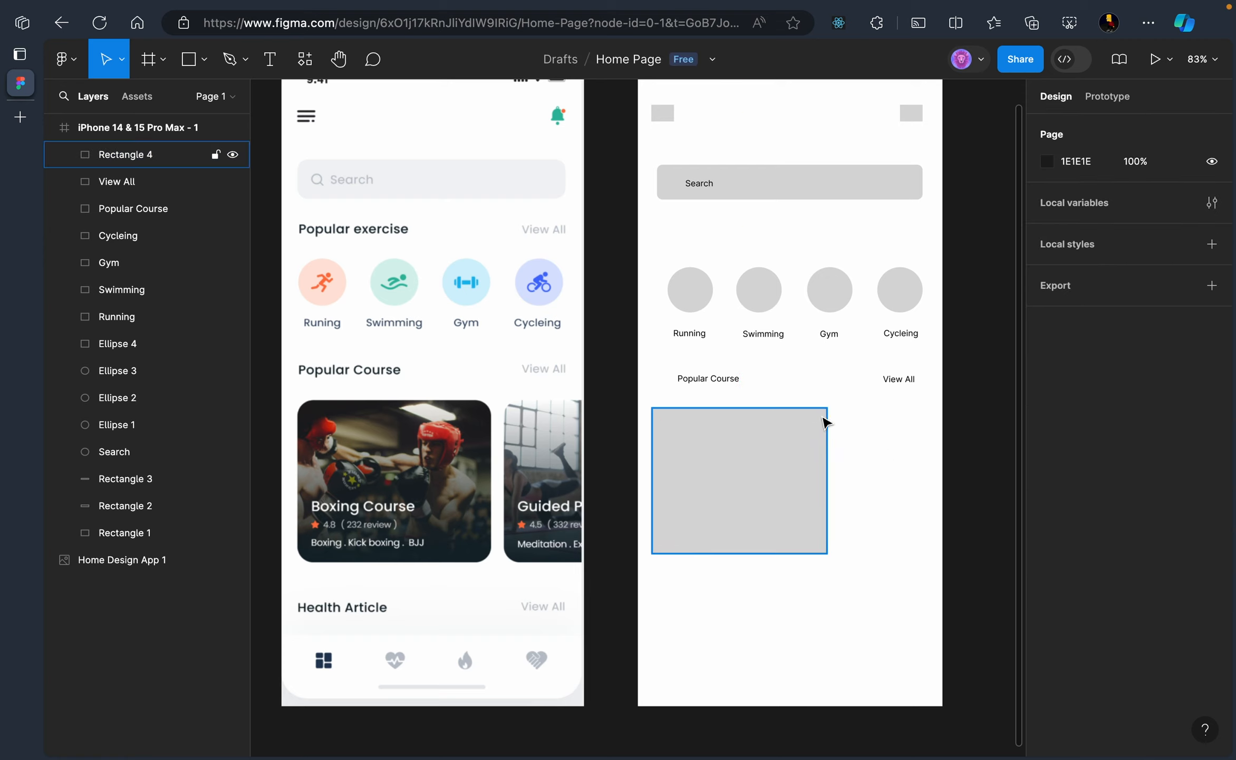
Round the card's corners to 24 and duplicate it to the right as a second card
click(773, 449)
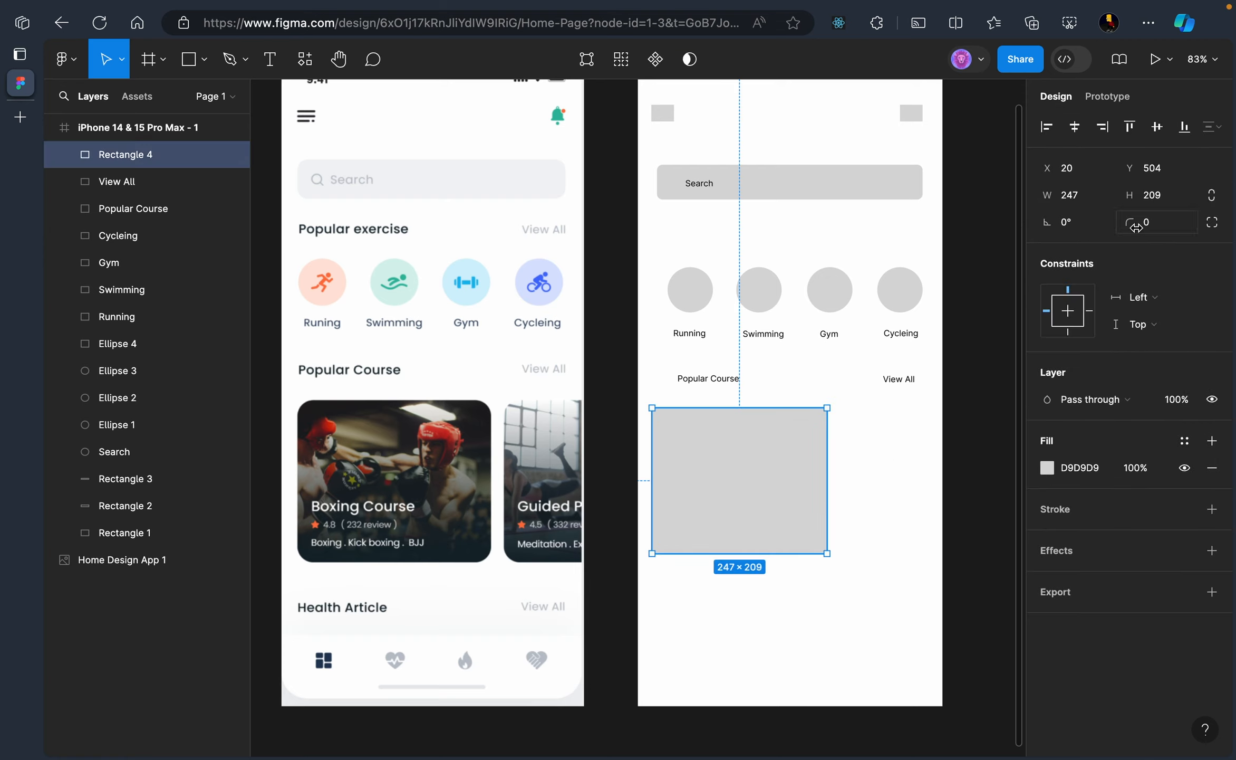
drag(1136, 227, 347, 242)
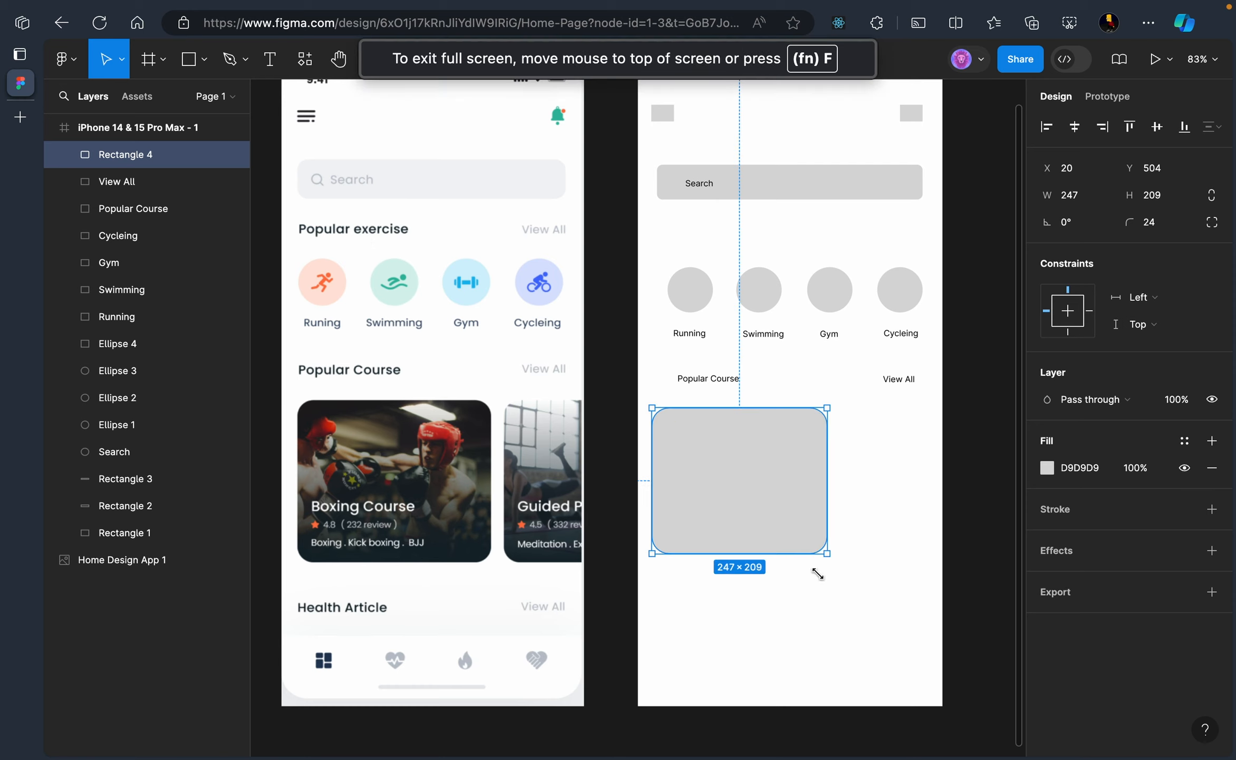
click(817, 601)
click(734, 526)
key(super+d)
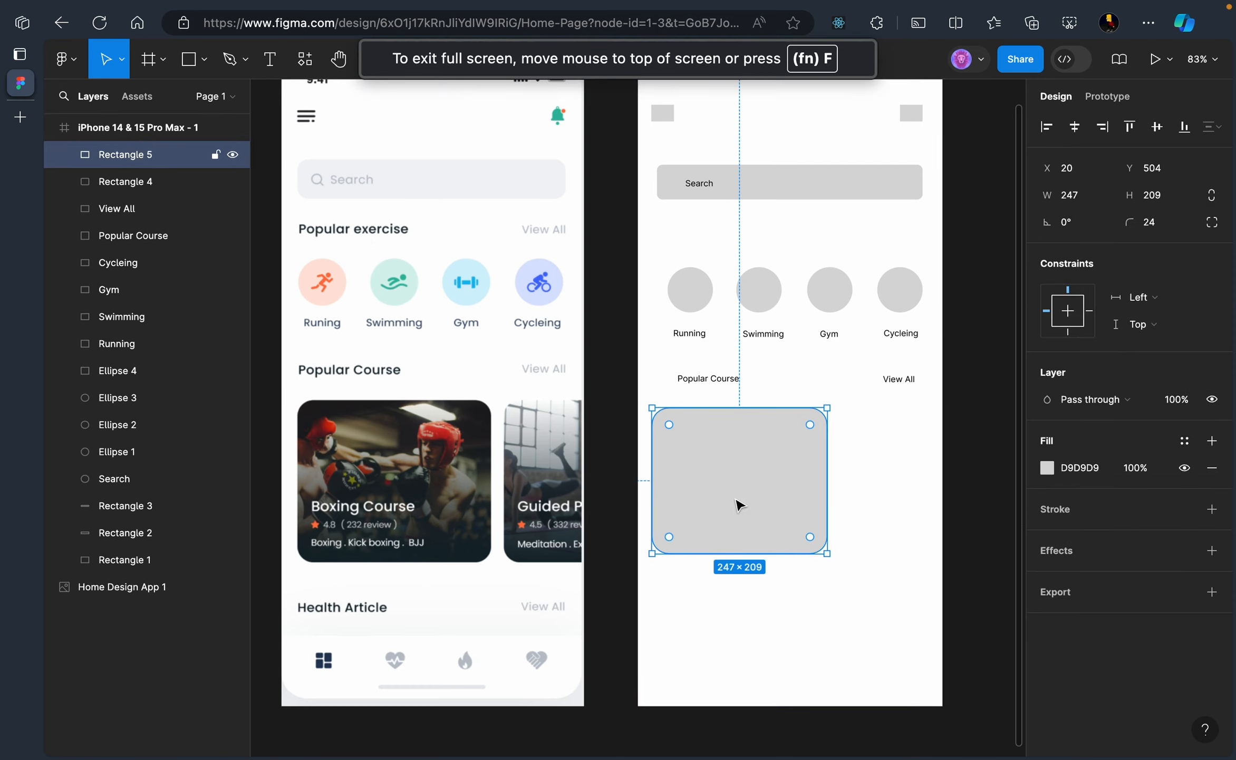
drag(739, 502, 919, 500)
click(827, 607)
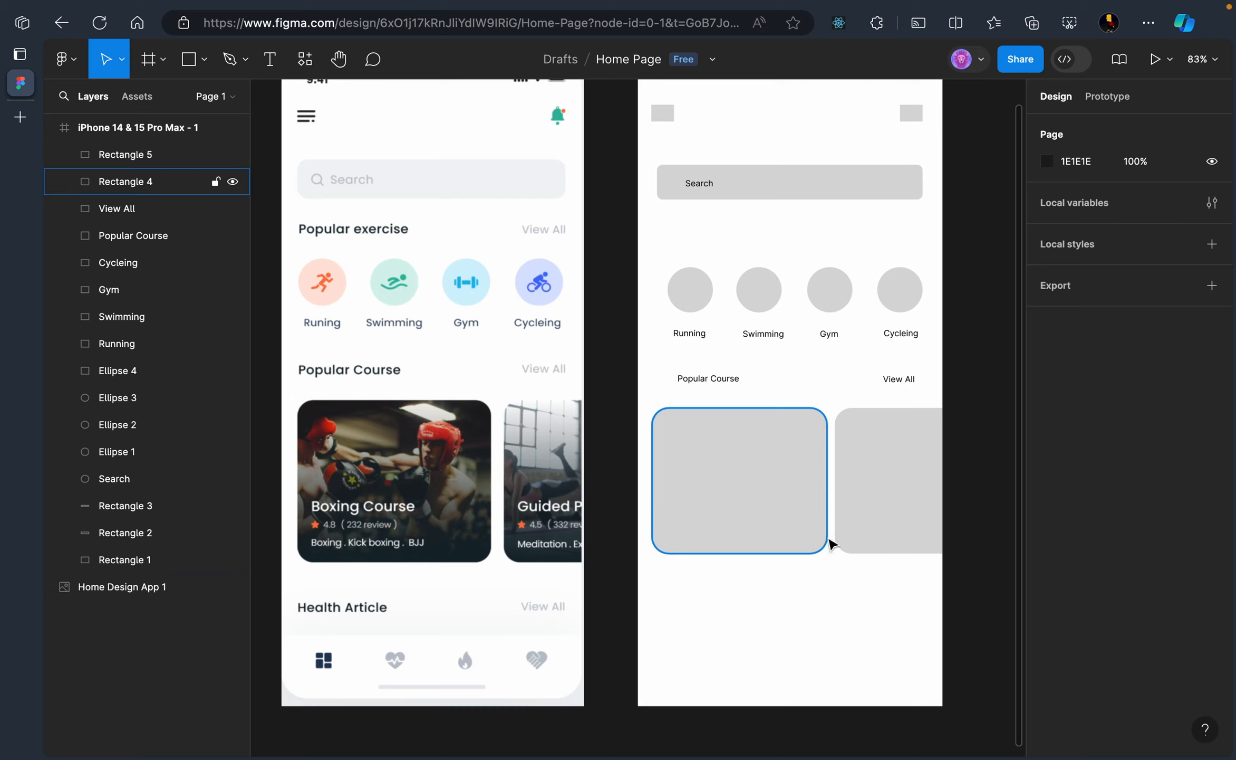
Type a 'Boxing Course' title inside the left card
click(270, 61)
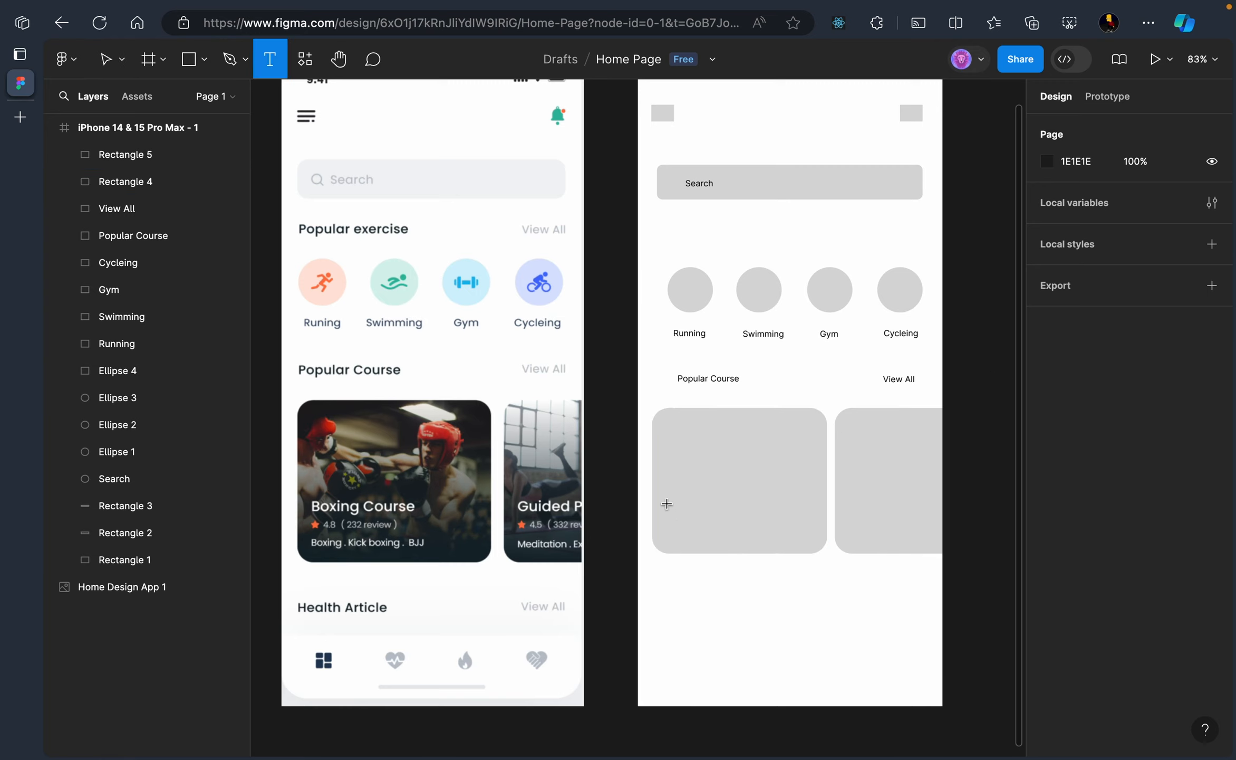
key(Escape)
click(270, 59)
click(672, 511)
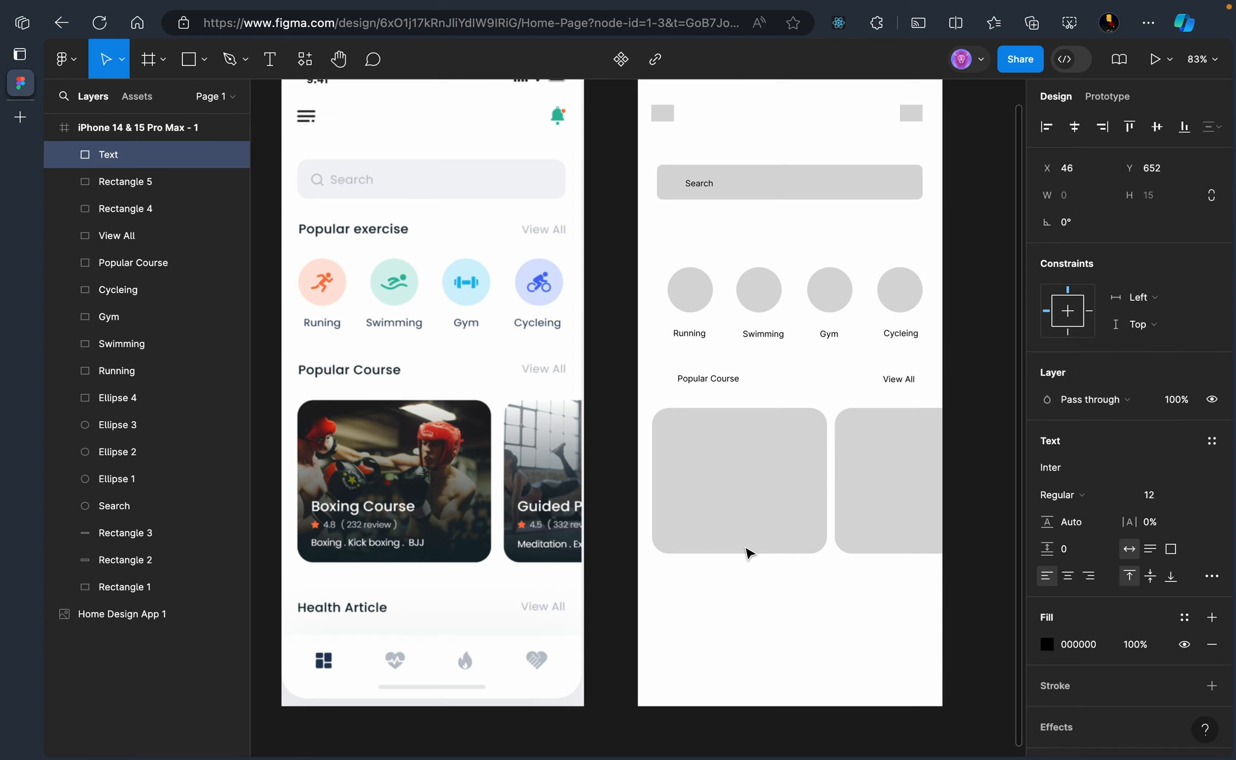
text(Boxing Course)
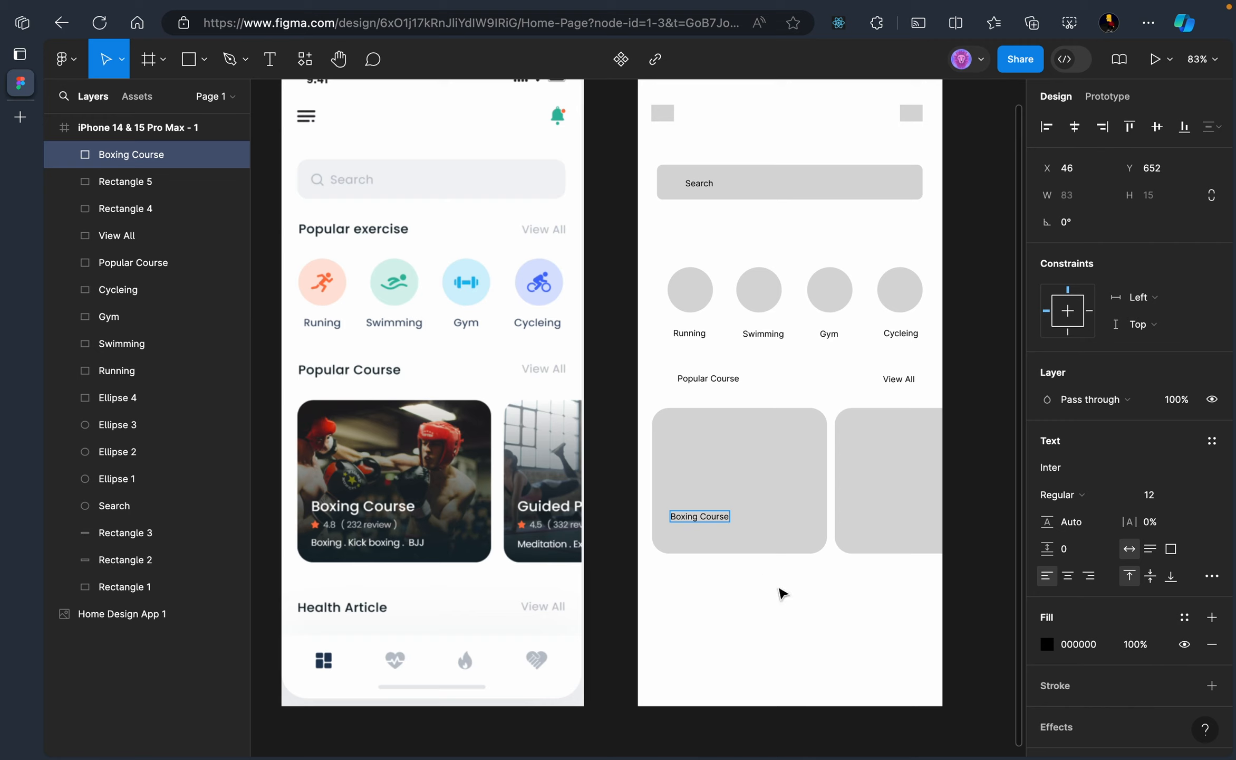
key(Escape)
click(750, 610)
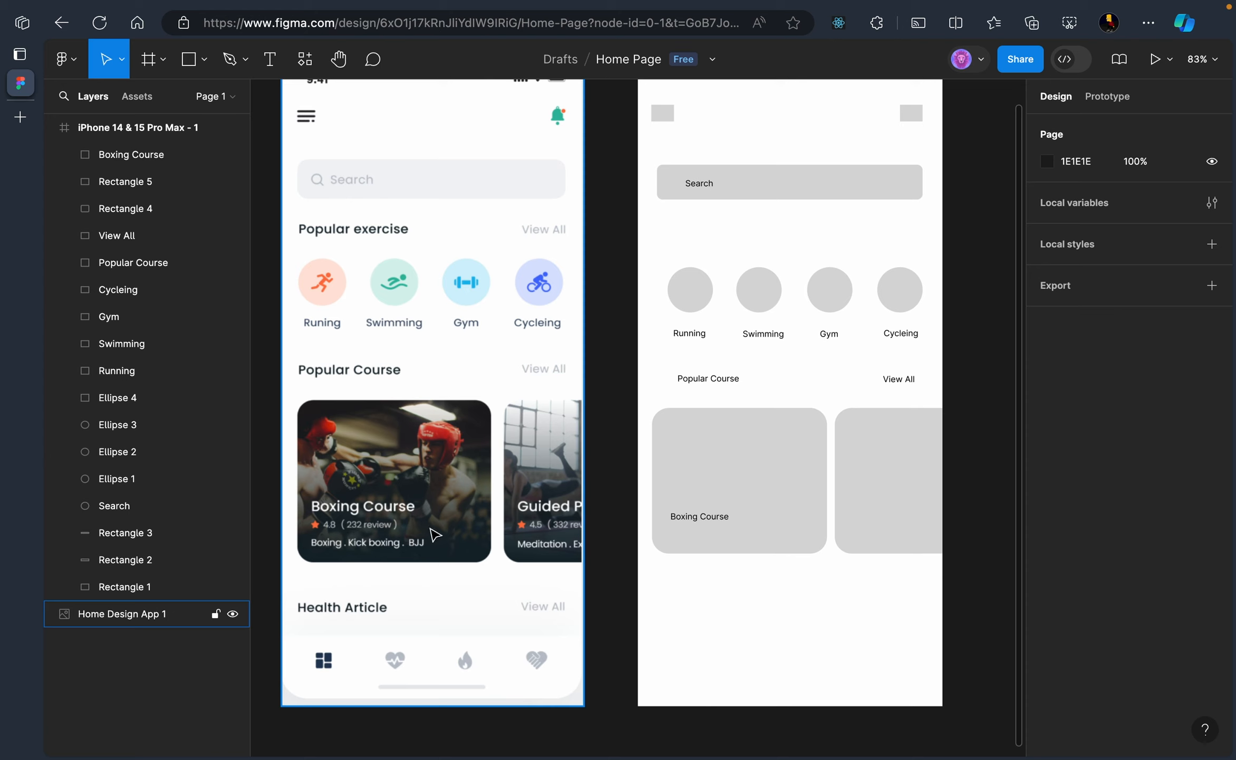
Set the Boxing Course title to font size 20 and nudge it up and left
click(712, 520)
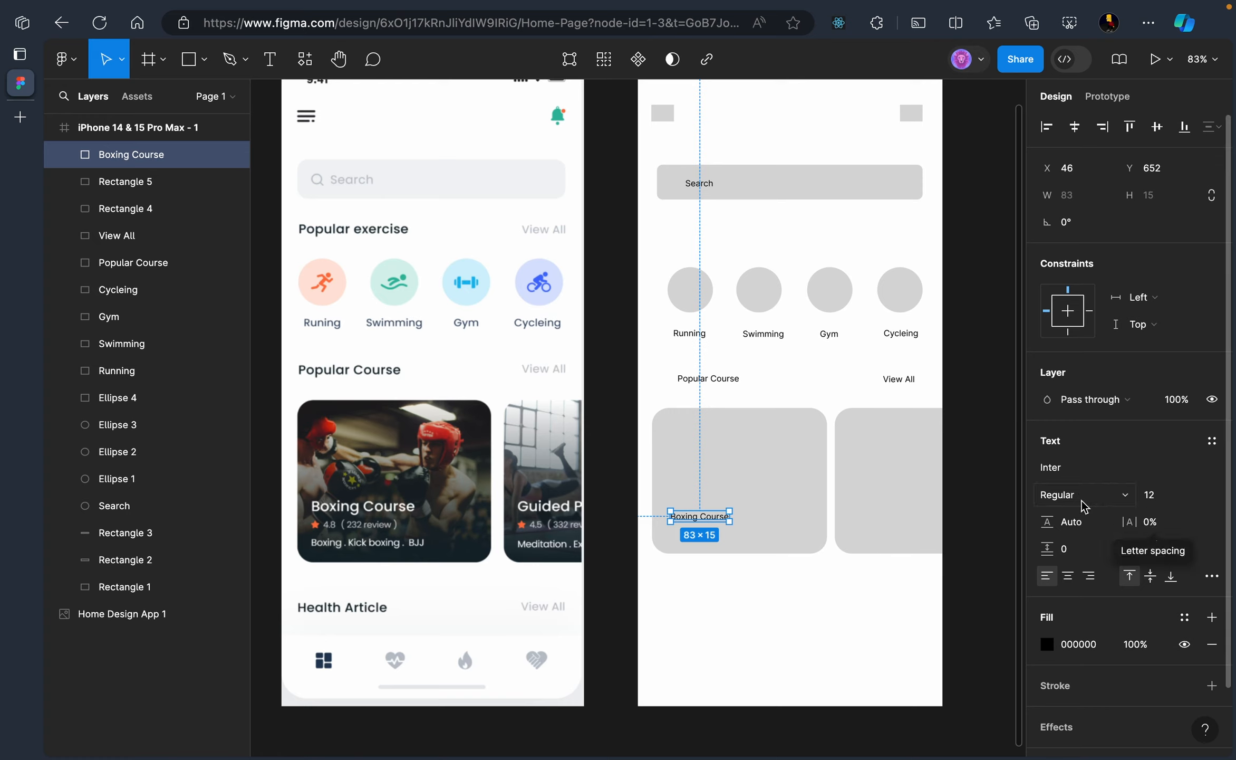
click(1170, 499)
click(1195, 495)
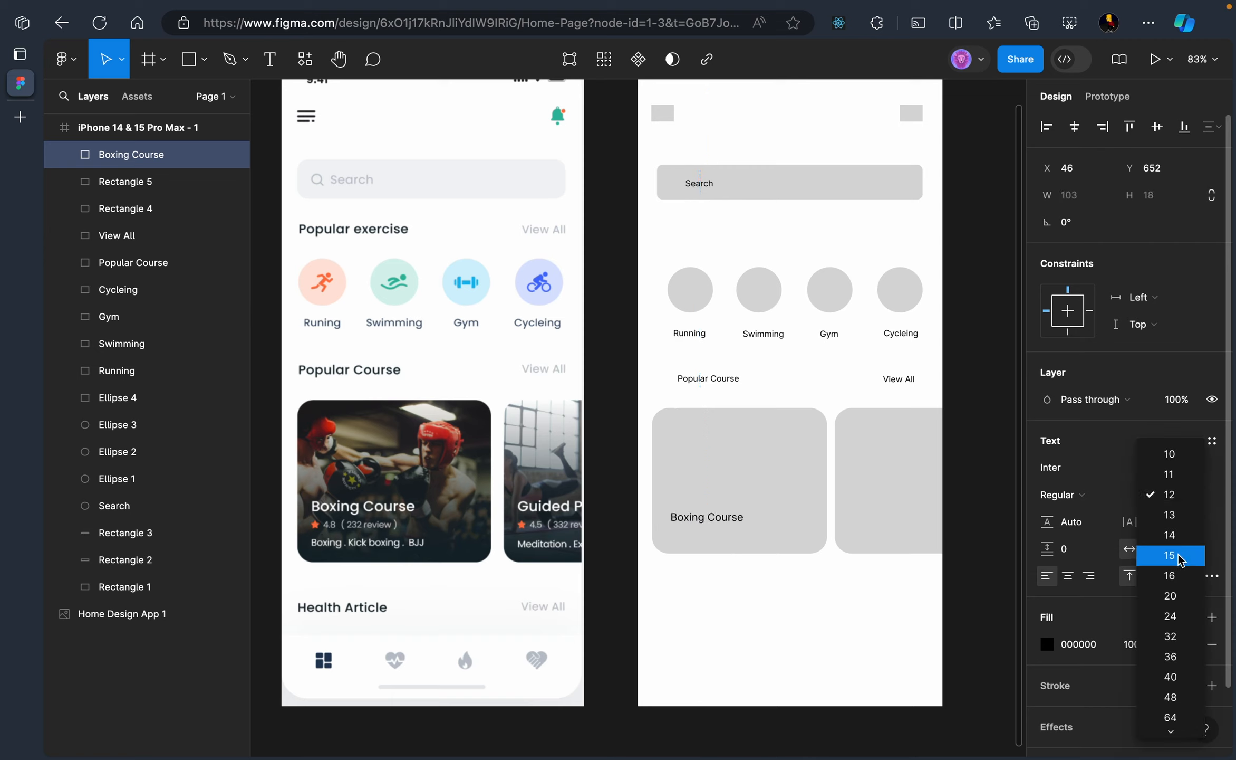
click(1182, 596)
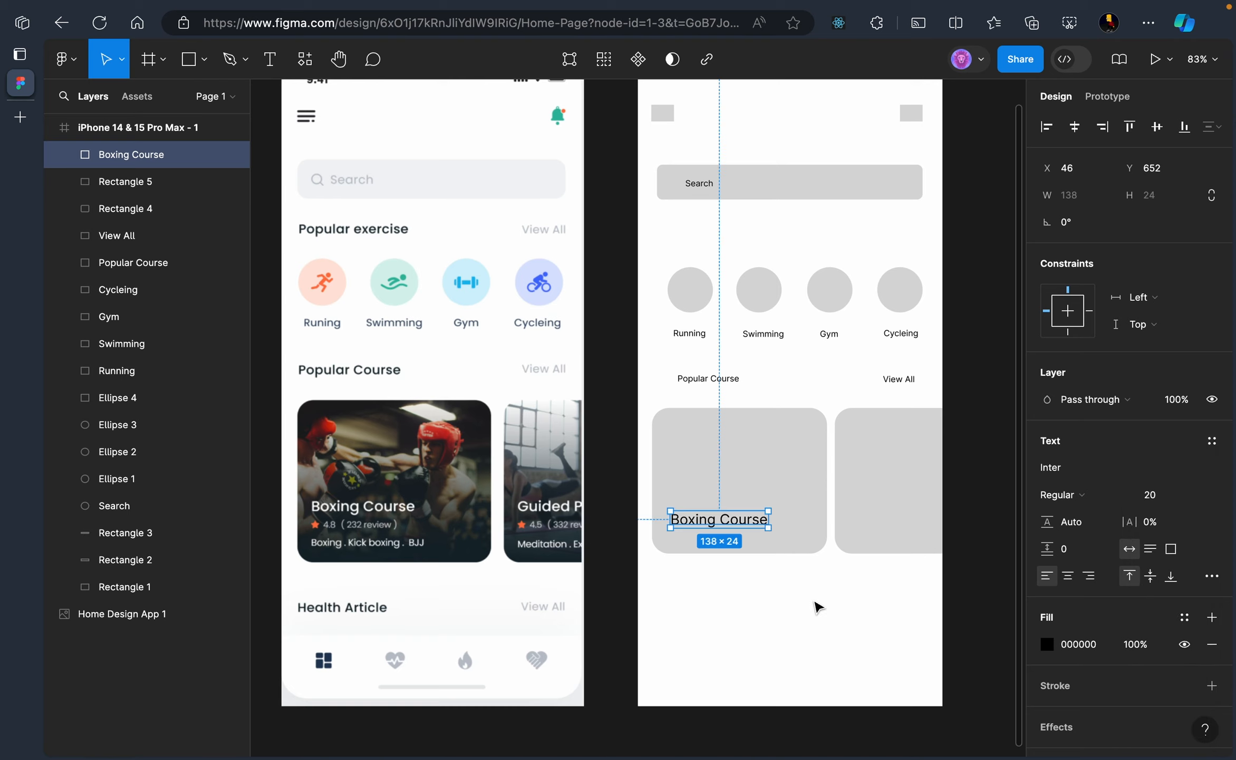
click(780, 567)
click(744, 522)
key(Up)
key(Up)
key(Up)
key(Up)
key(Up)
key(Up)
key(Up)
key(Up)
key(Up)
key(Up)
key(Up)
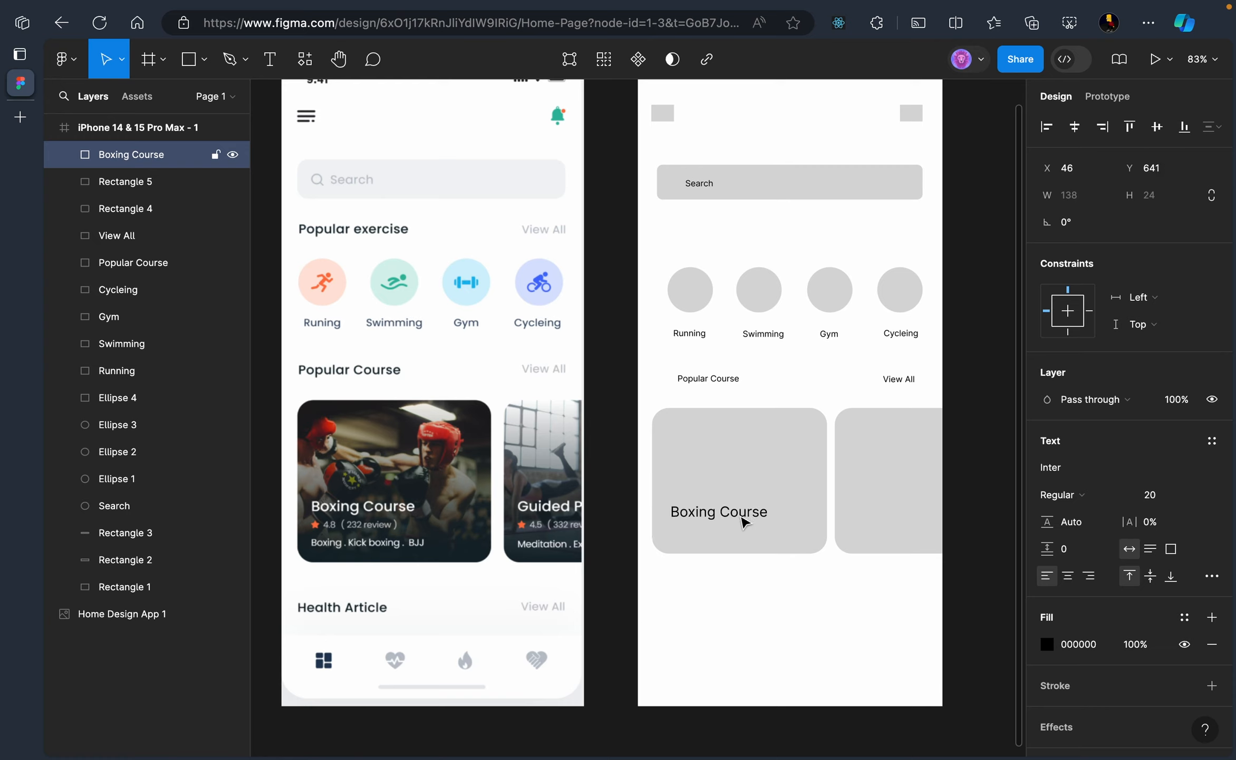
key(Up)
key(Up)
key(Up)
key(Up)
key(Up)
key(Up)
key(Up)
key(Up)
key(Up)
key(Up)
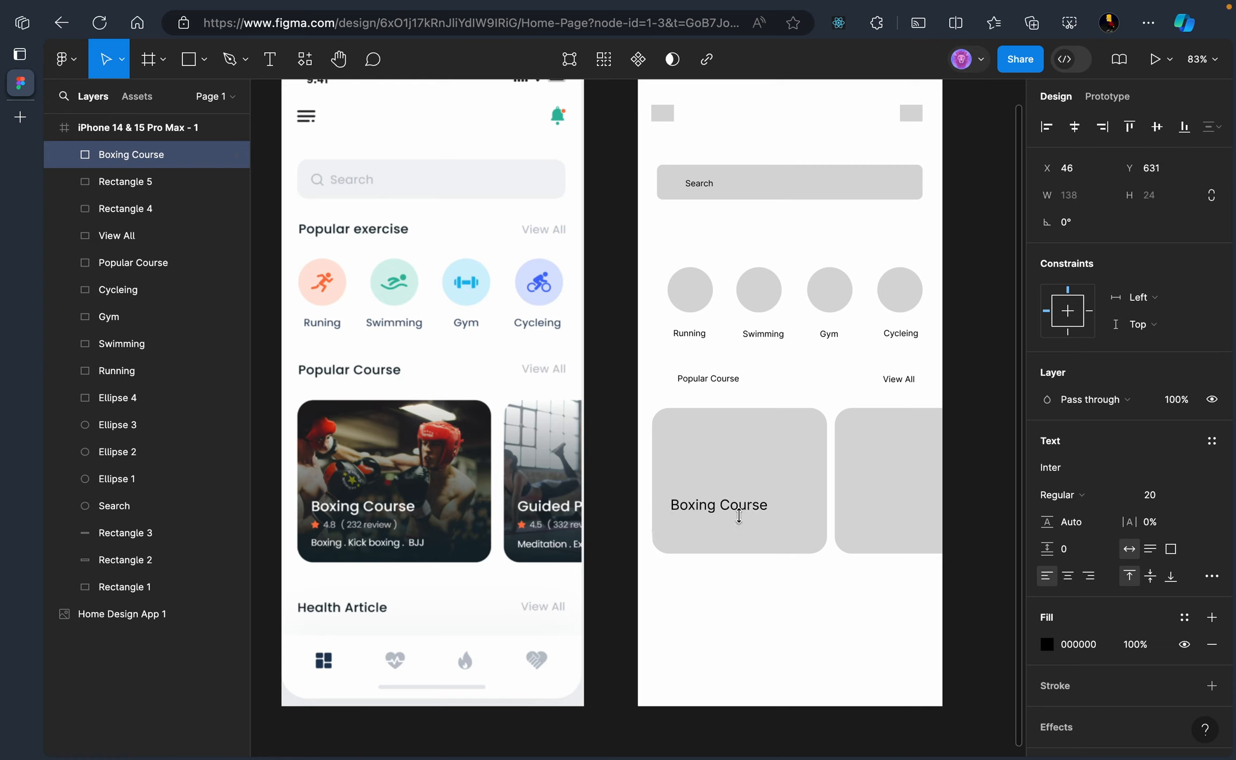
key(Left)
key(Left)
key(Left)
key(Left)
key(Left)
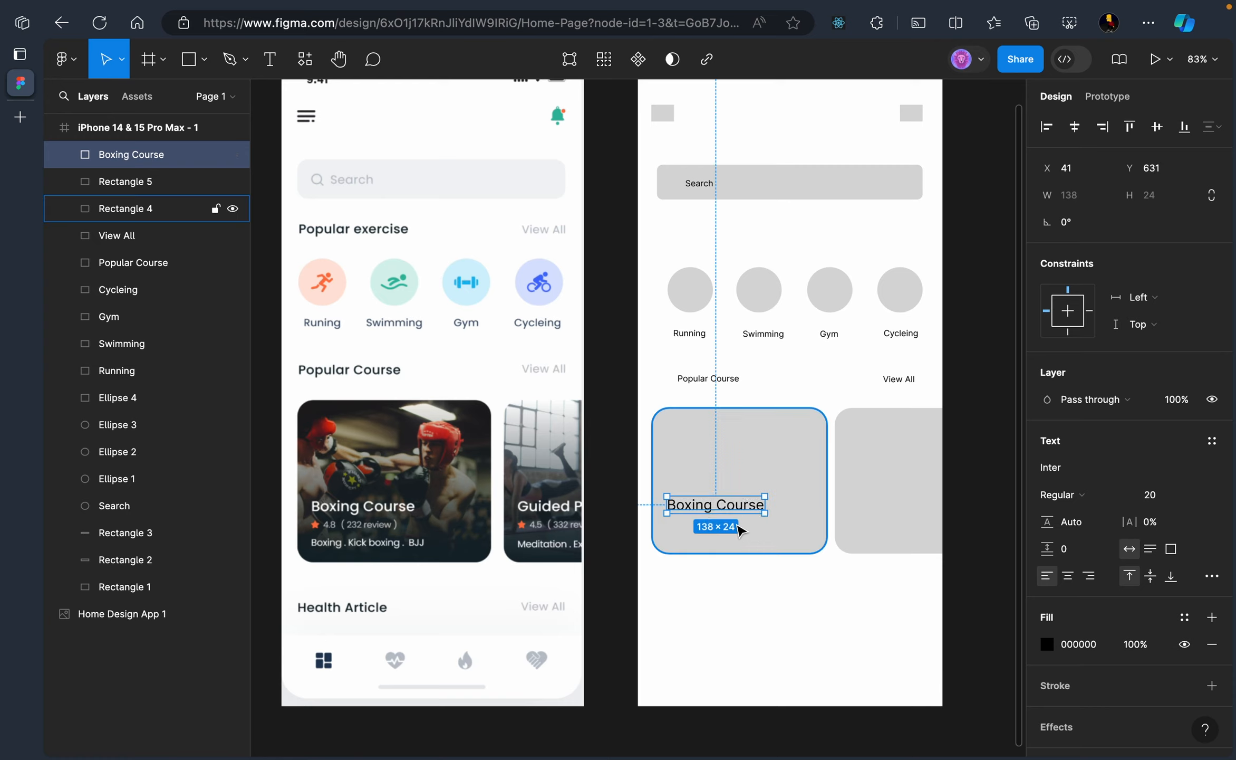
click(740, 529)
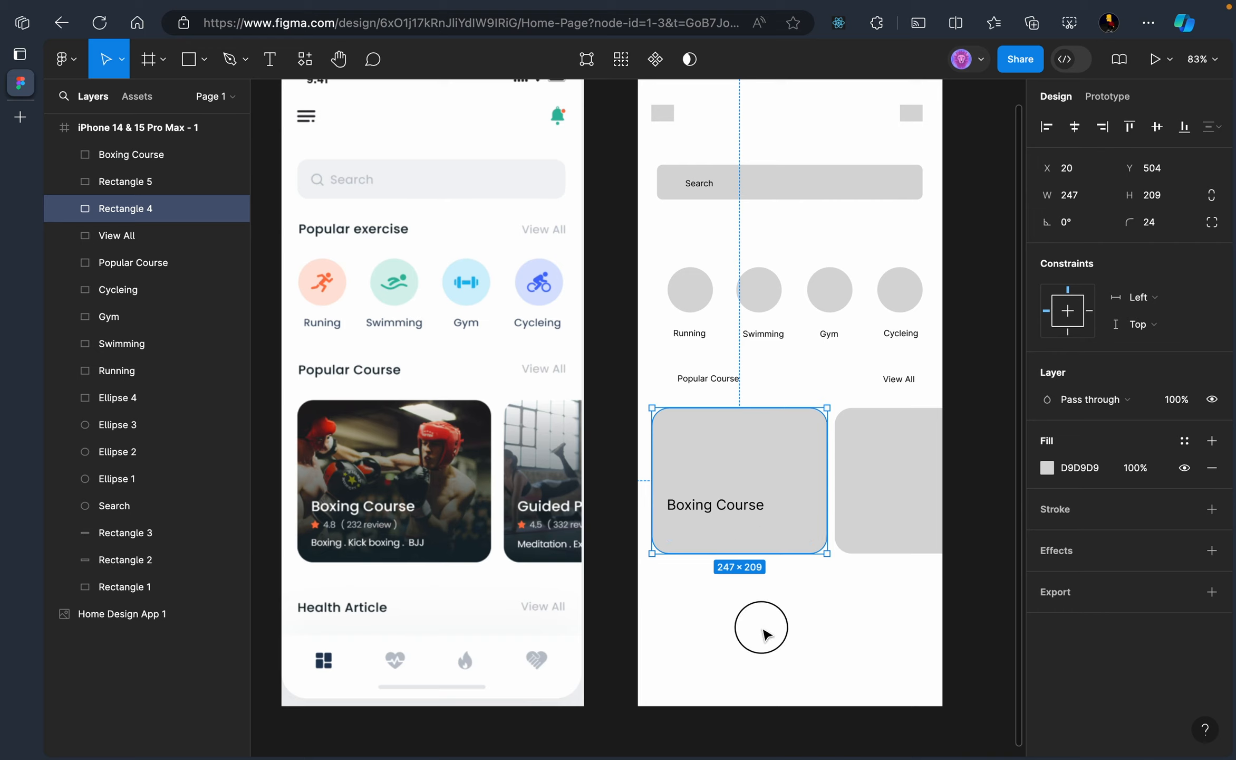
click(763, 633)
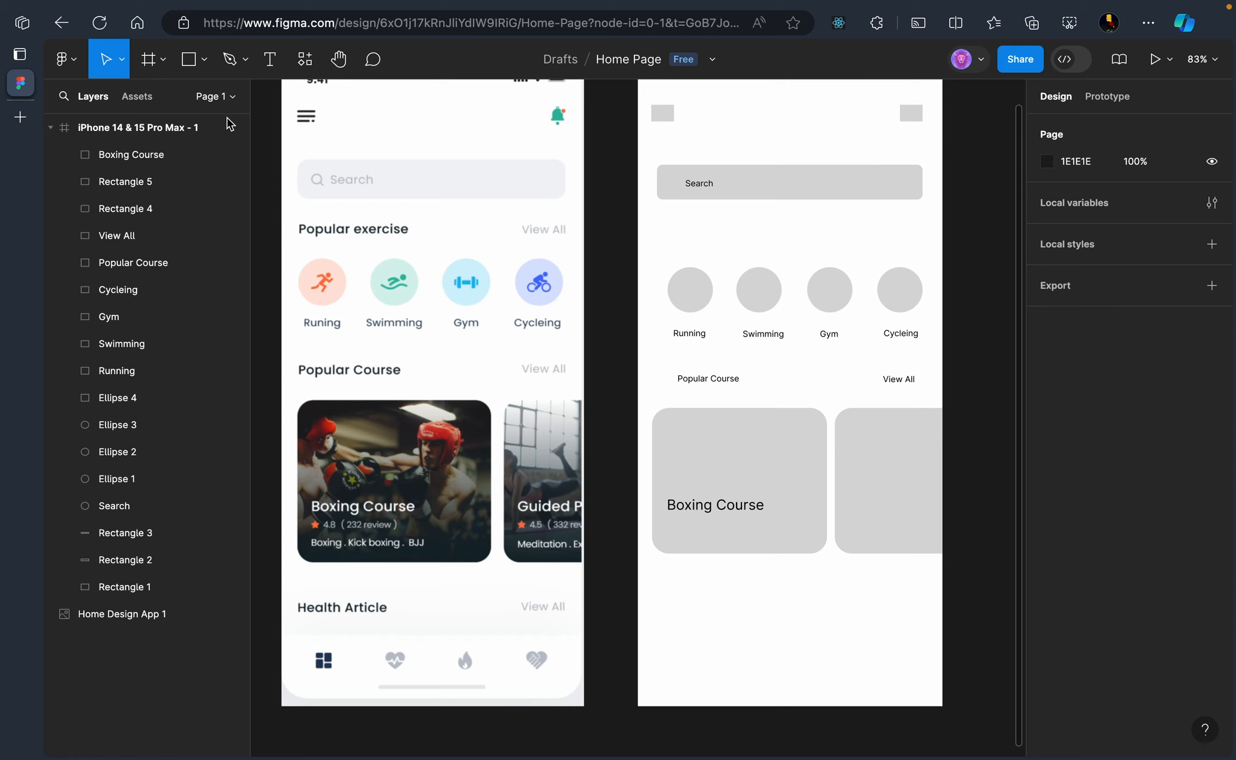
Add a '4.8' rating text under Boxing Course at font size 12
click(269, 58)
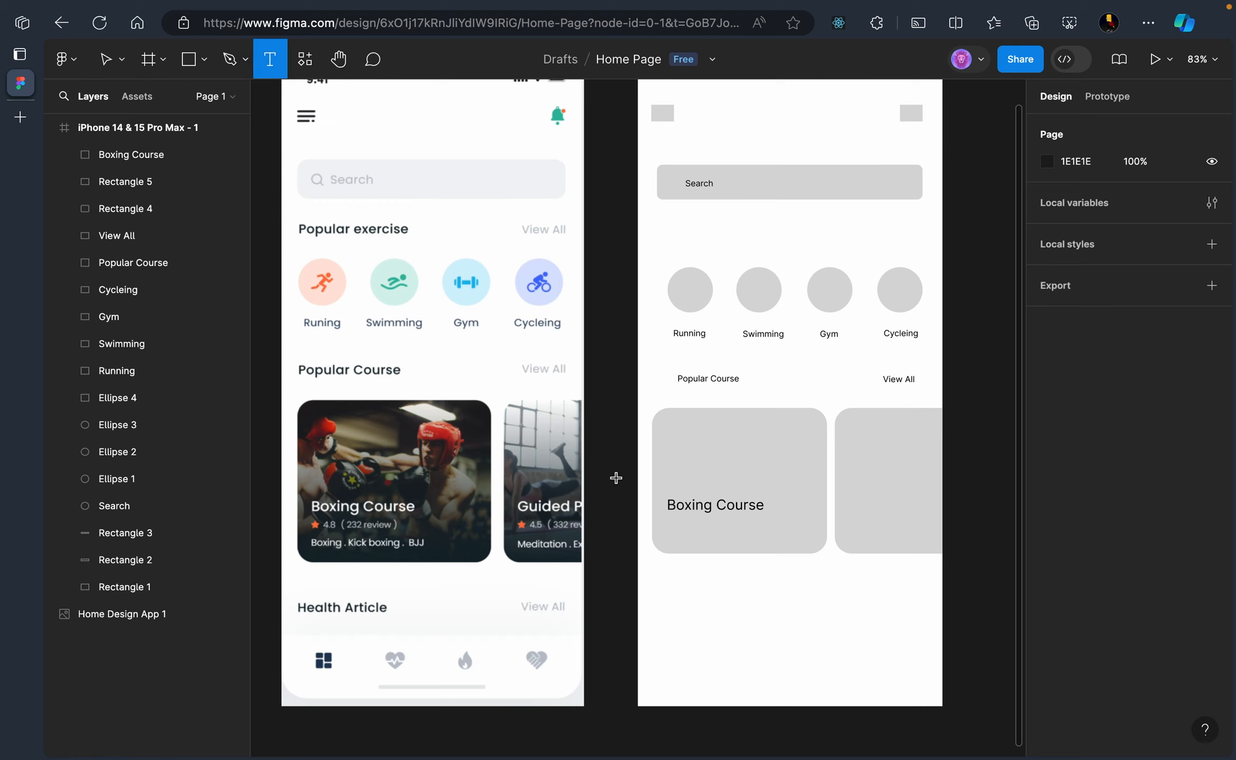
click(672, 522)
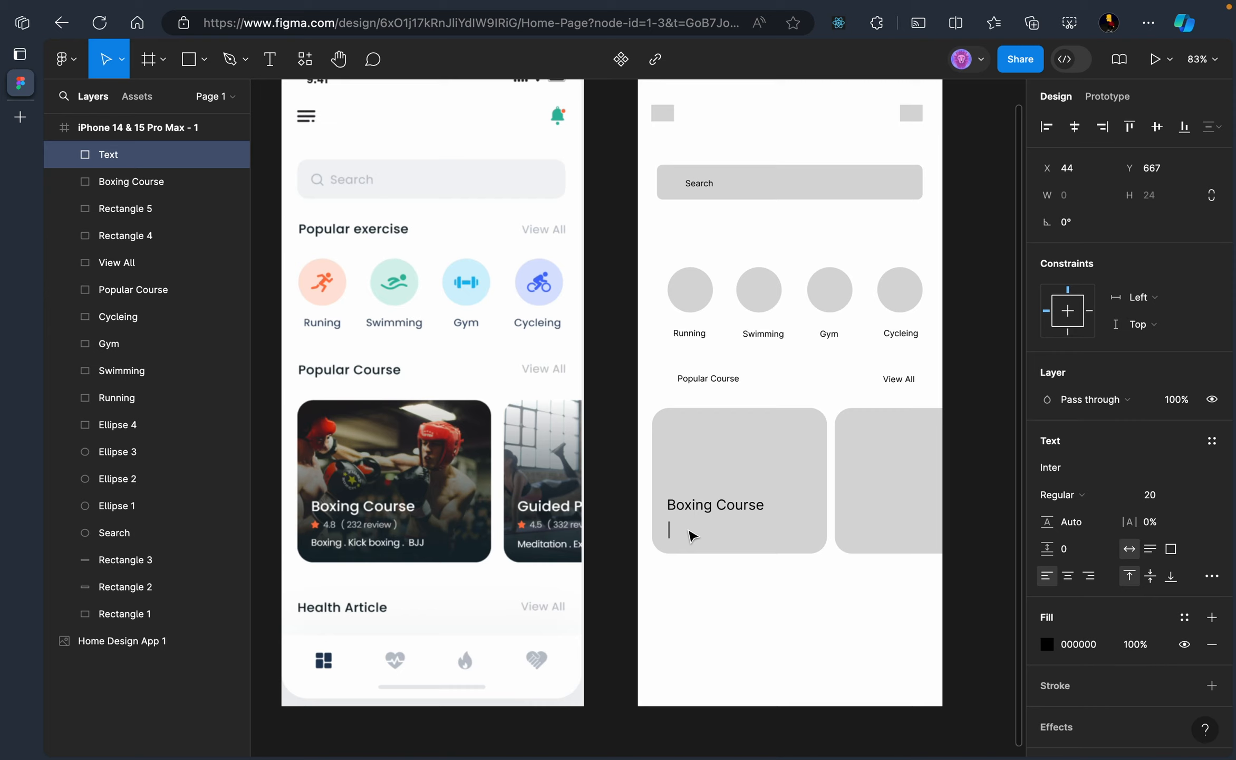
text(4.3)
key(BackSpace)
click(1171, 498)
click(1197, 496)
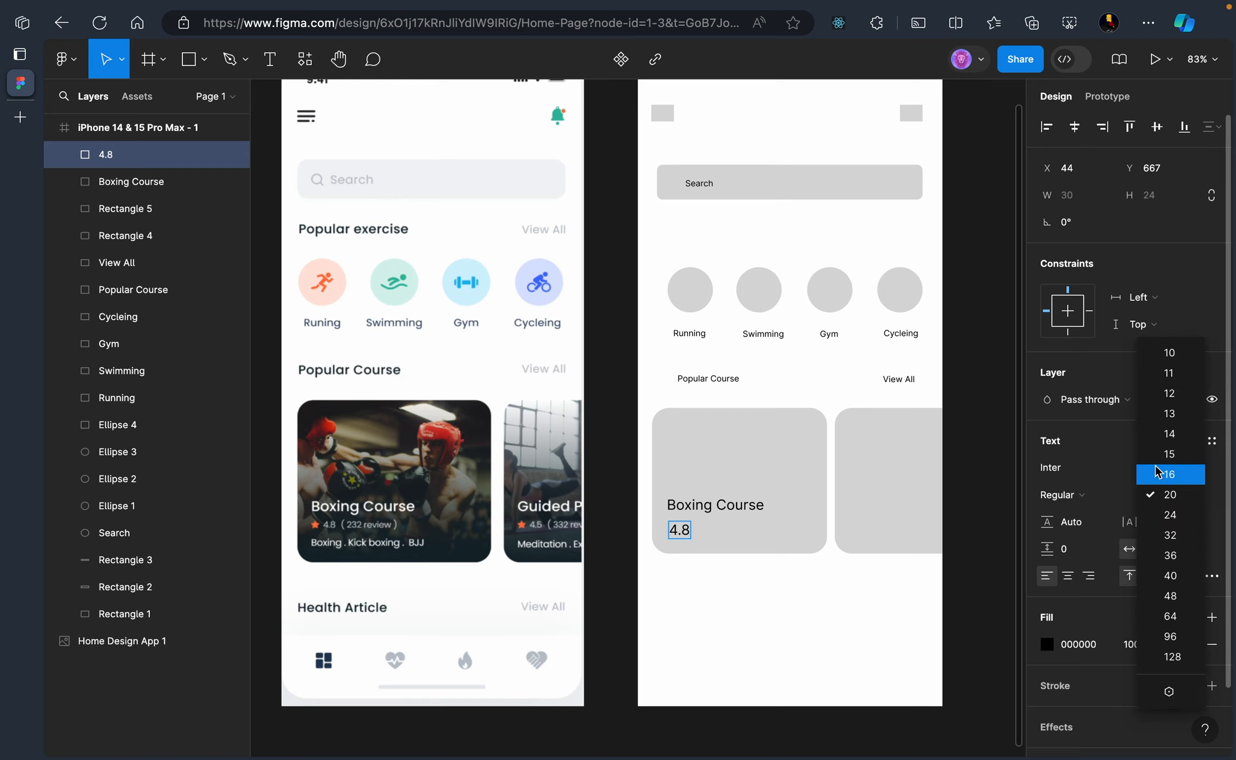
click(1166, 376)
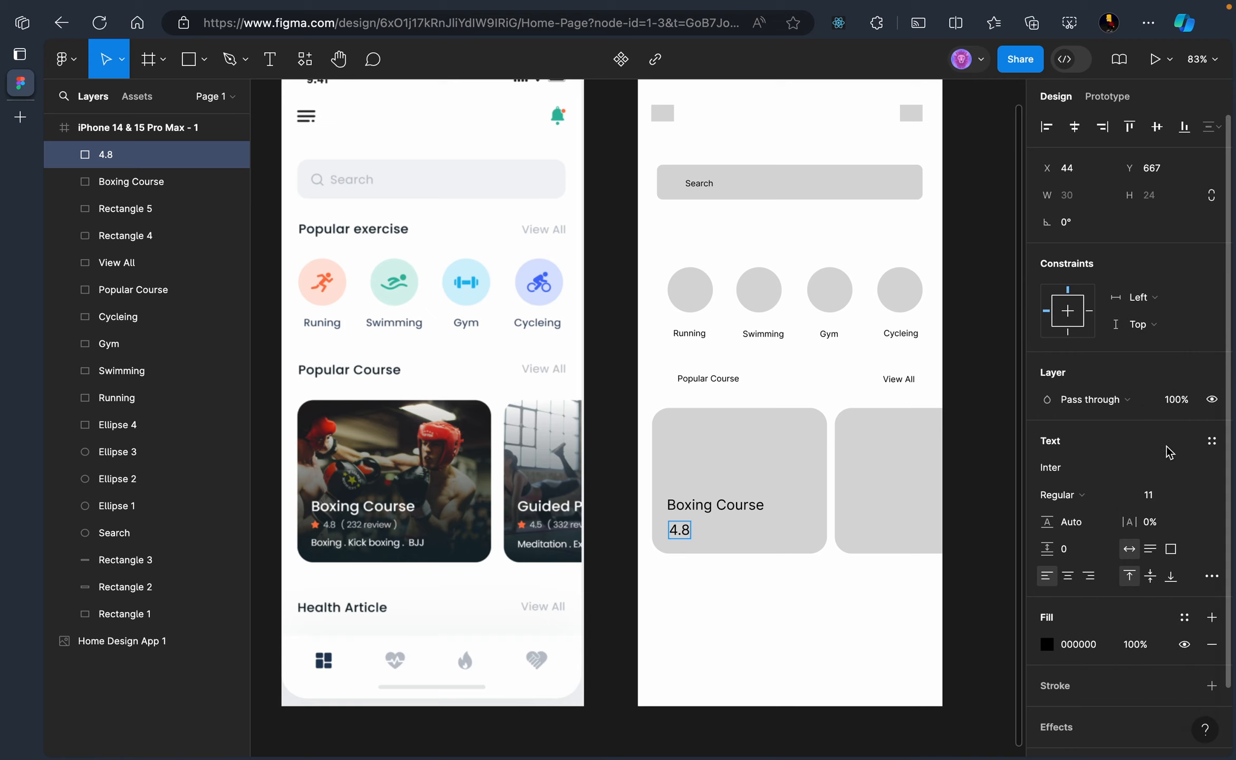
key(Escape)
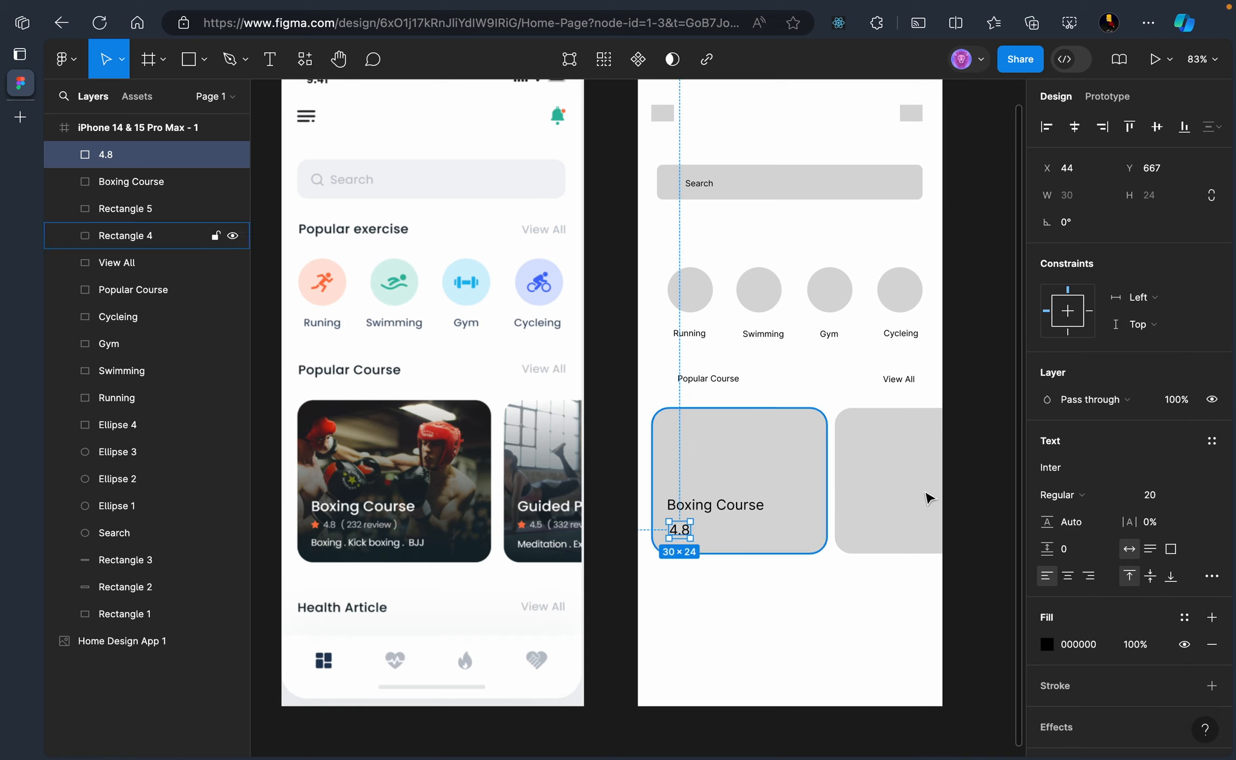
click(1196, 496)
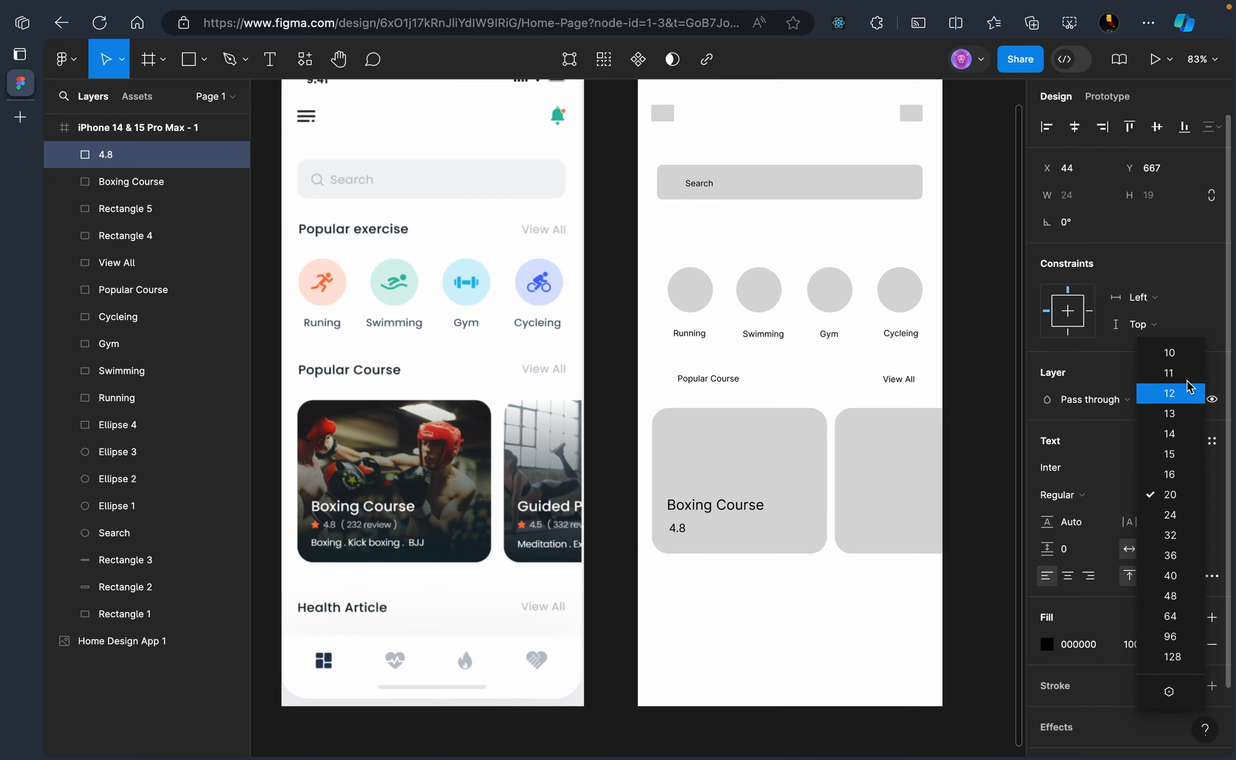
click(1175, 394)
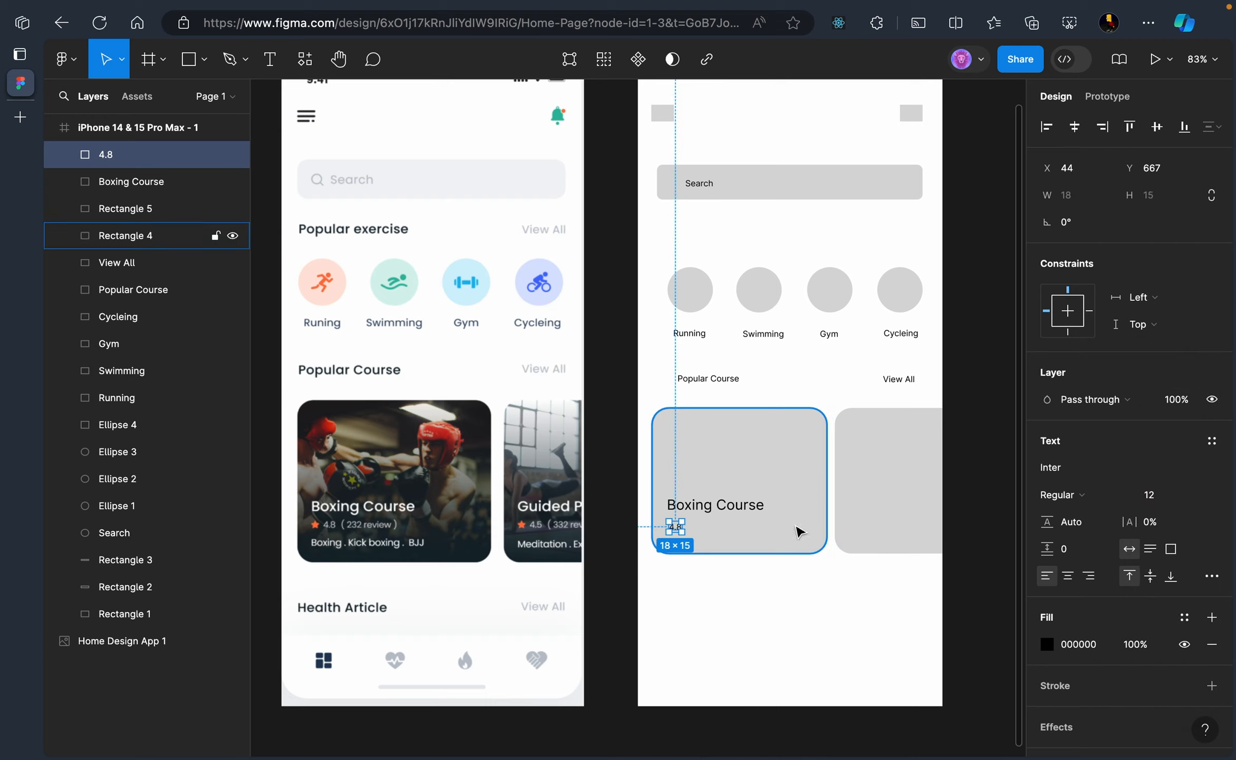
click(728, 601)
Extend the rating to '4.8 ( 232 review )' and nudge it into place
click(675, 526)
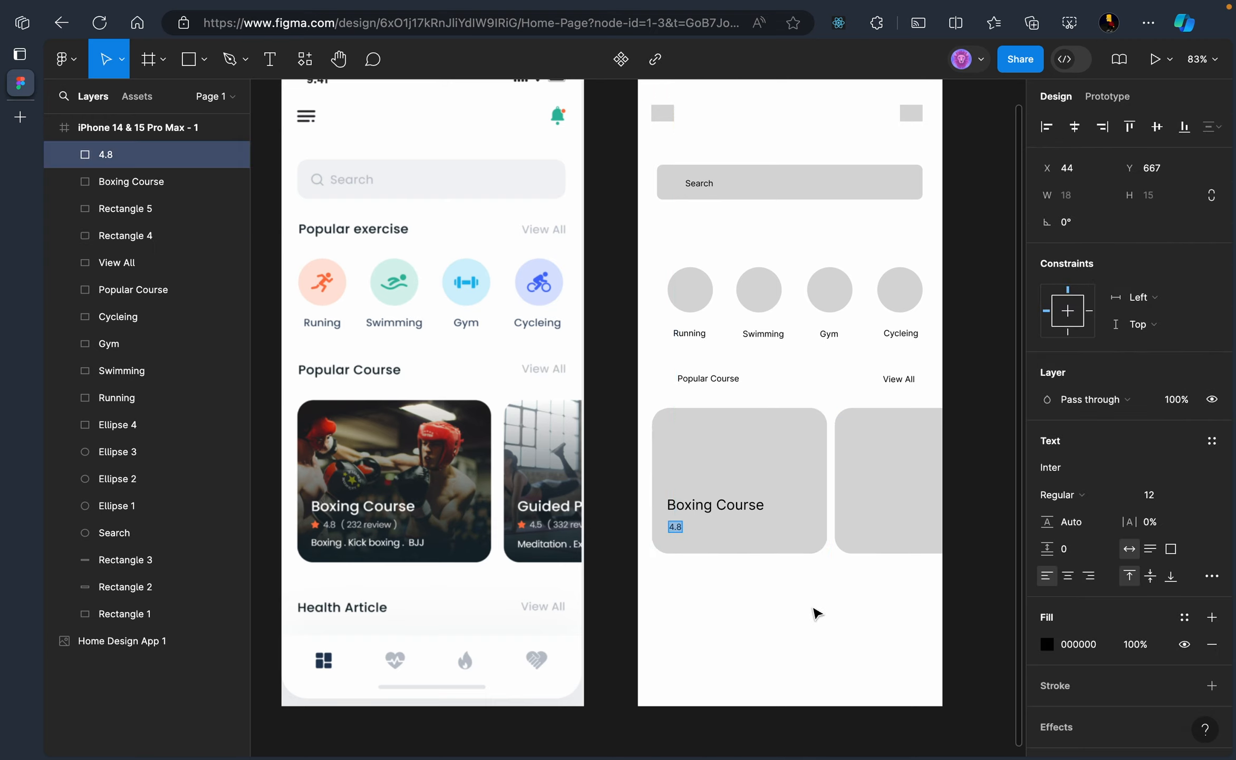
key(Right)
text((232 review )
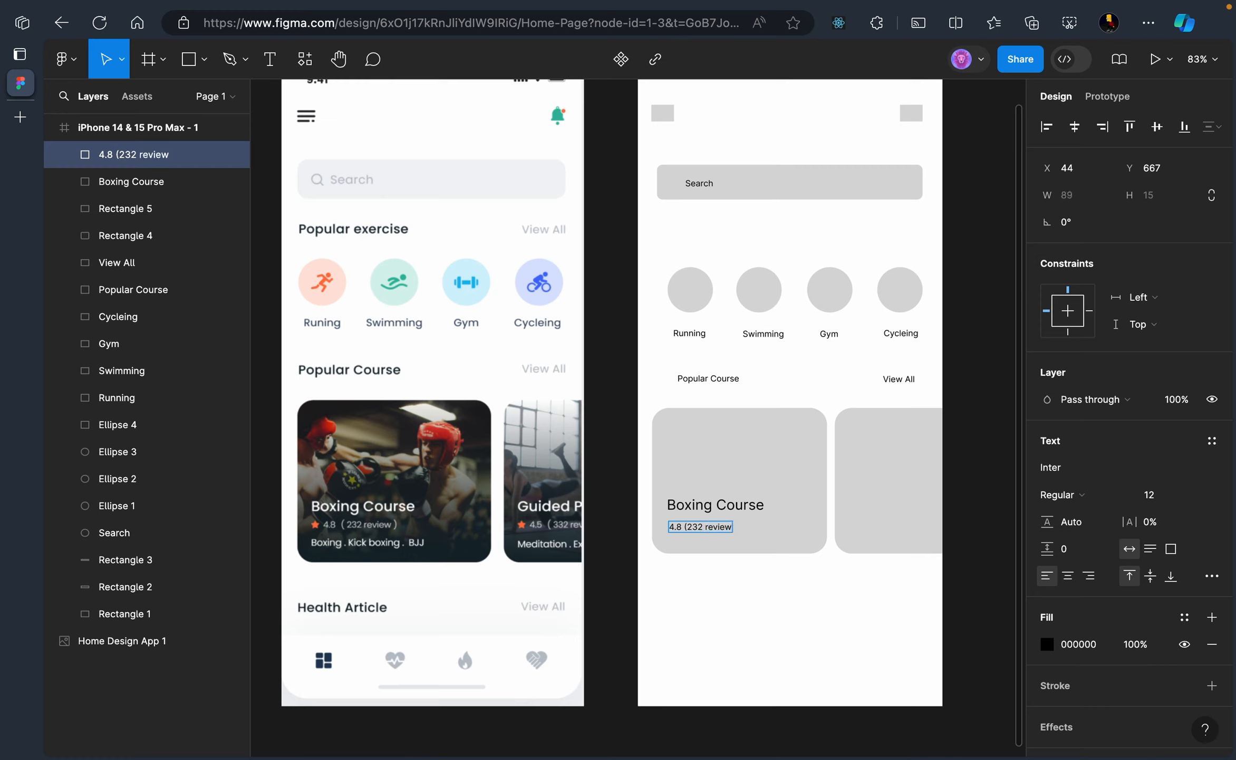
text())
key(Left)
key(Escape)
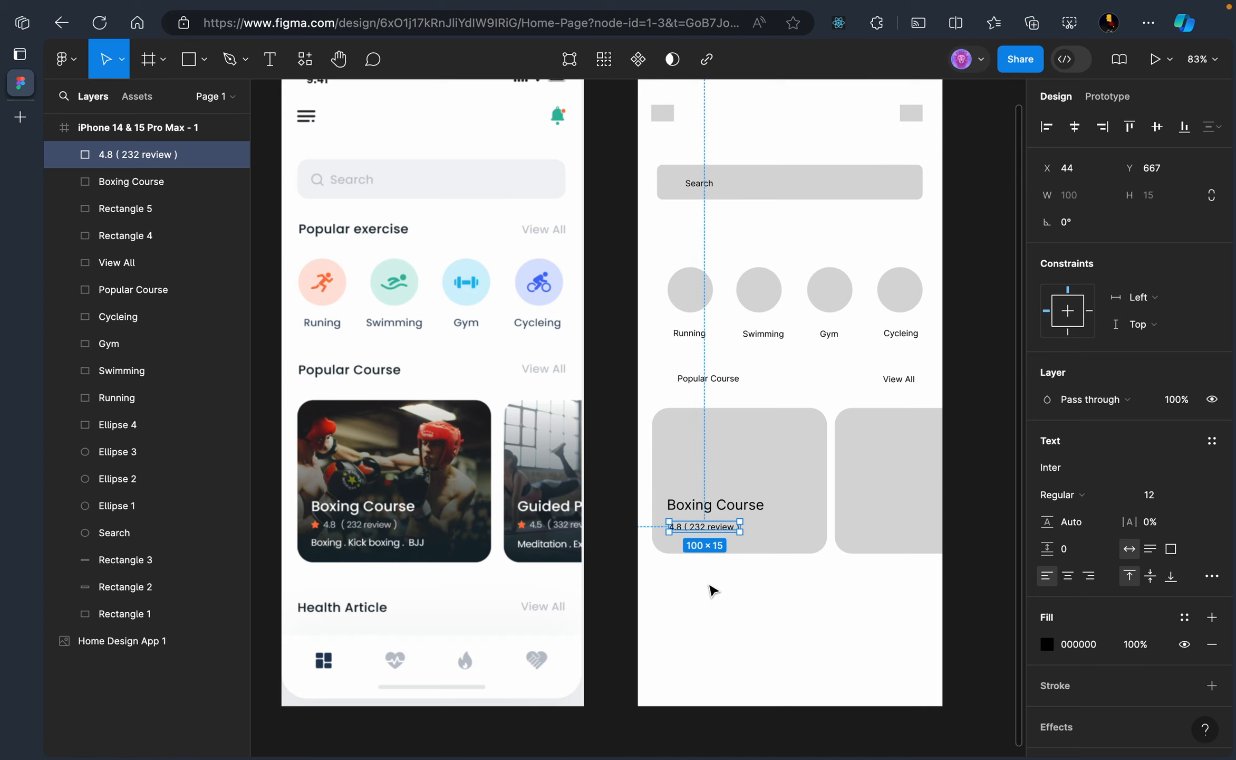
click(713, 590)
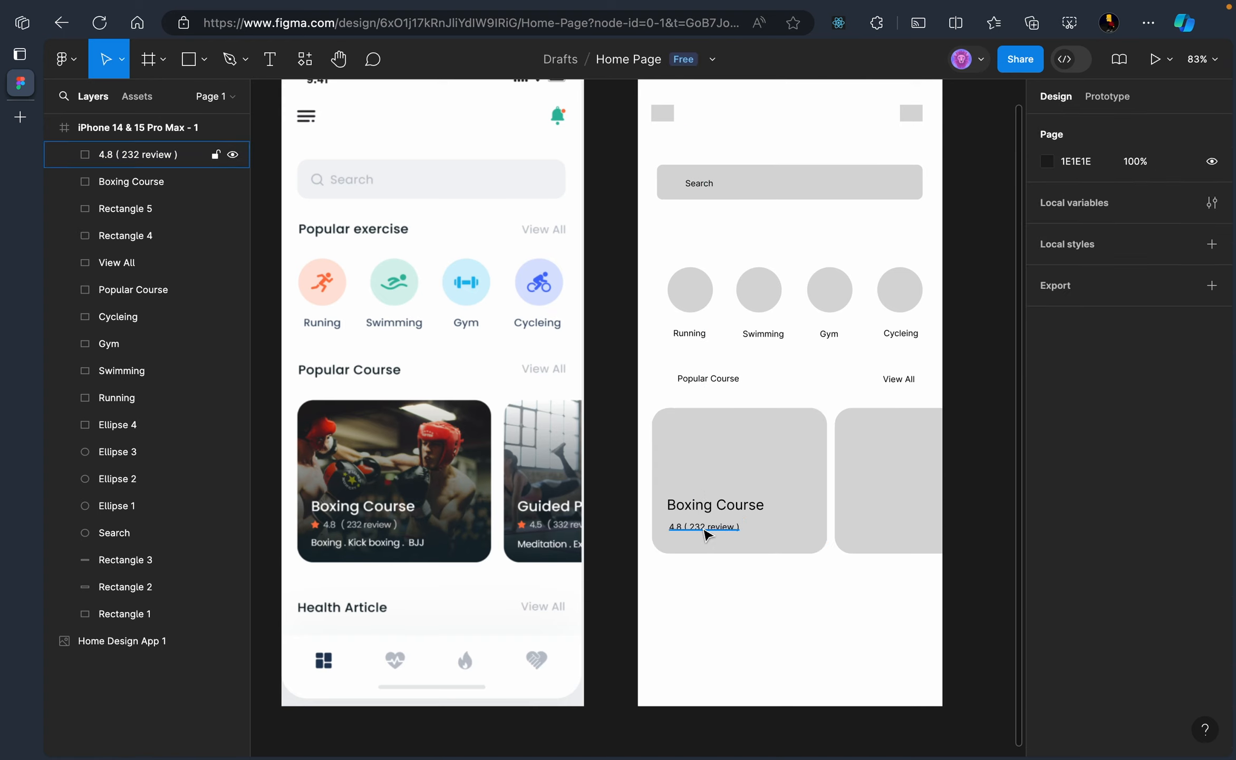
click(707, 527)
drag(707, 527, 705, 526)
click(704, 579)
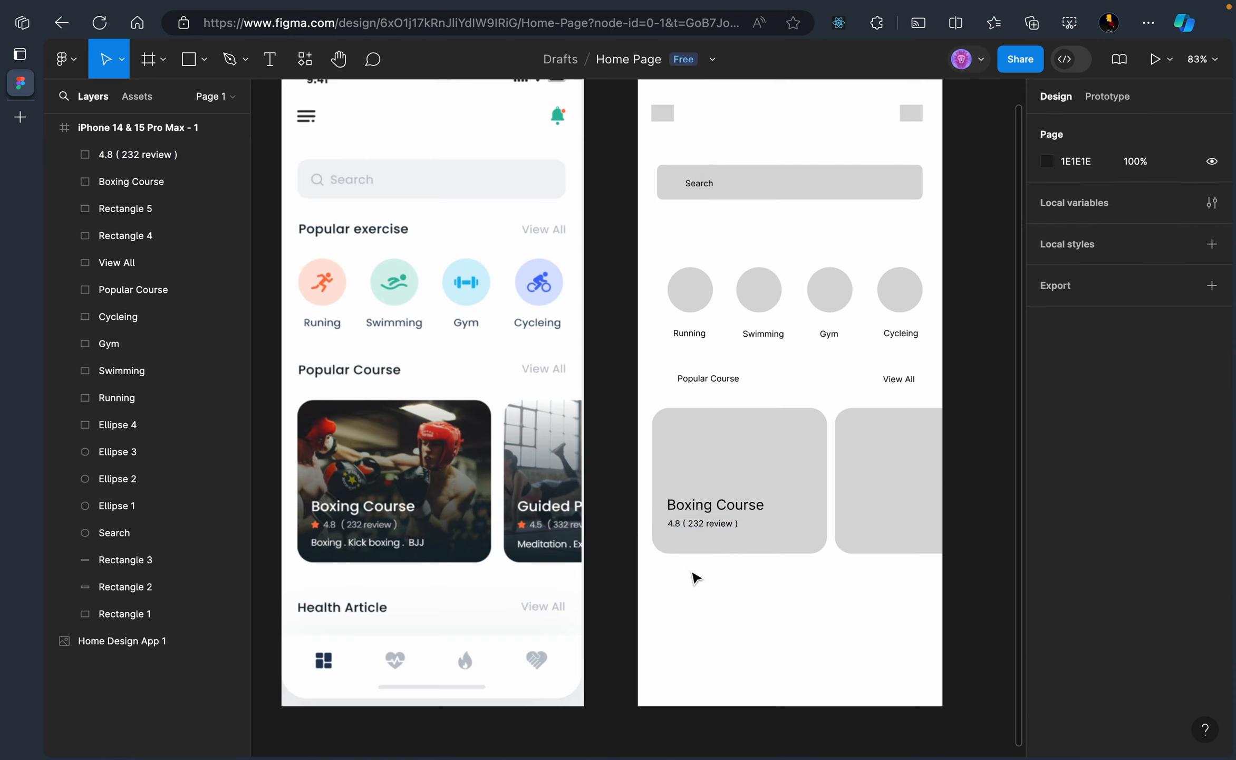
Duplicate the title below the rating and retype it as 'Boxing .Kick Boxing. BJJ'
click(709, 505)
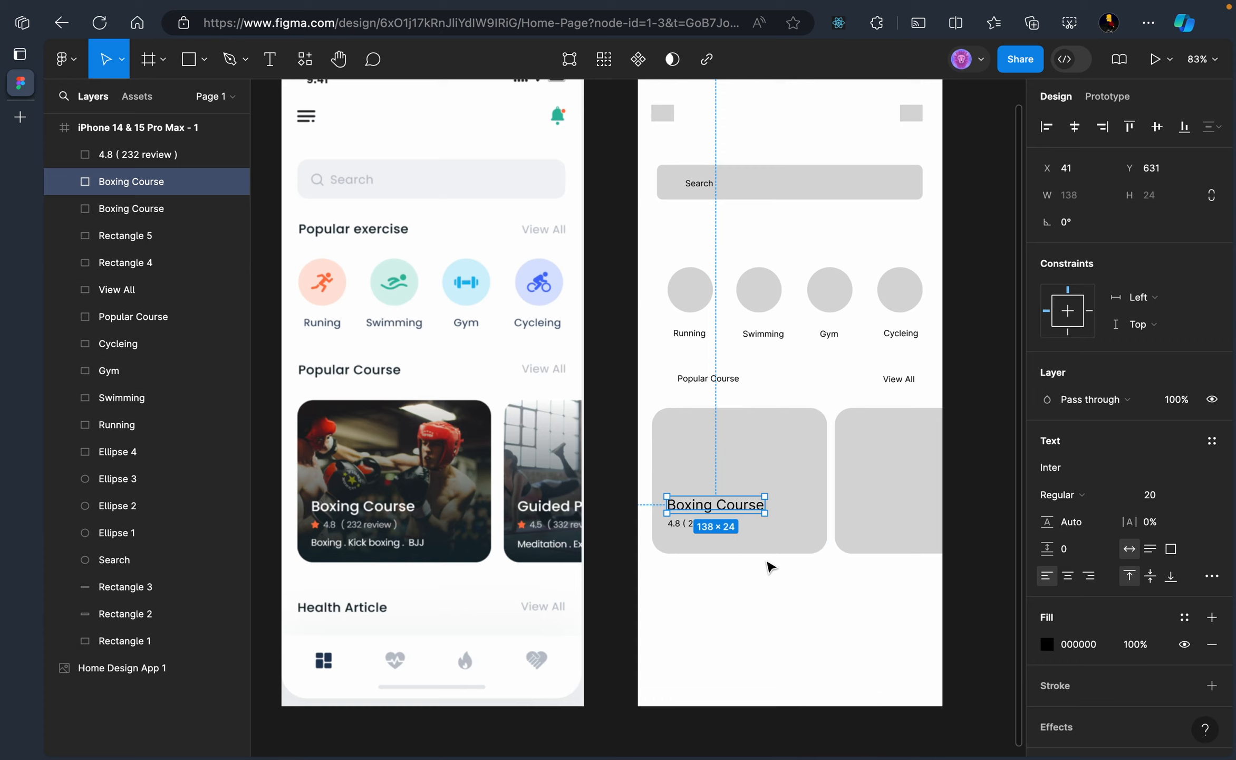
drag(731, 504, 731, 539)
double_click(733, 541)
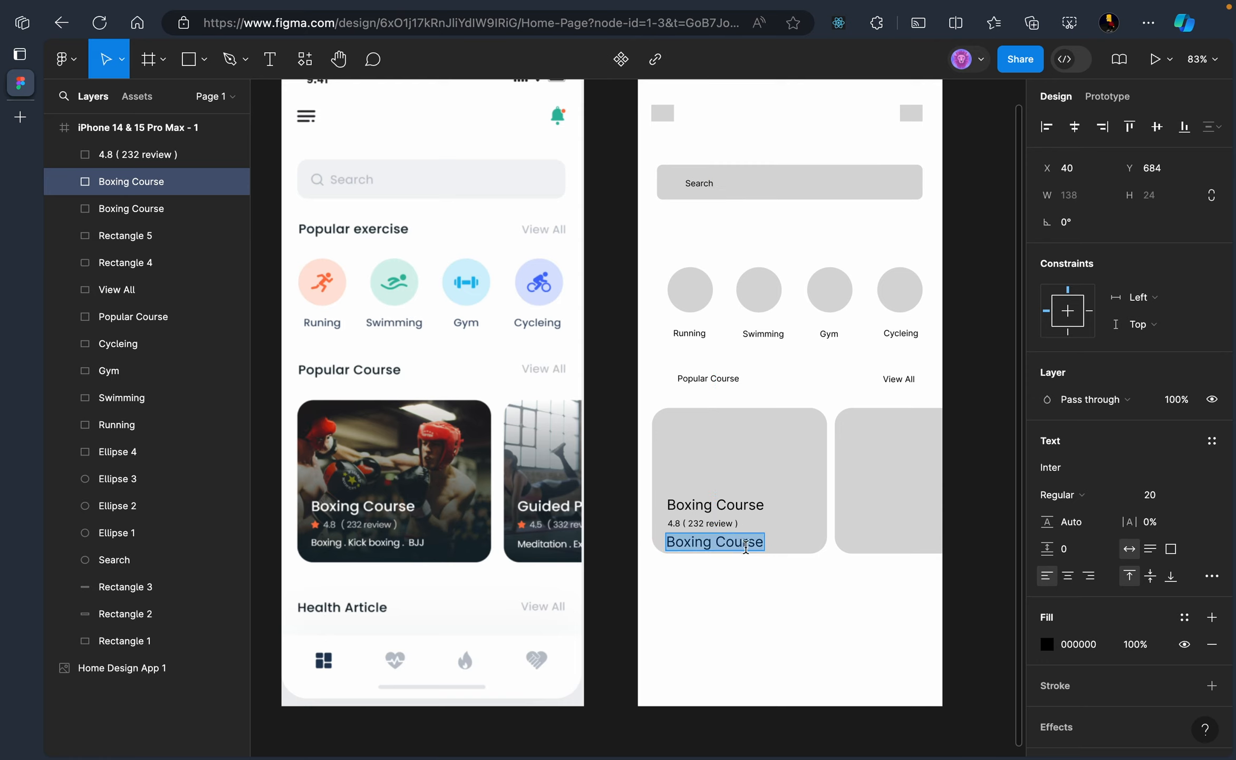
double_click(737, 543)
text(.Ki)
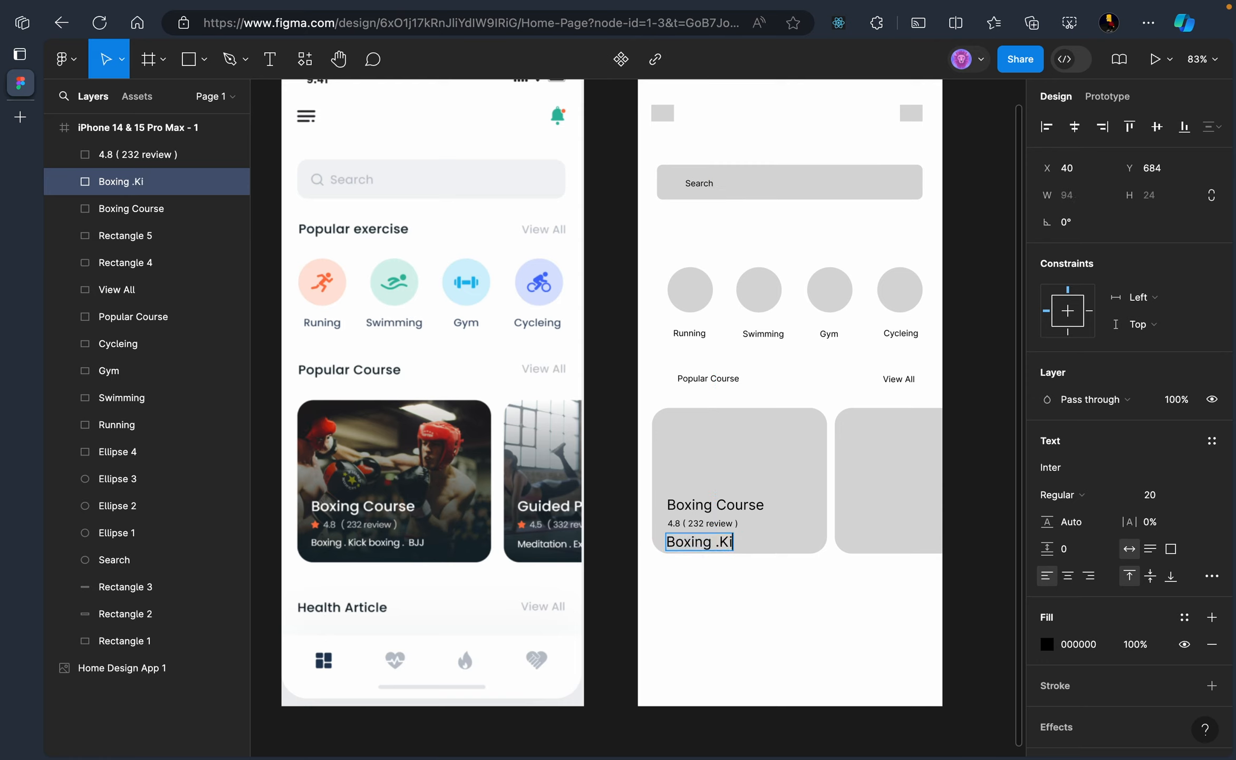
text(ck.)
key(BackSpace)
text(Boxing)
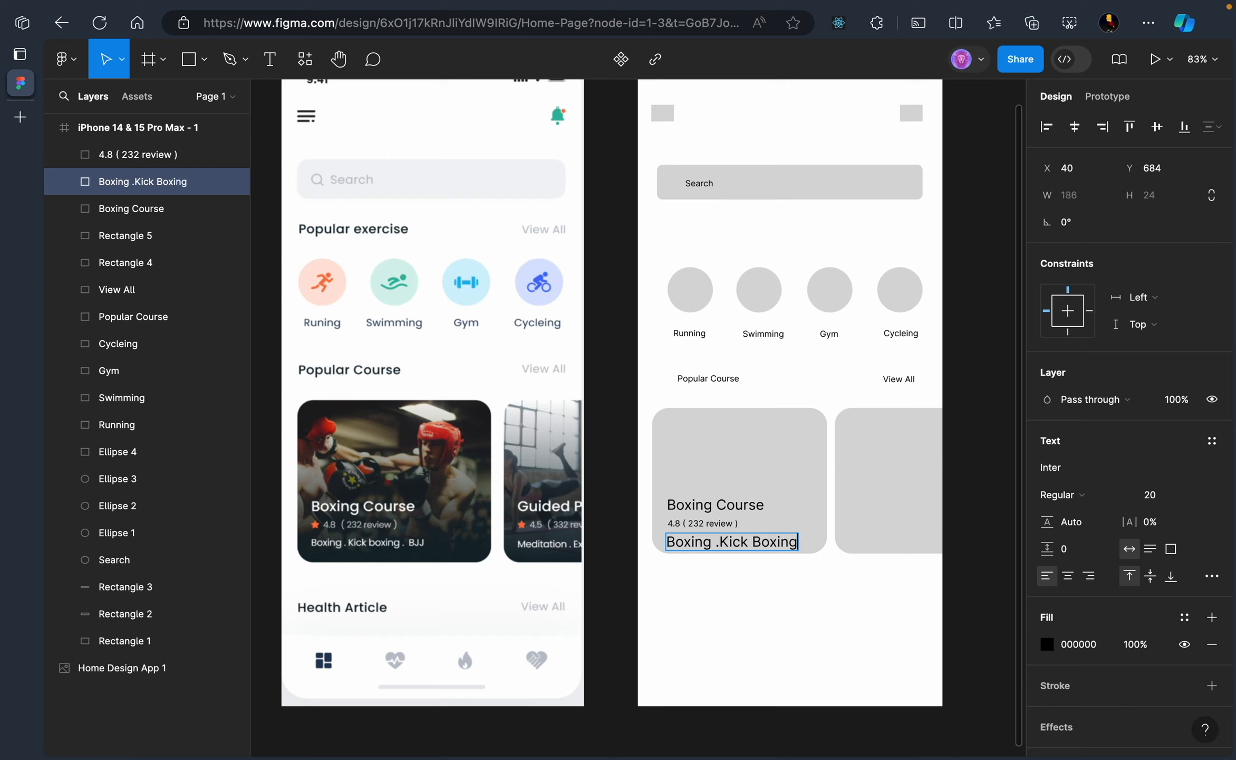
text(. BJJ)
click(834, 628)
Reduce the tags line to a smaller font size
click(792, 549)
click(1160, 494)
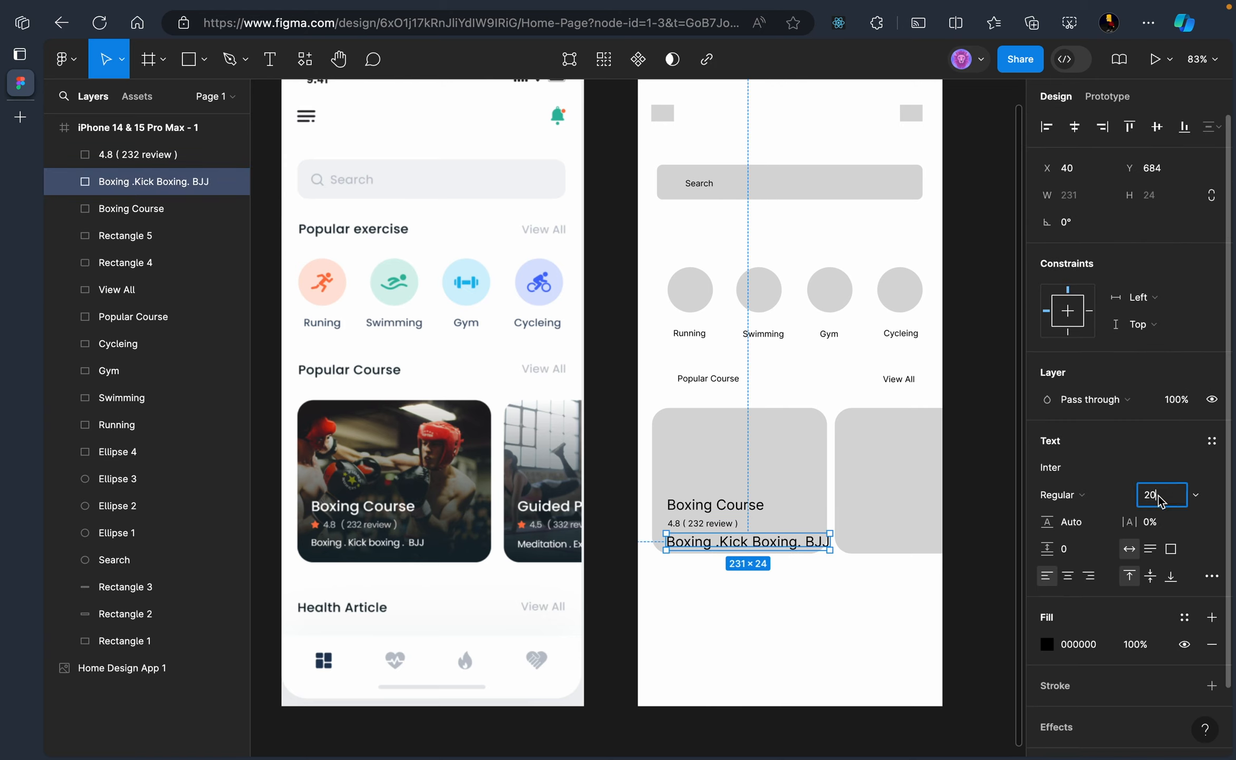
click(1195, 494)
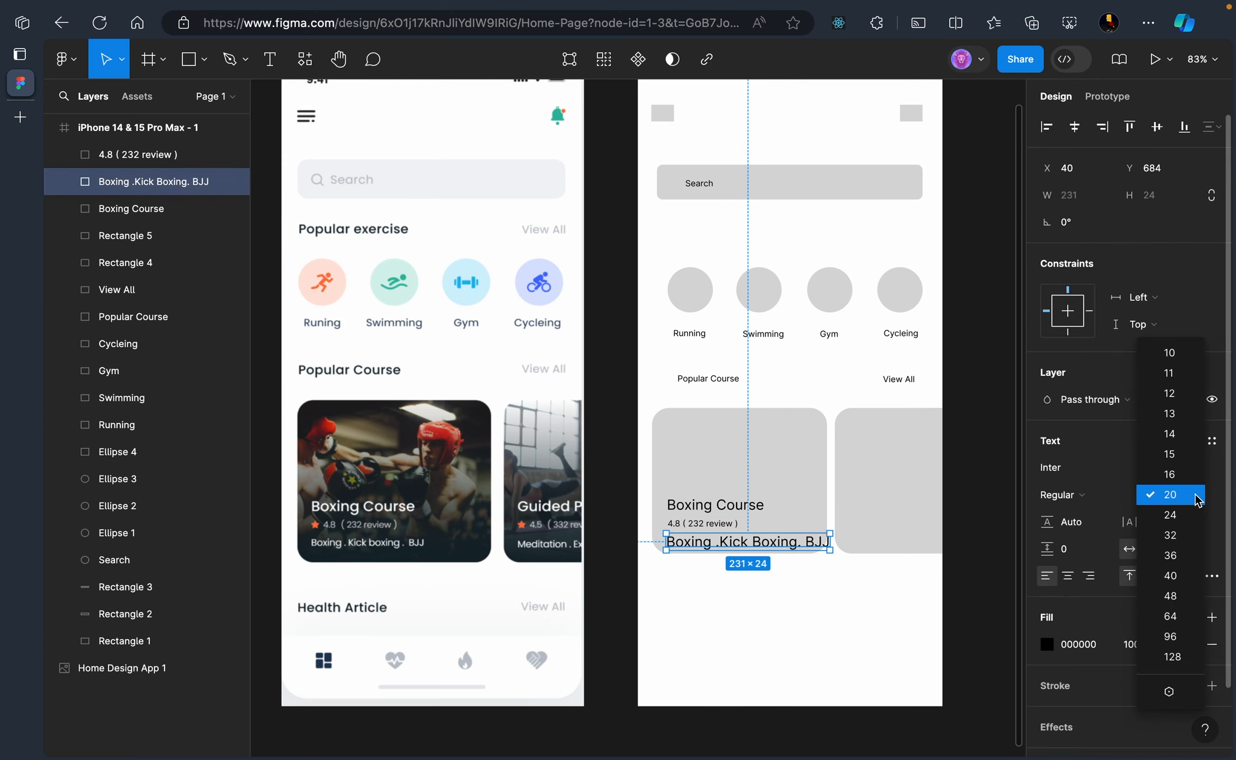
click(1184, 433)
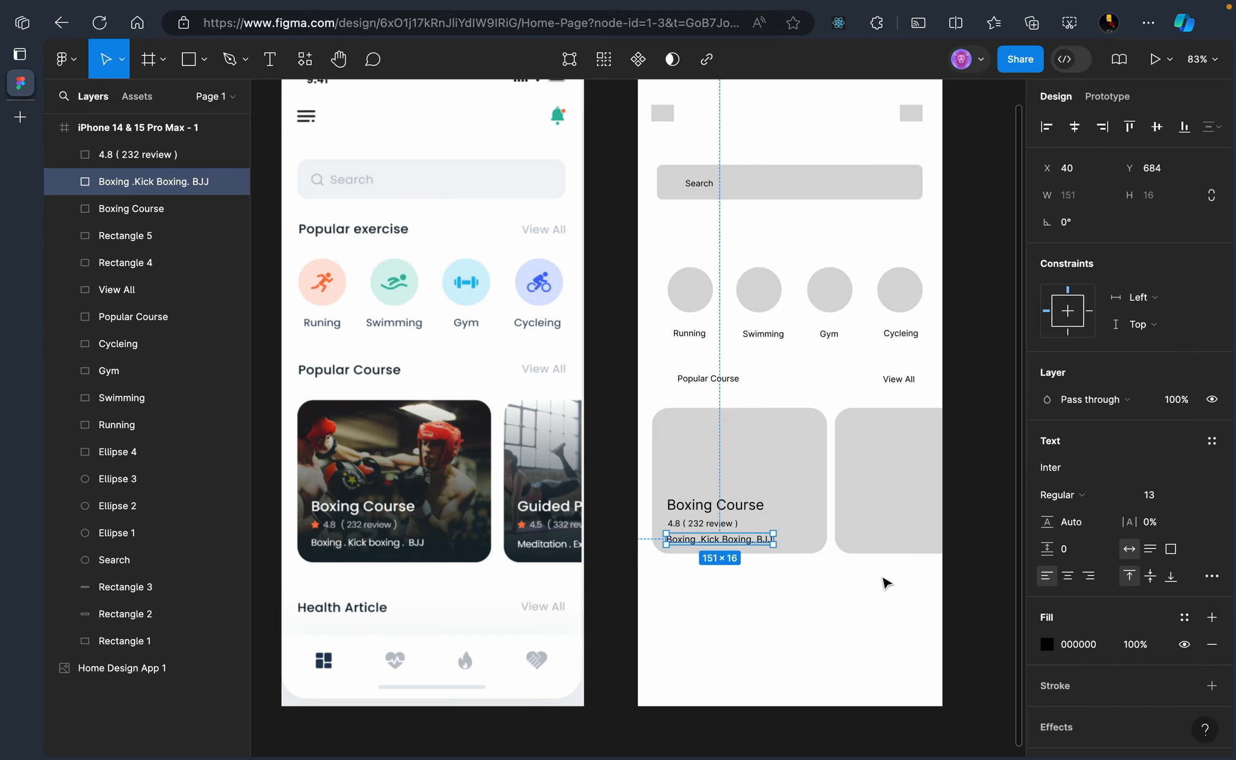
click(817, 597)
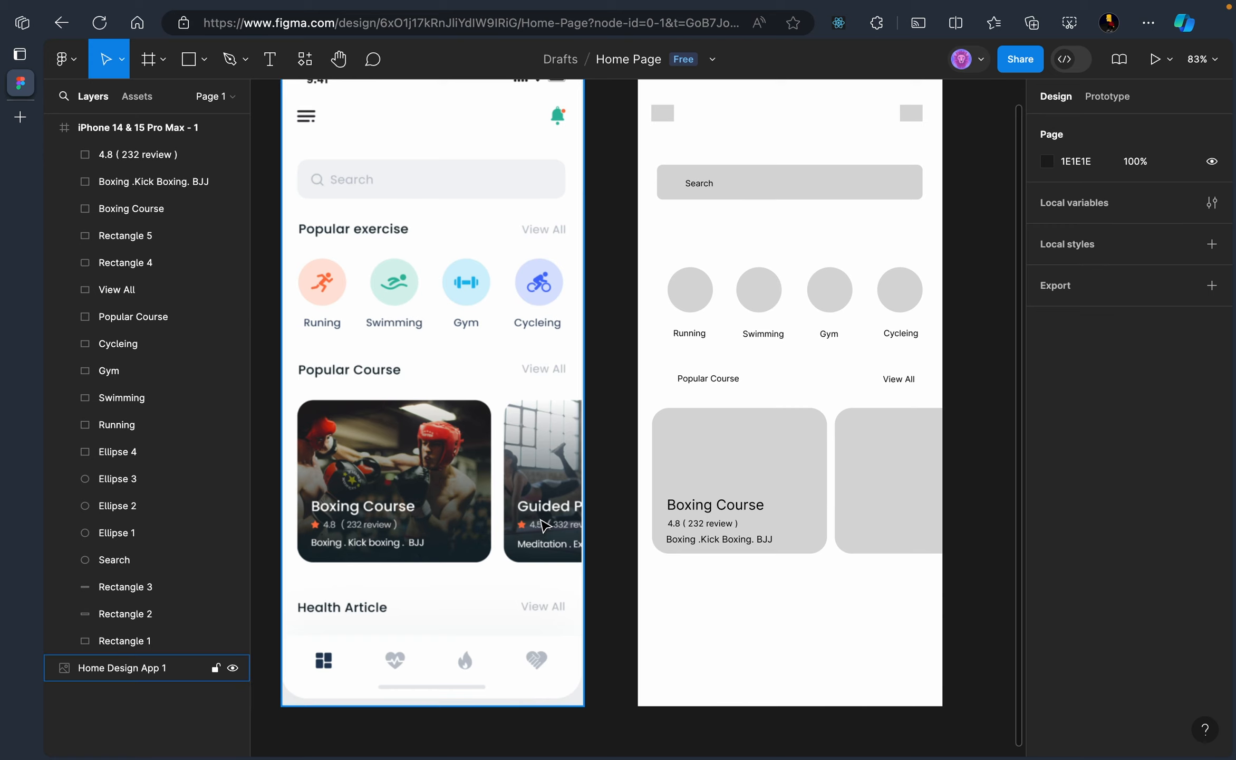
Undo an accidental card move and select the title, rating and tags lines together
click(720, 486)
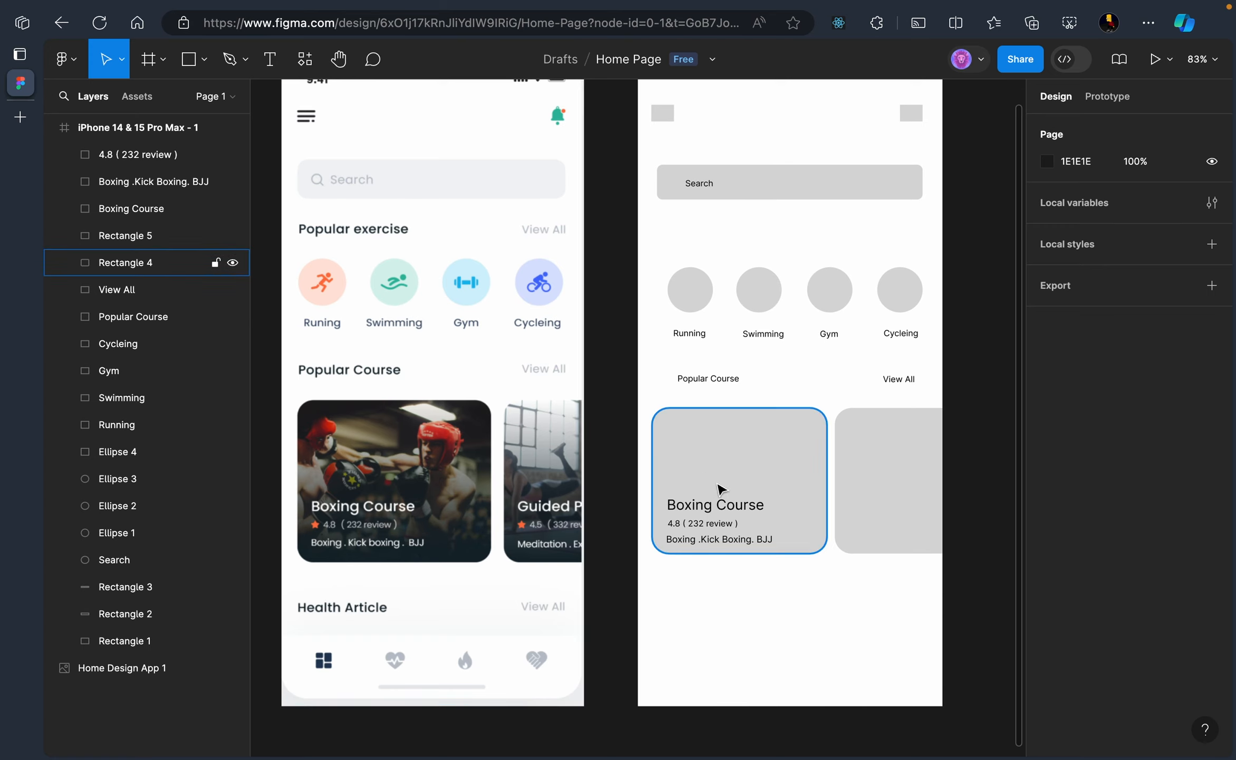
drag(696, 475, 733, 537)
key(super+z)
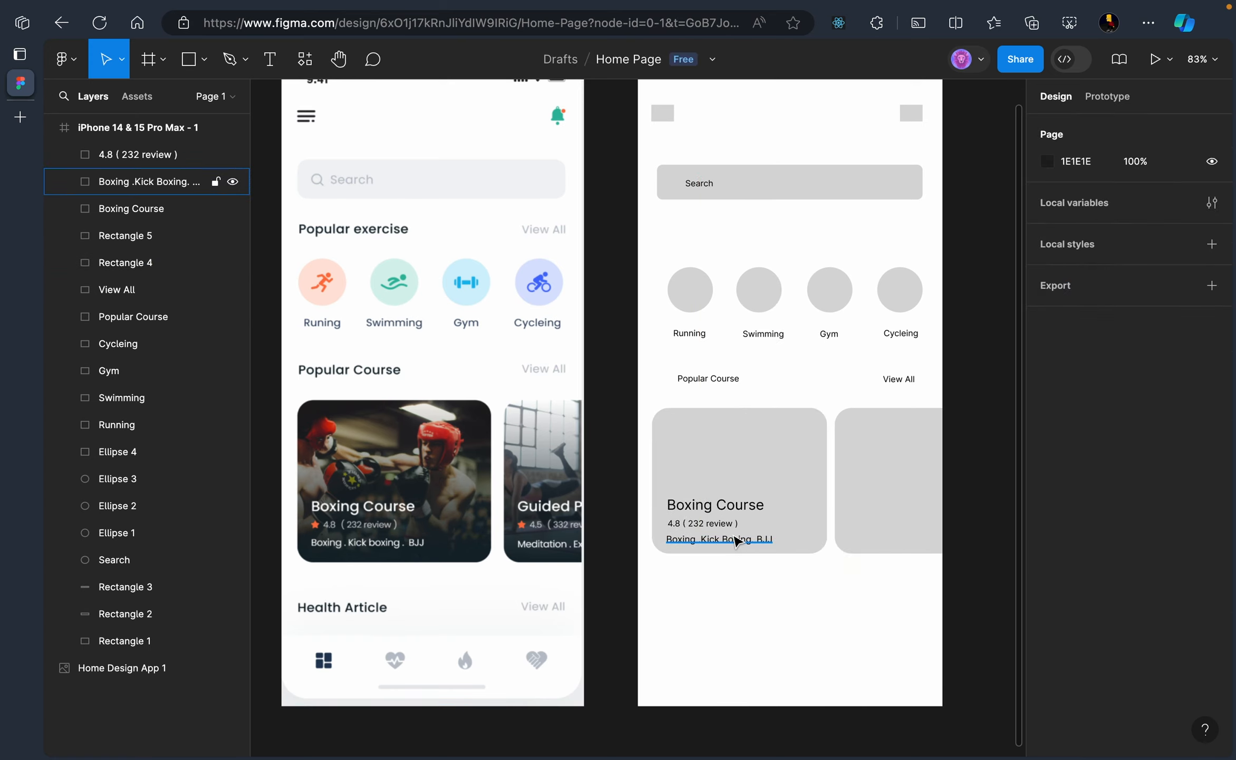
click(723, 510)
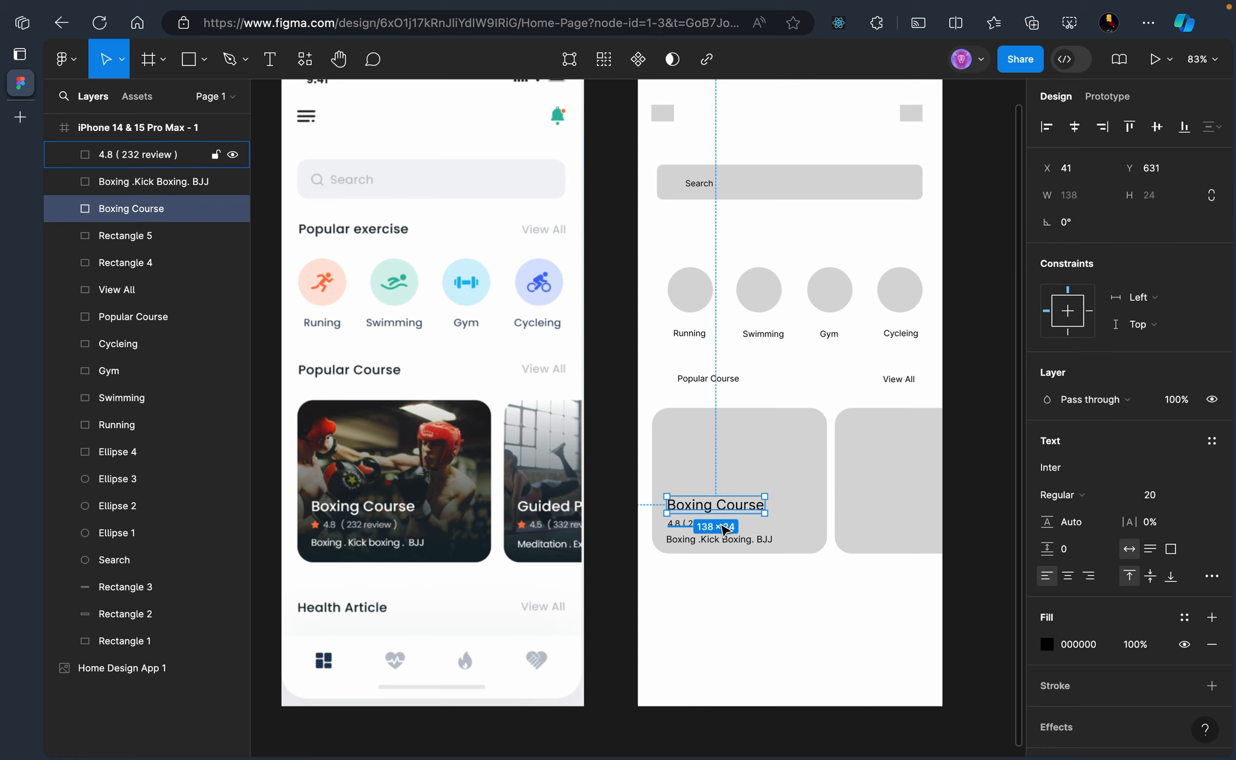
shift+click(683, 523)
shift+click(693, 546)
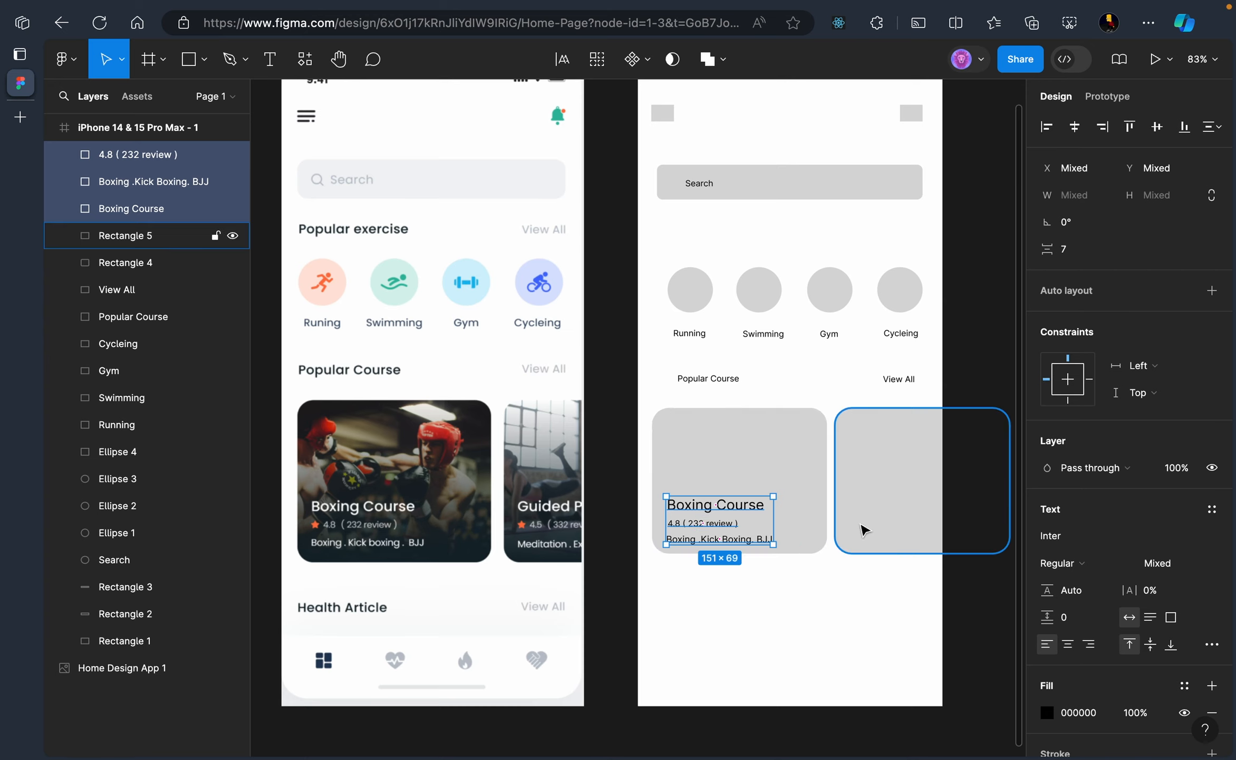
Copy the three text lines onto the second card and widen the first card to 283 px
key(ctrl+d)
drag(735, 525, 924, 525)
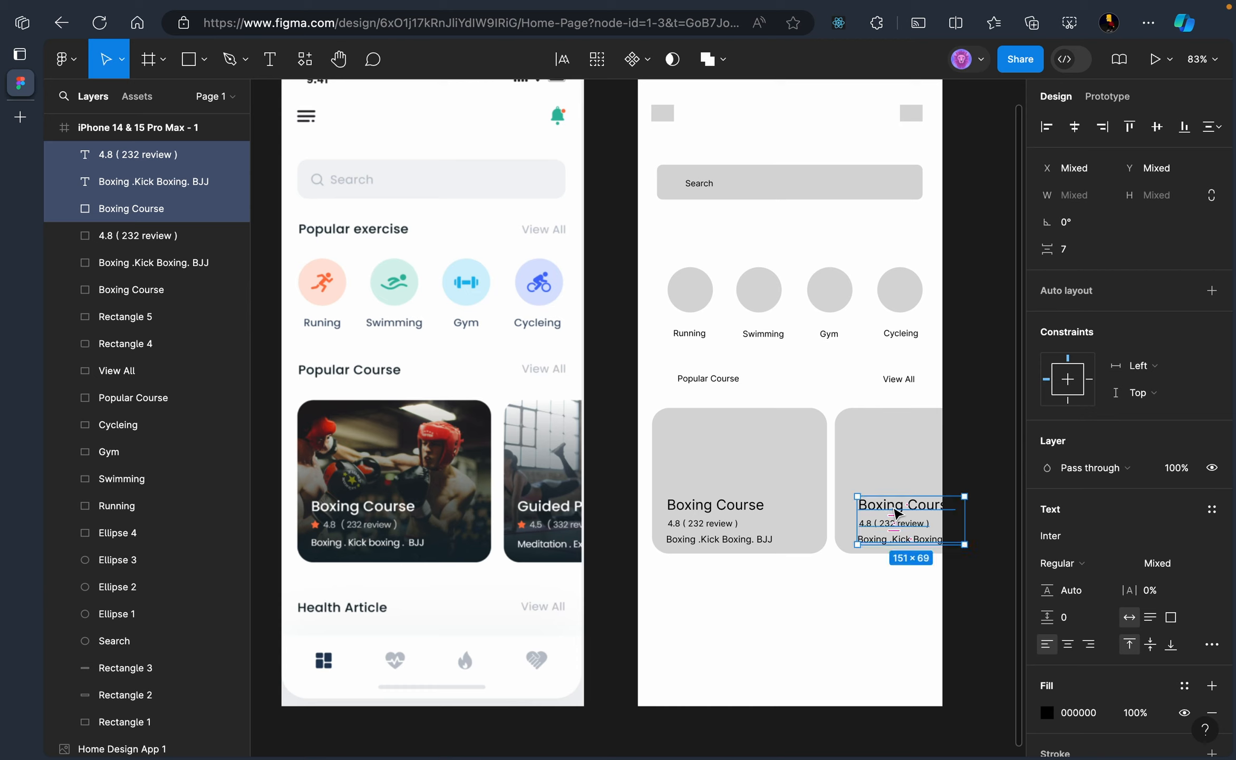
drag(907, 512, 931, 515)
mouse_move(852, 491)
mouse_down()
mouse_move(888, 494)
mouse_move(825, 479)
mouse_move(850, 482)
mouse_up()
click(817, 483)
click(869, 646)
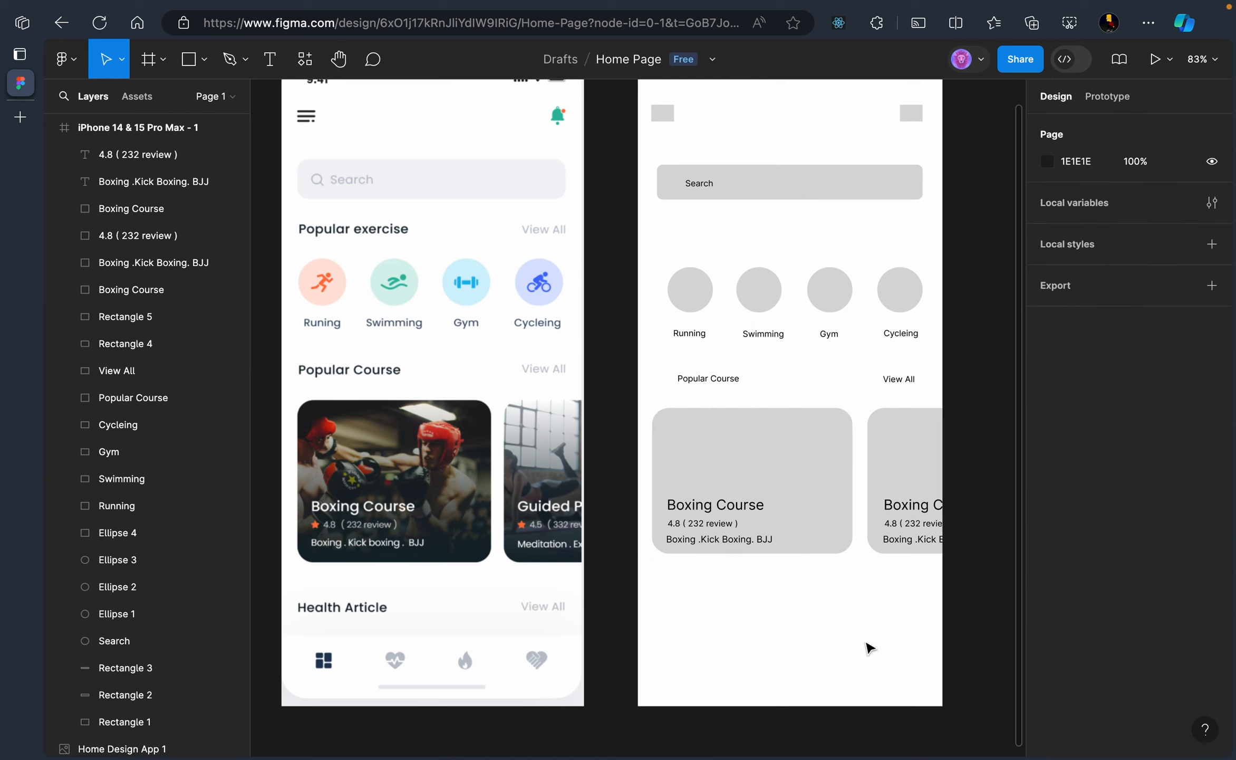
Retitle the second card 'Guided Purse'
click(905, 505)
double_click(907, 503)
click(907, 502)
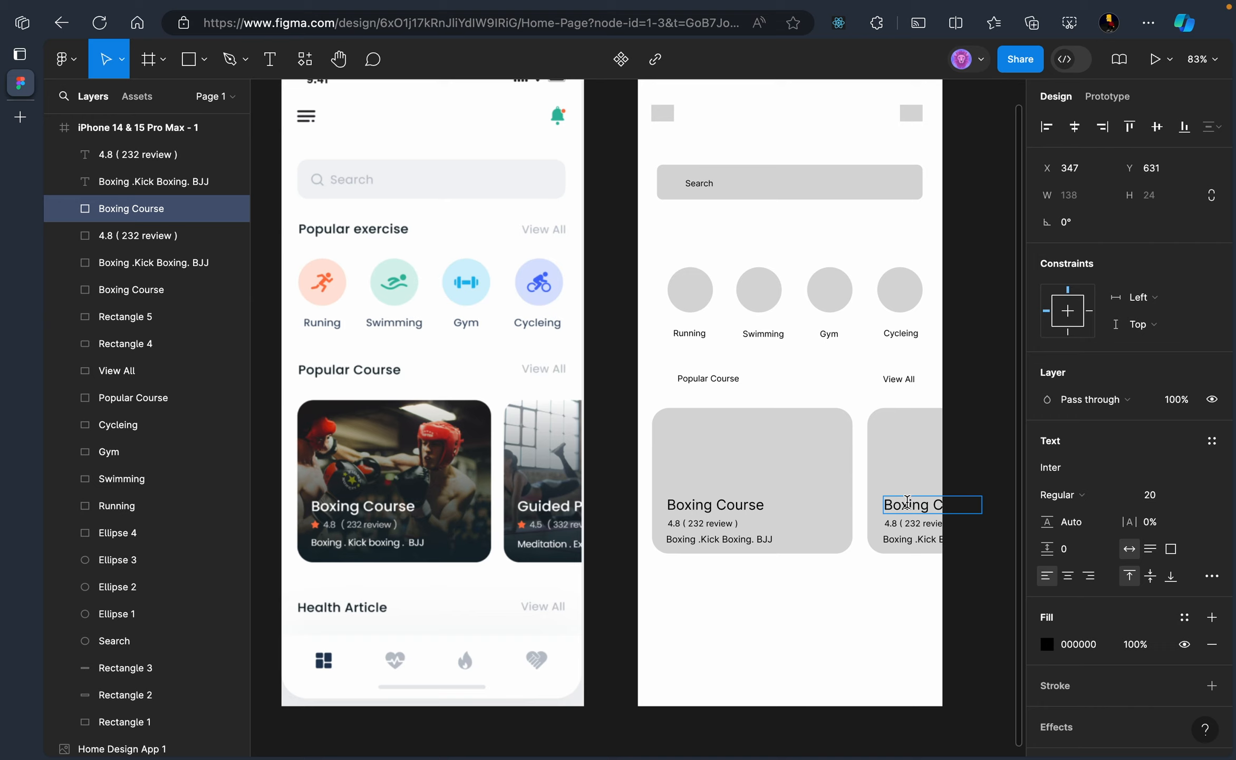
double_click(907, 502)
text(Guided)
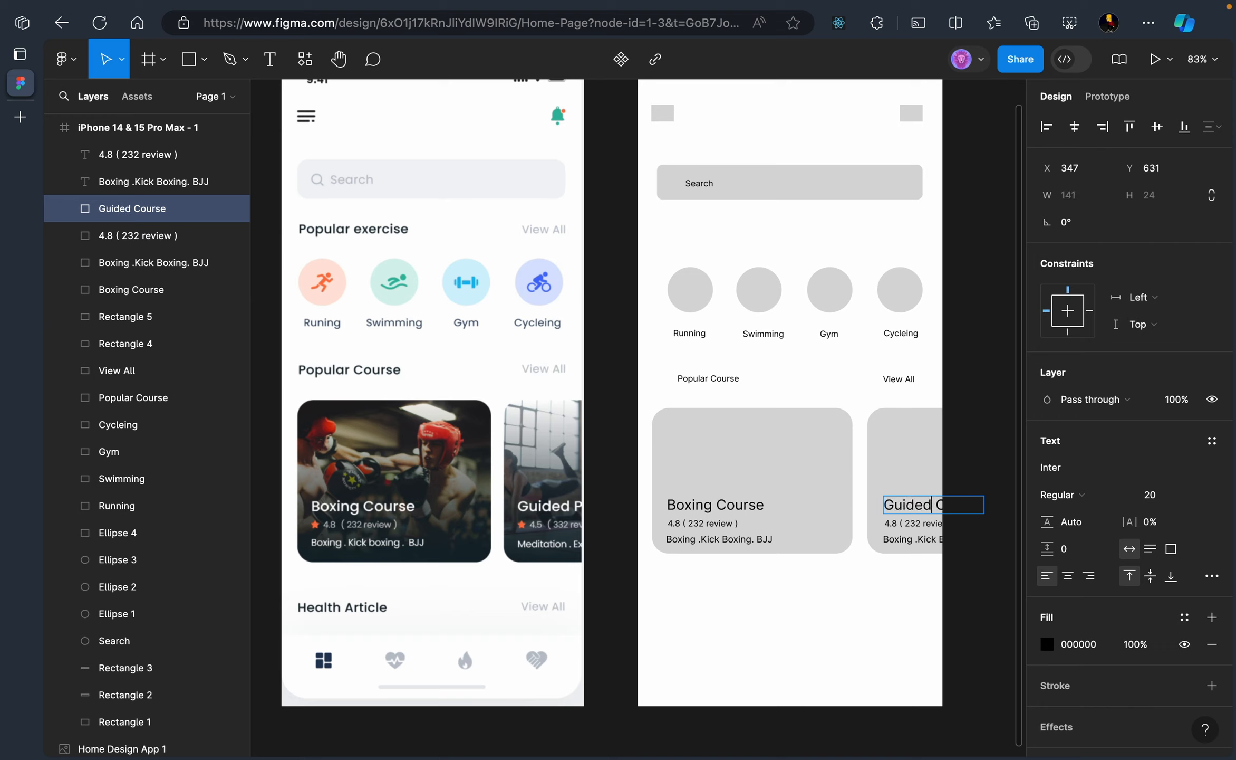
key(BackSpace)
key(BackSpace)
text(P)
Change the second card's tags line to 'Meditation .Exck Boxing. BJJ'
double_click(899, 544)
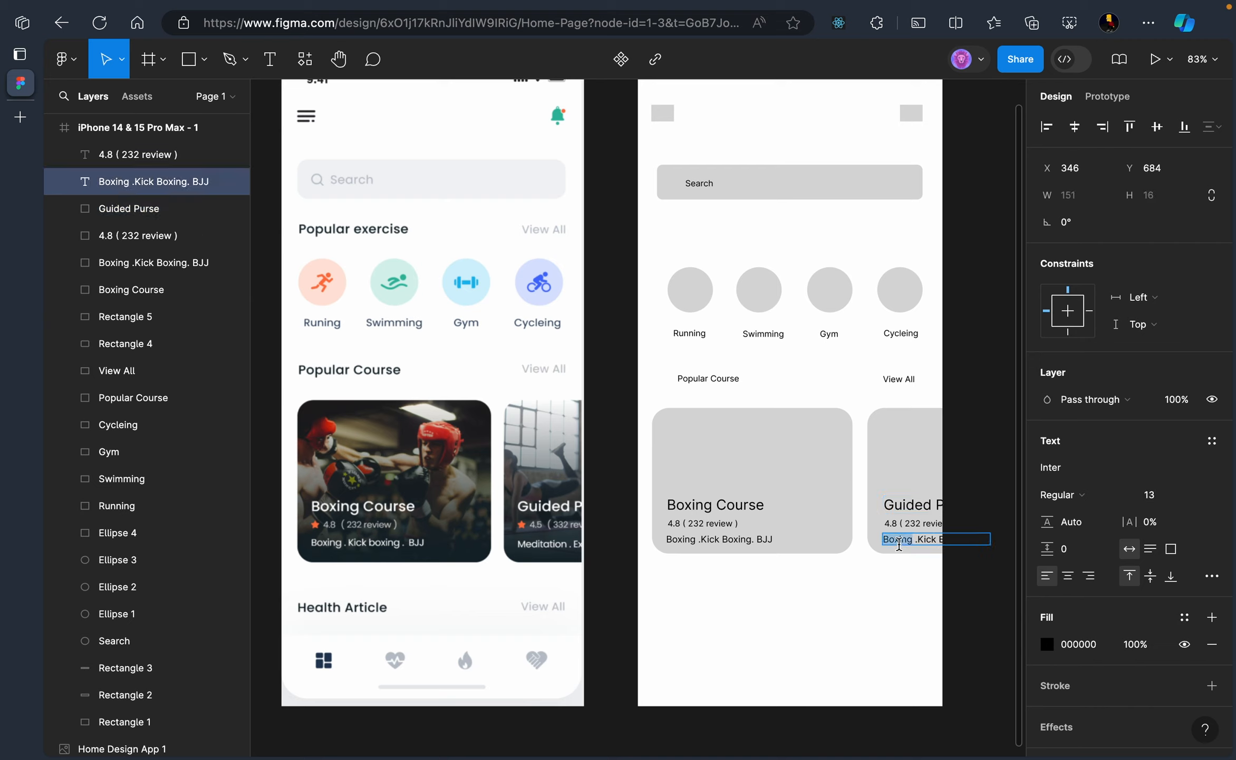
text(Medit)
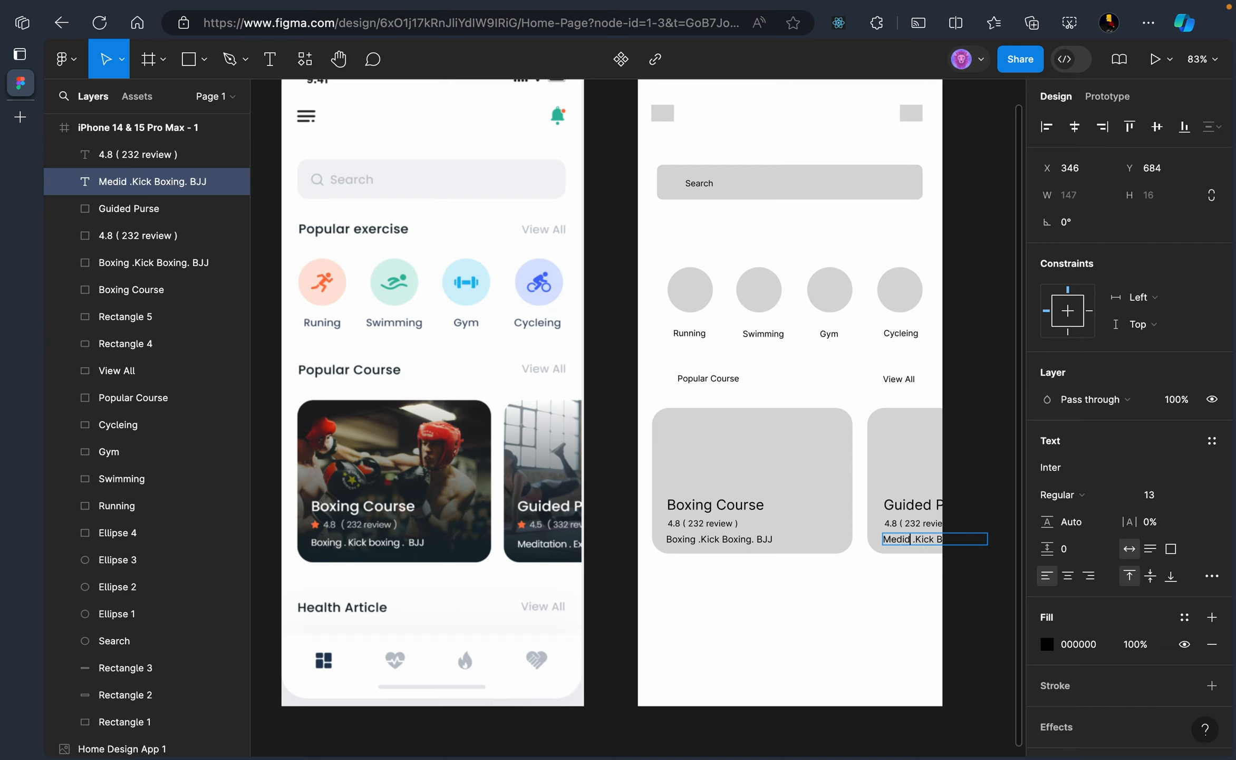
text(ation)
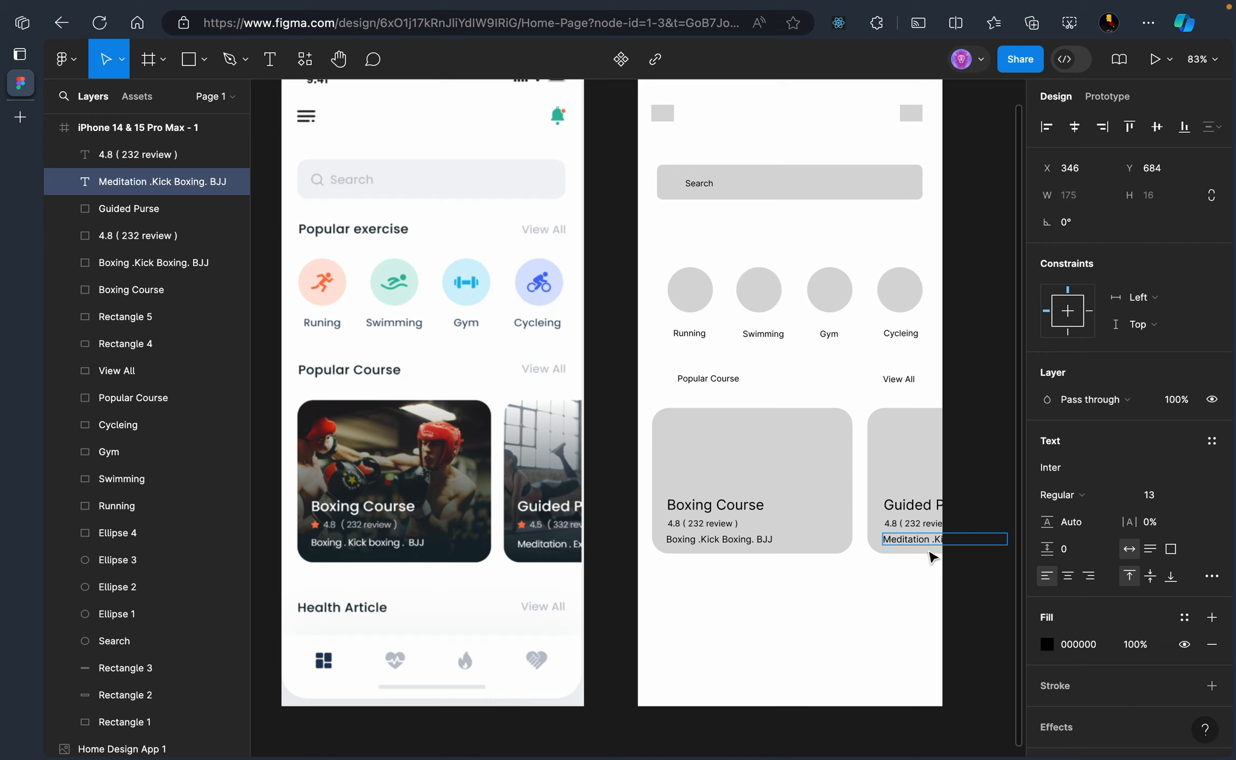
key(BackSpace)
key(BackSpace)
text(Ex)
key(Escape)
click(899, 654)
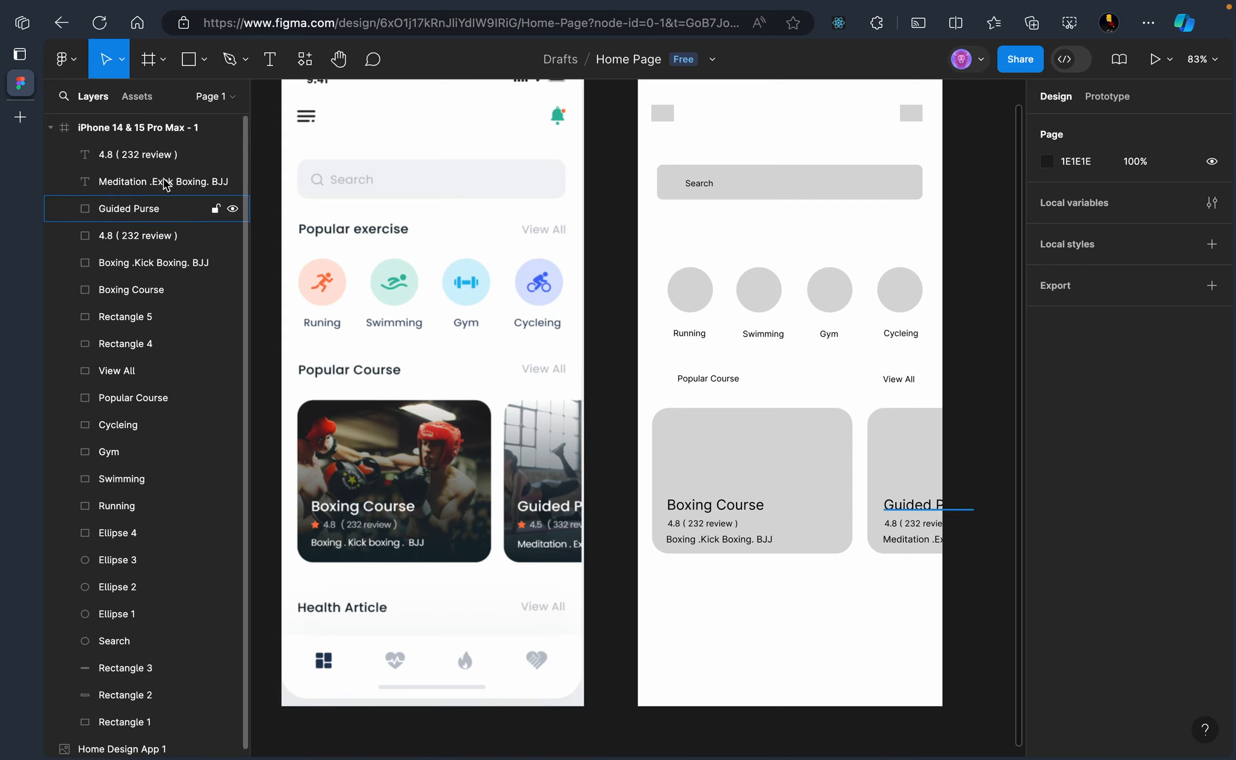
Type a 'Health Article' heading below the course cards and shift it slightly up
click(266, 74)
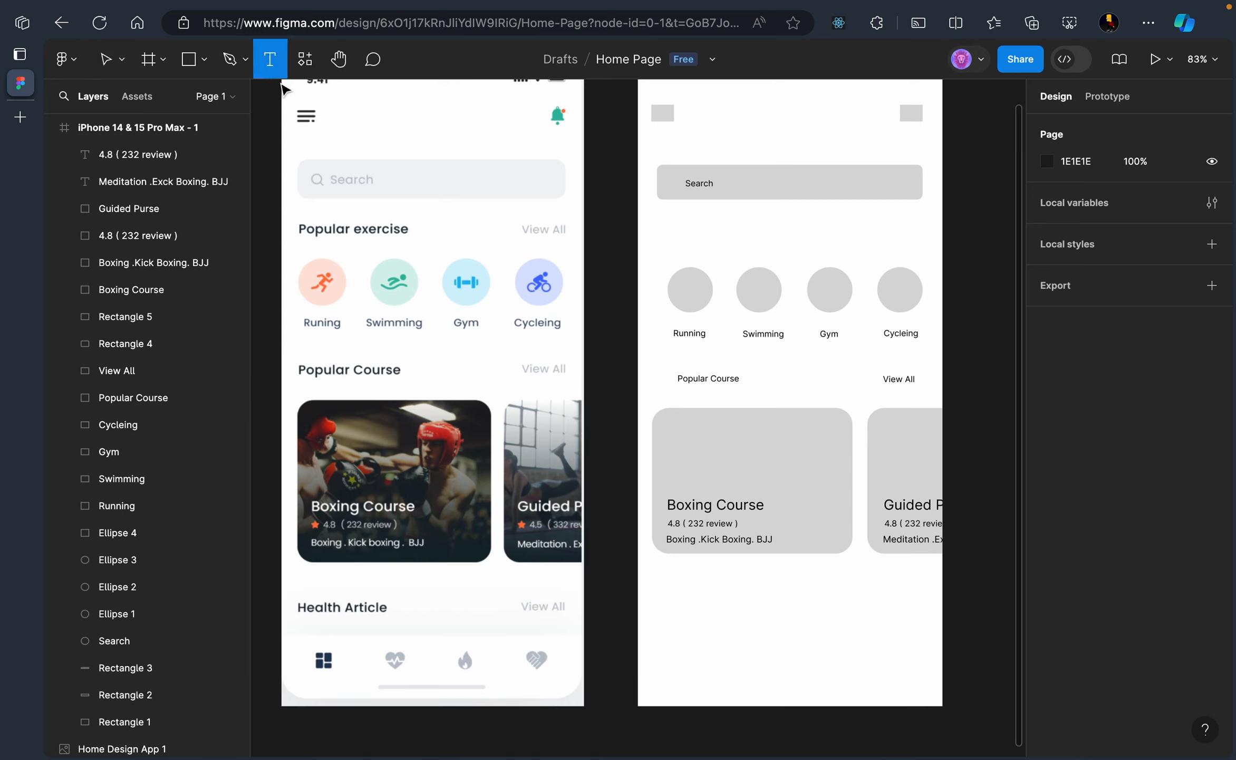
click(665, 614)
text(Health)
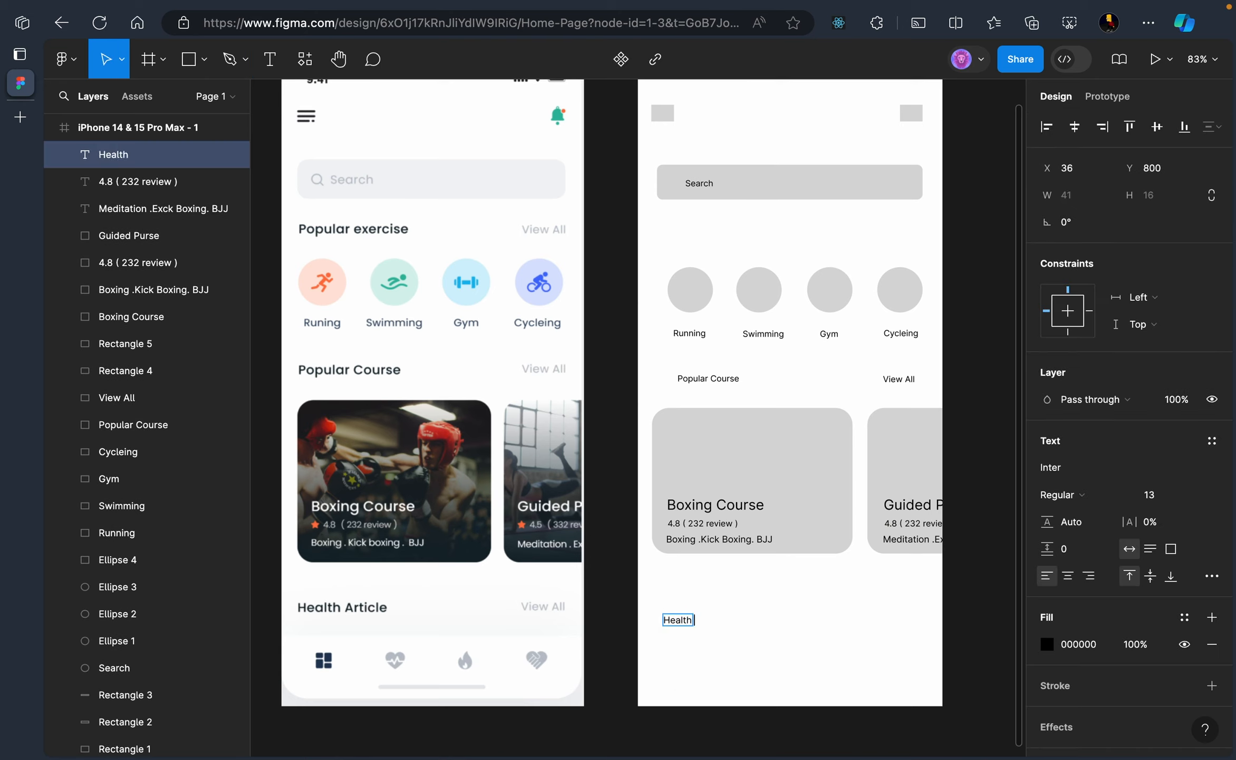
text( Article)
key(Escape)
click(828, 637)
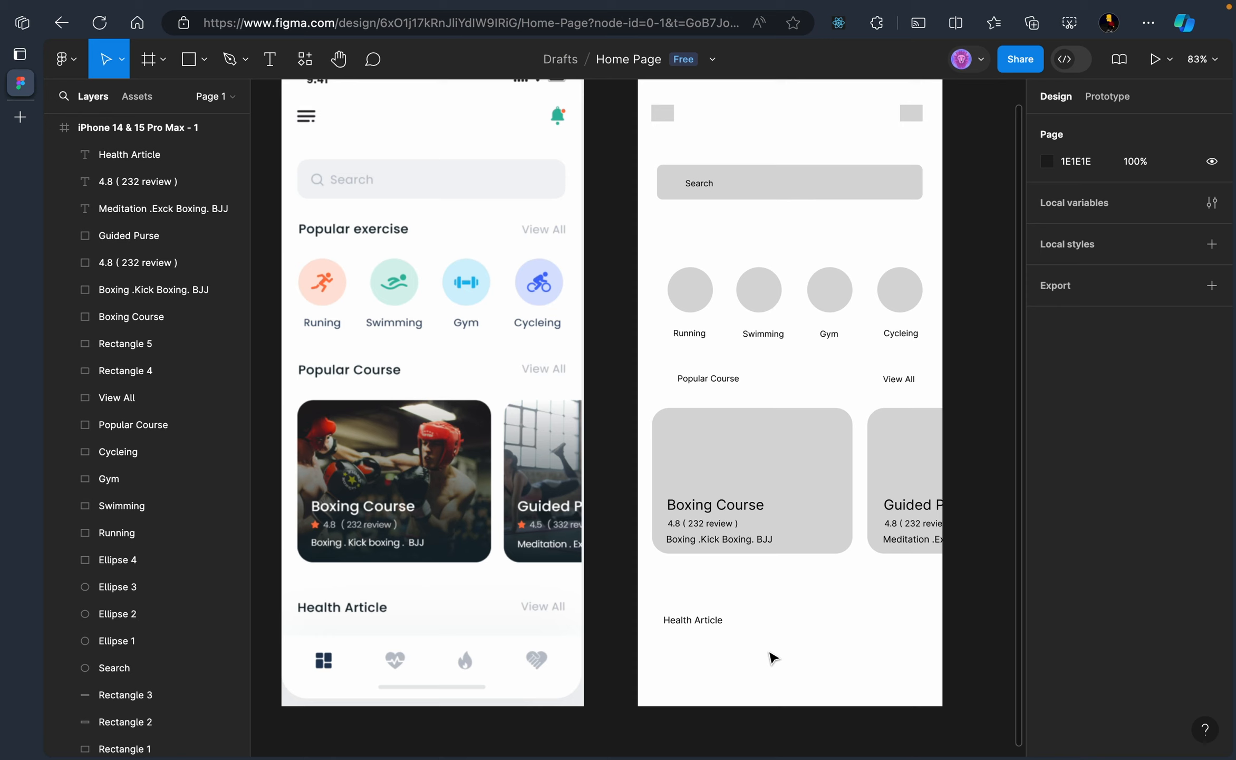
drag(691, 622, 684, 607)
click(770, 632)
Set the Health Article heading's font size to 20
click(707, 607)
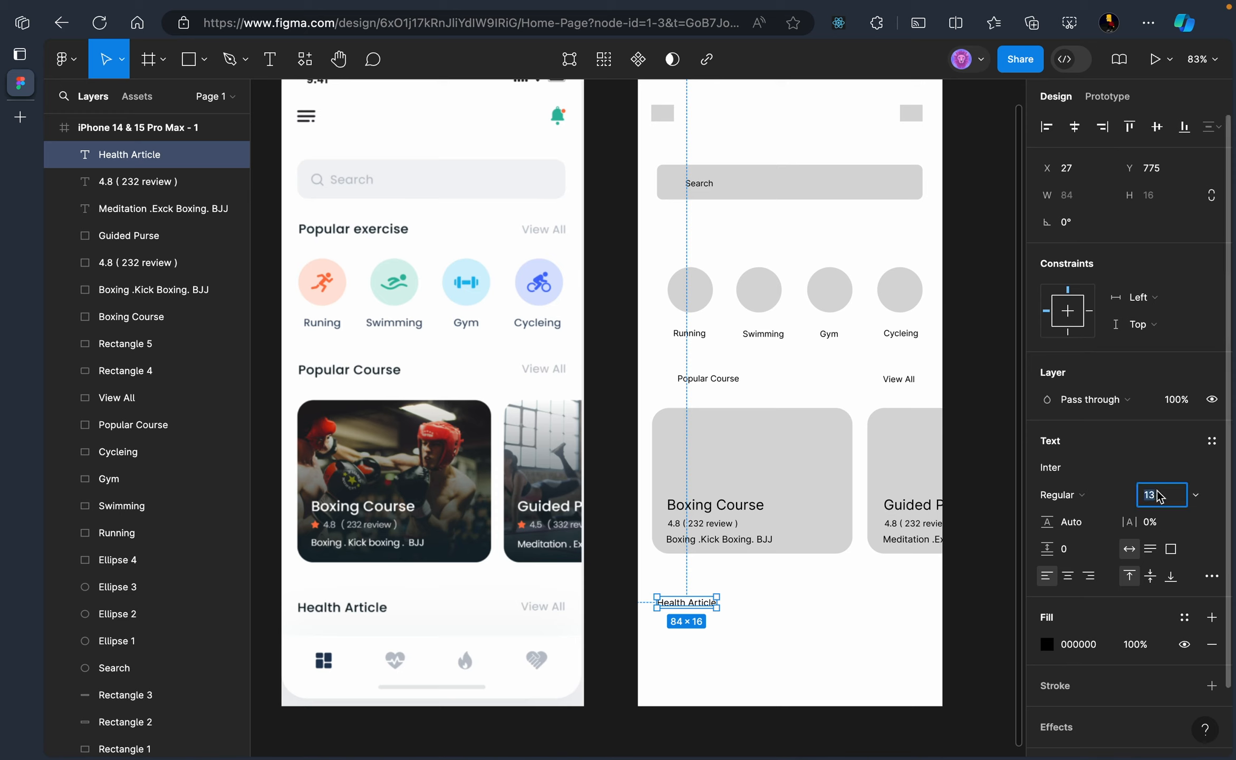
click(1195, 495)
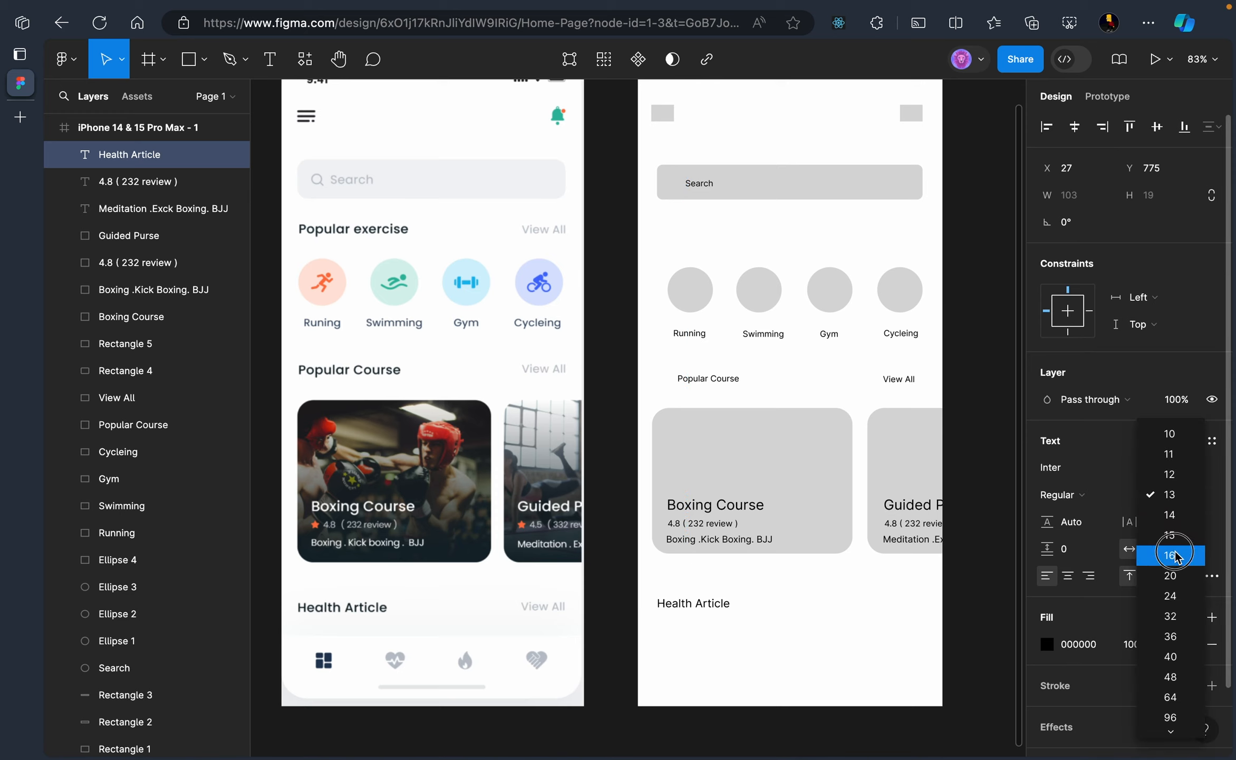
click(1176, 553)
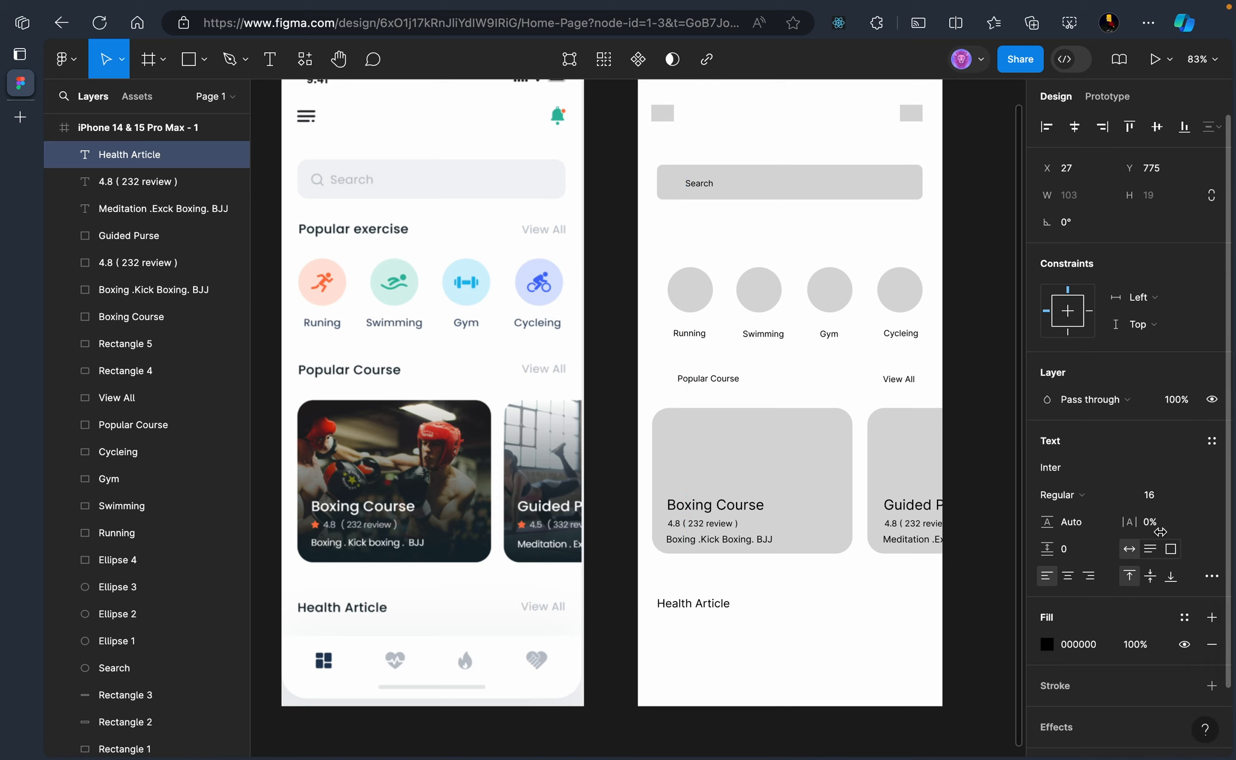
click(1193, 494)
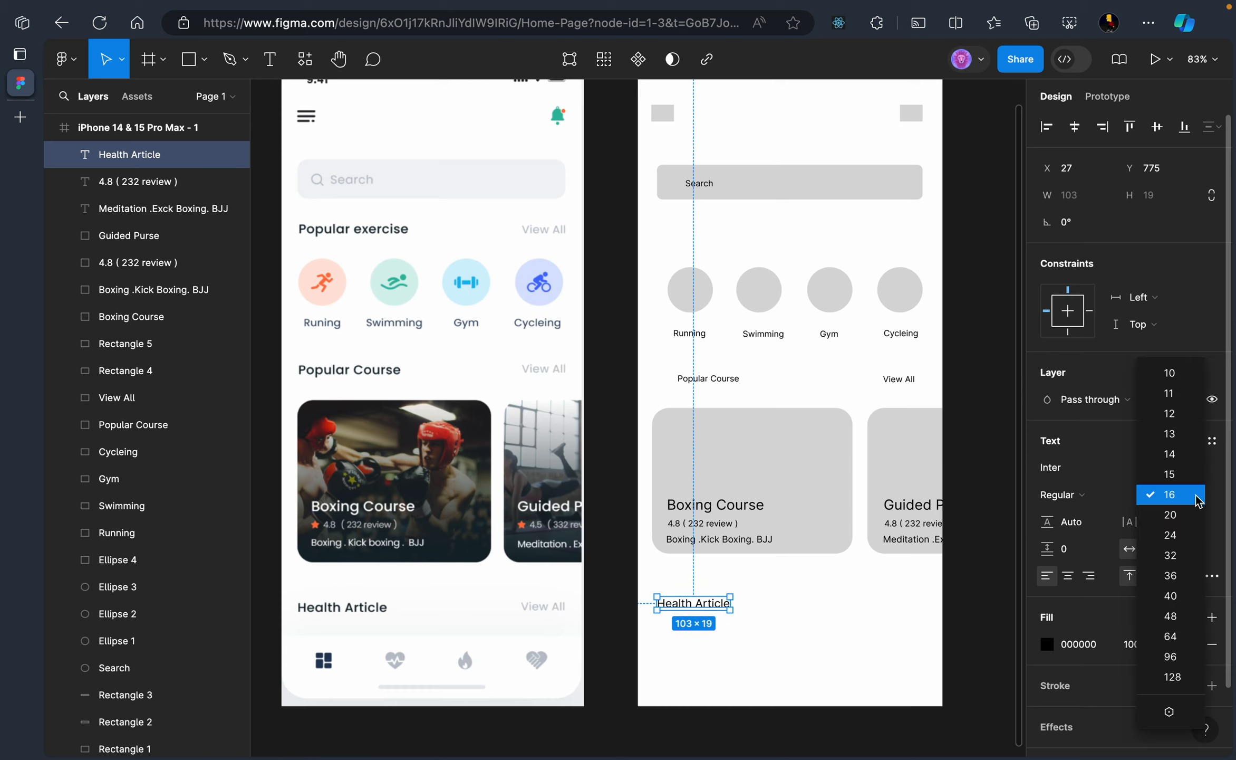
click(1174, 514)
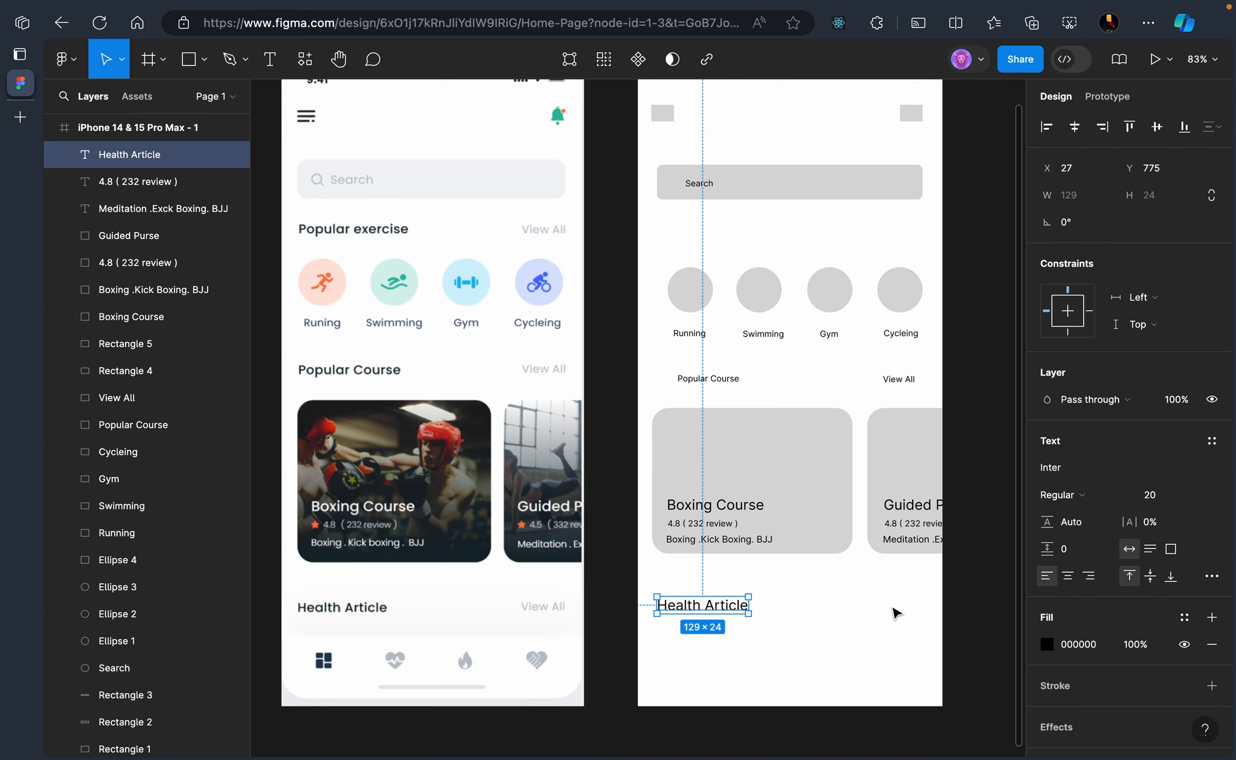
click(876, 633)
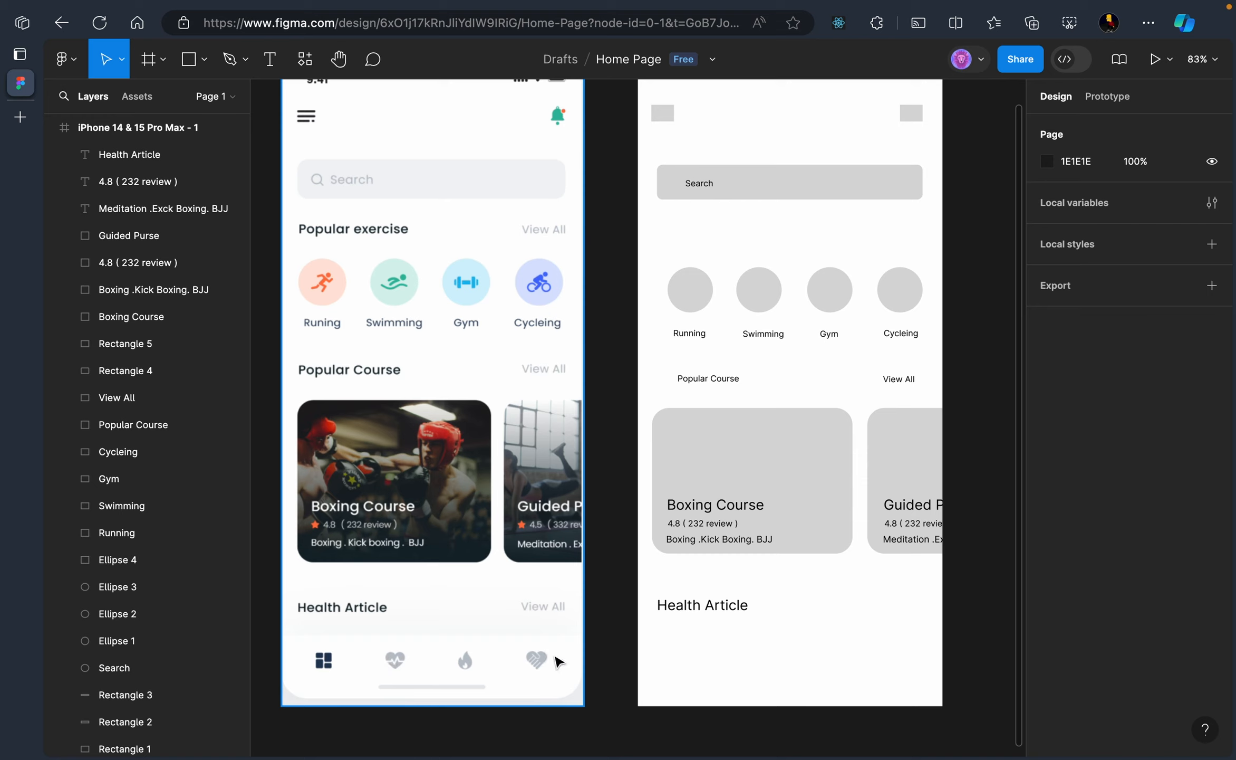
Draw a 389×94 grey bar below Health Article with corner radius 22
click(190, 59)
drag(654, 646, 930, 697)
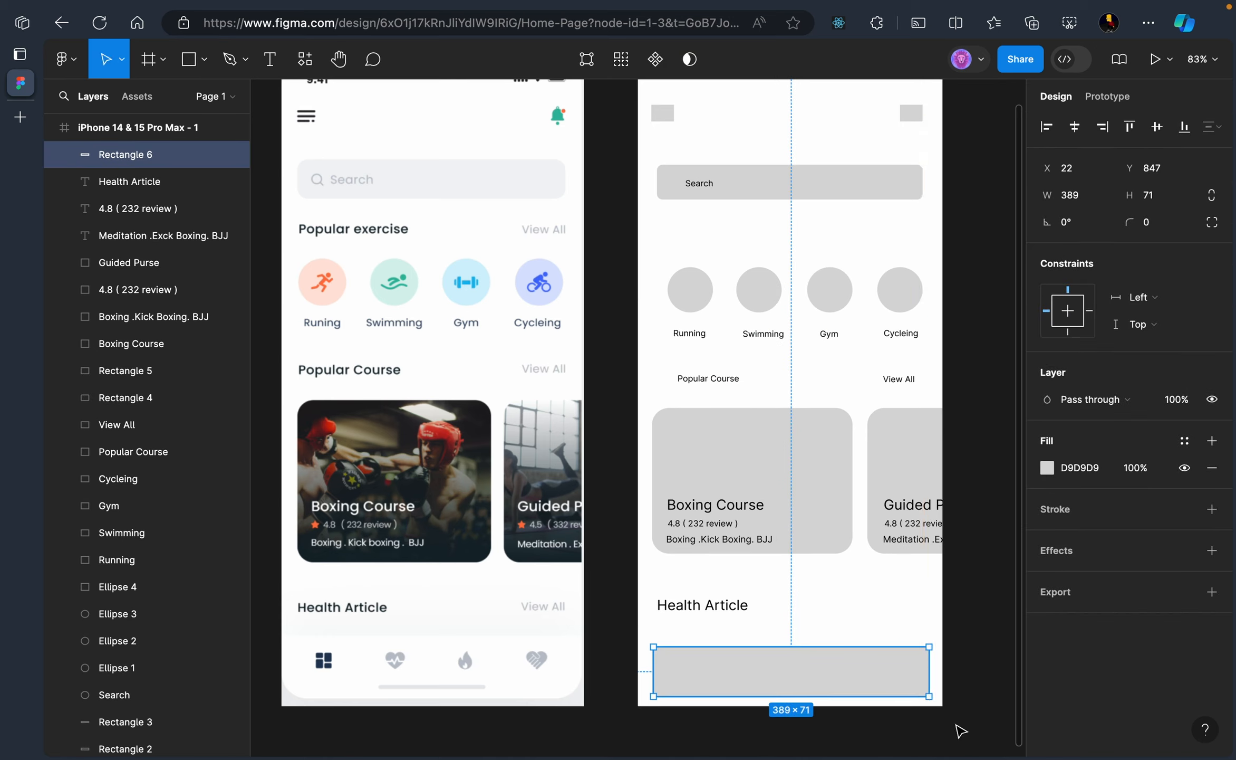
click(1152, 224)
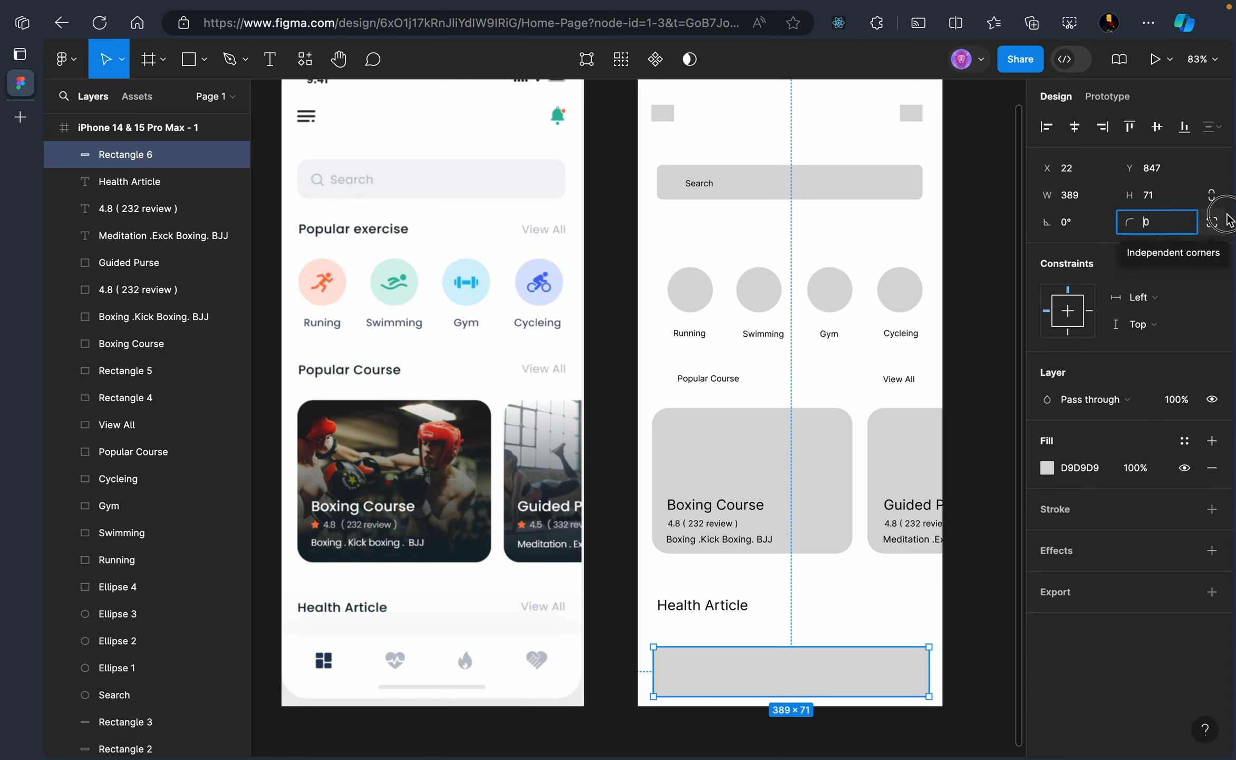
click(1178, 242)
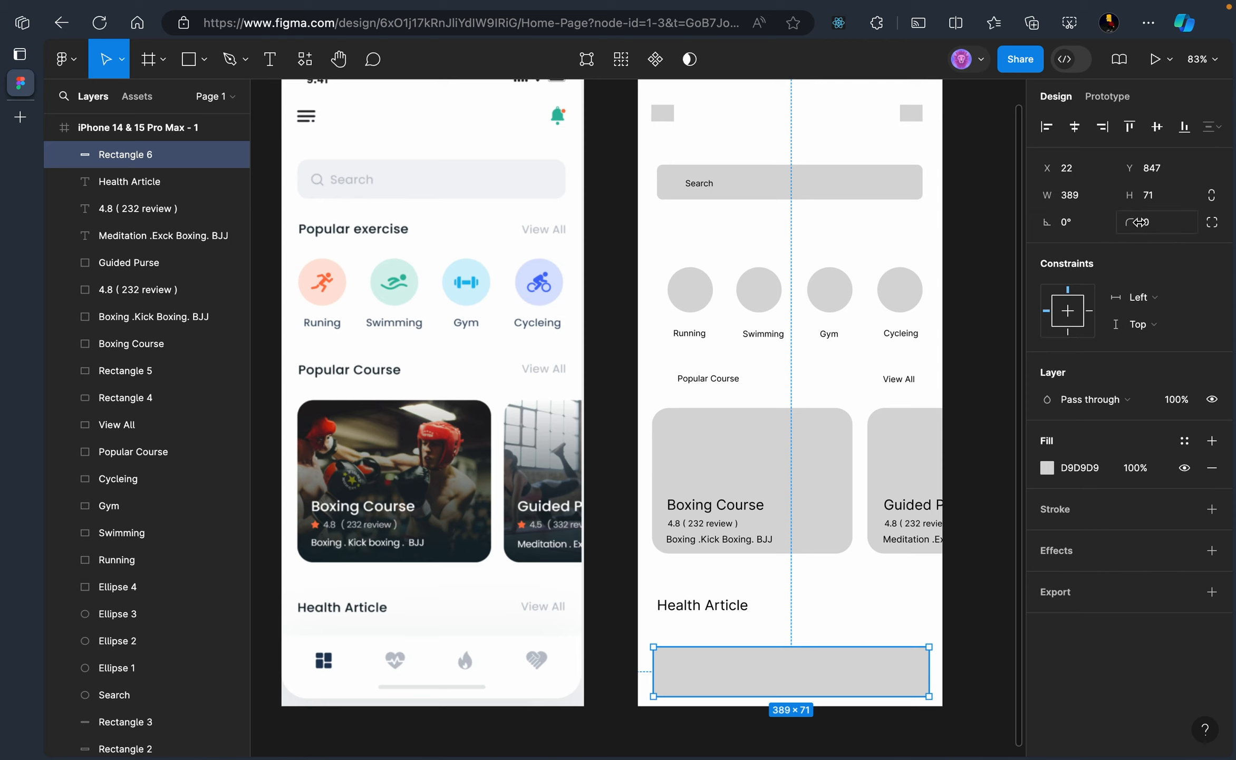
drag(1140, 222, 323, 231)
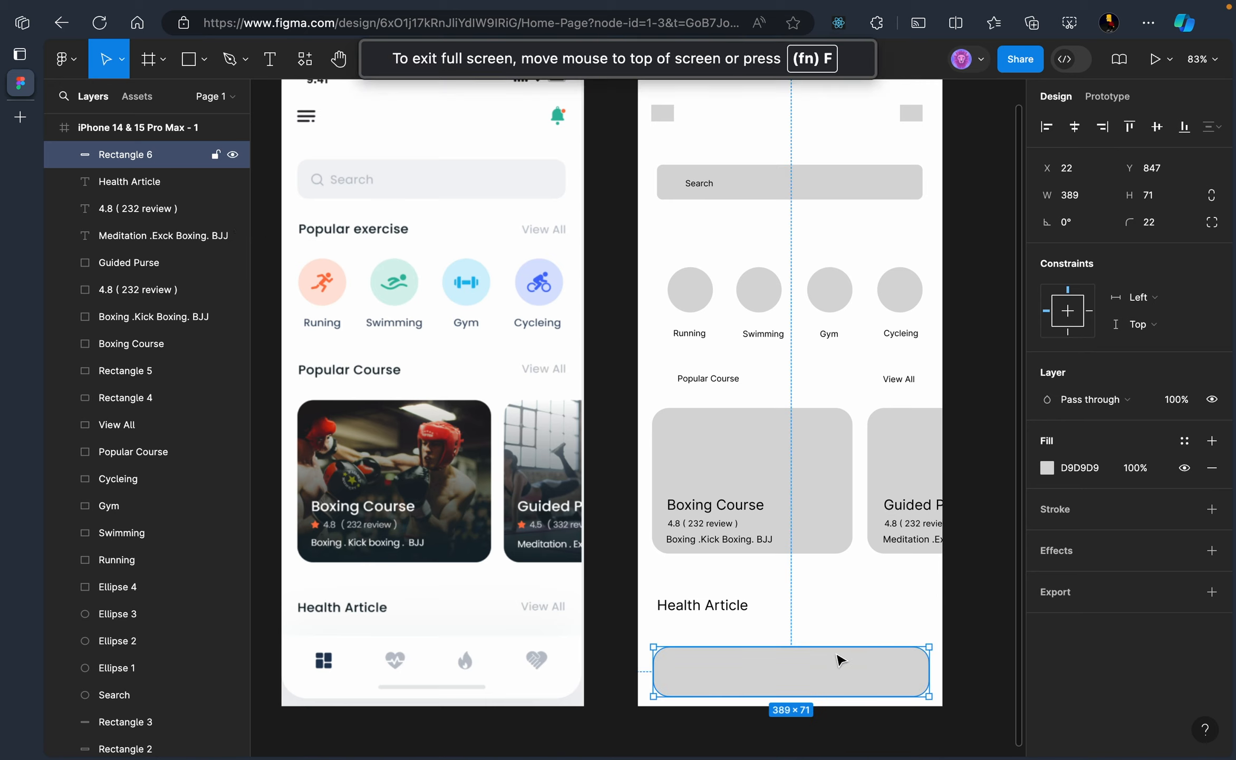
drag(836, 646, 836, 633)
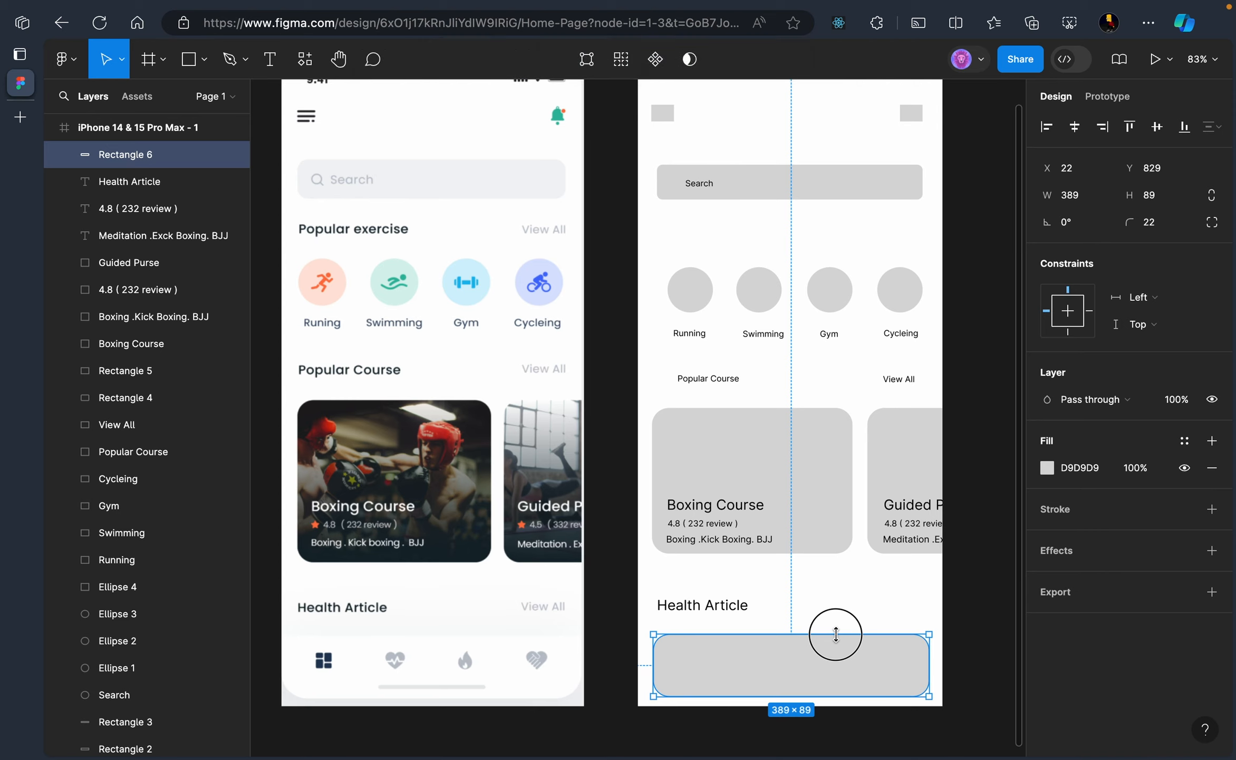
drag(836, 634, 837, 630)
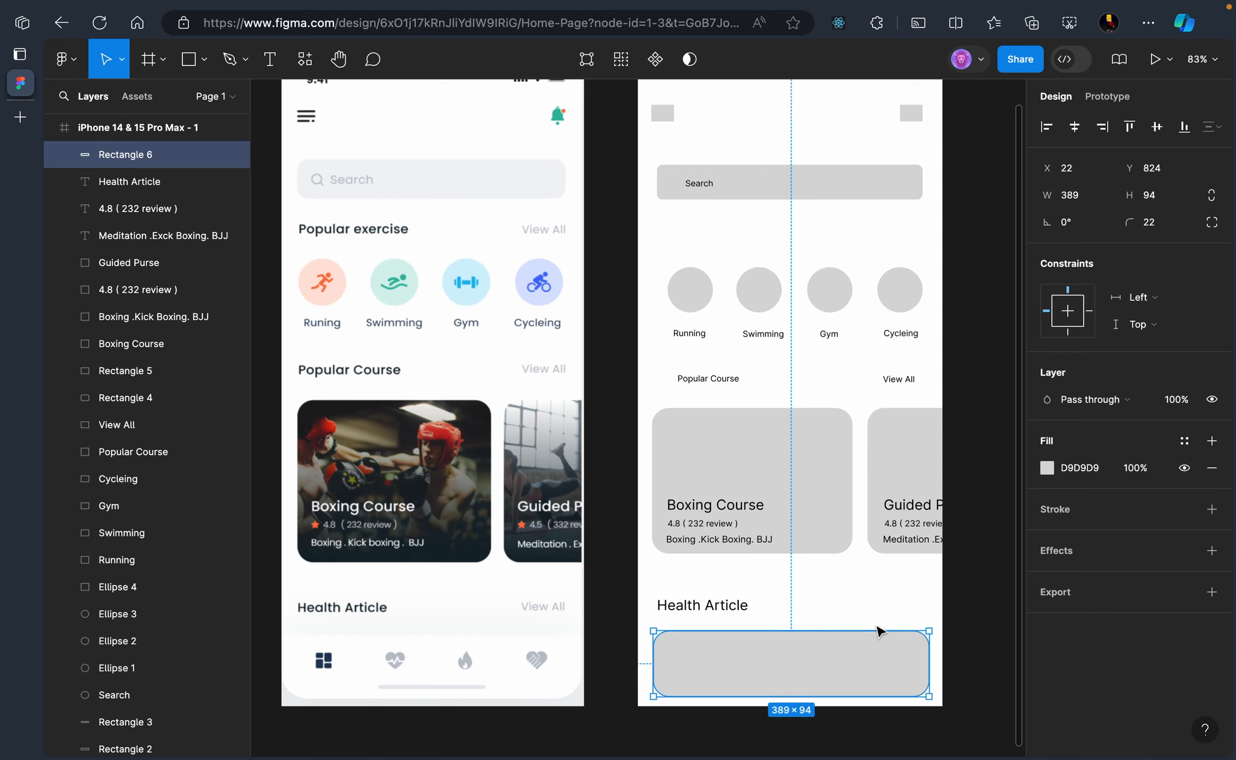
click(858, 592)
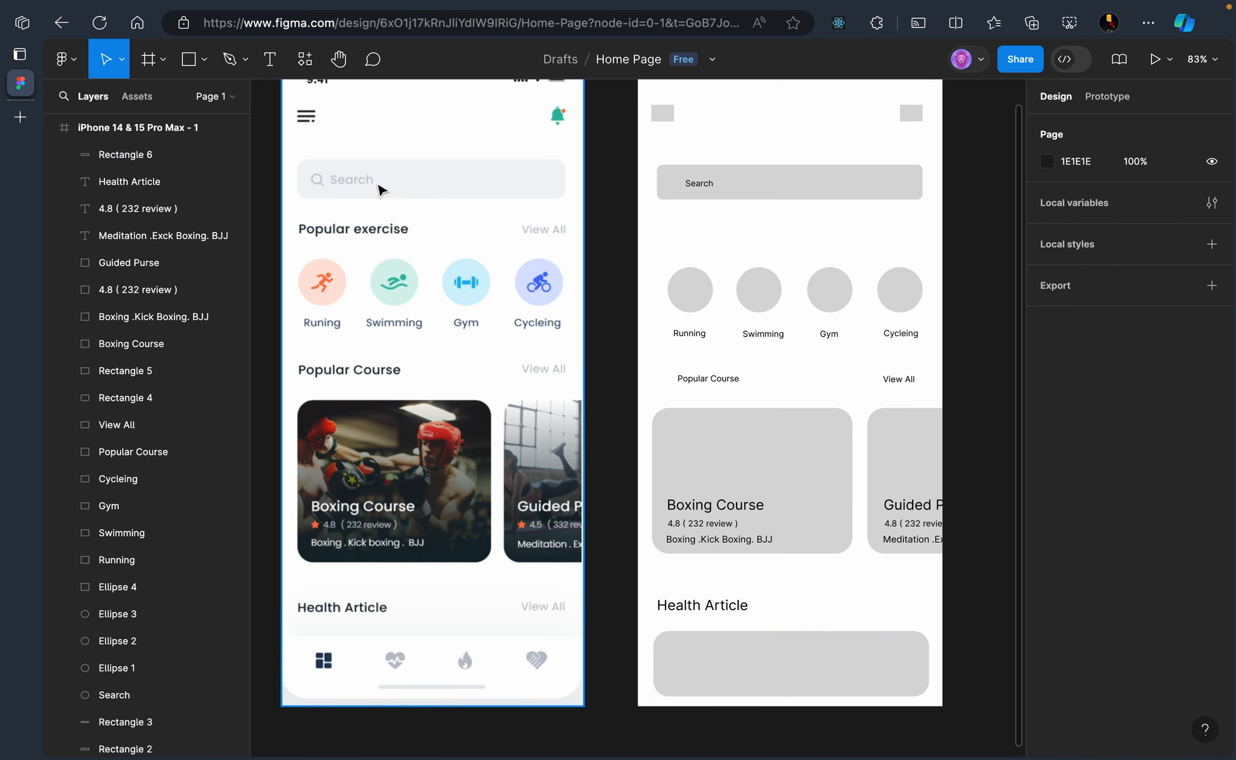
Draw a 33×28 icon placeholder rectangle inside the bottom bar
click(204, 59)
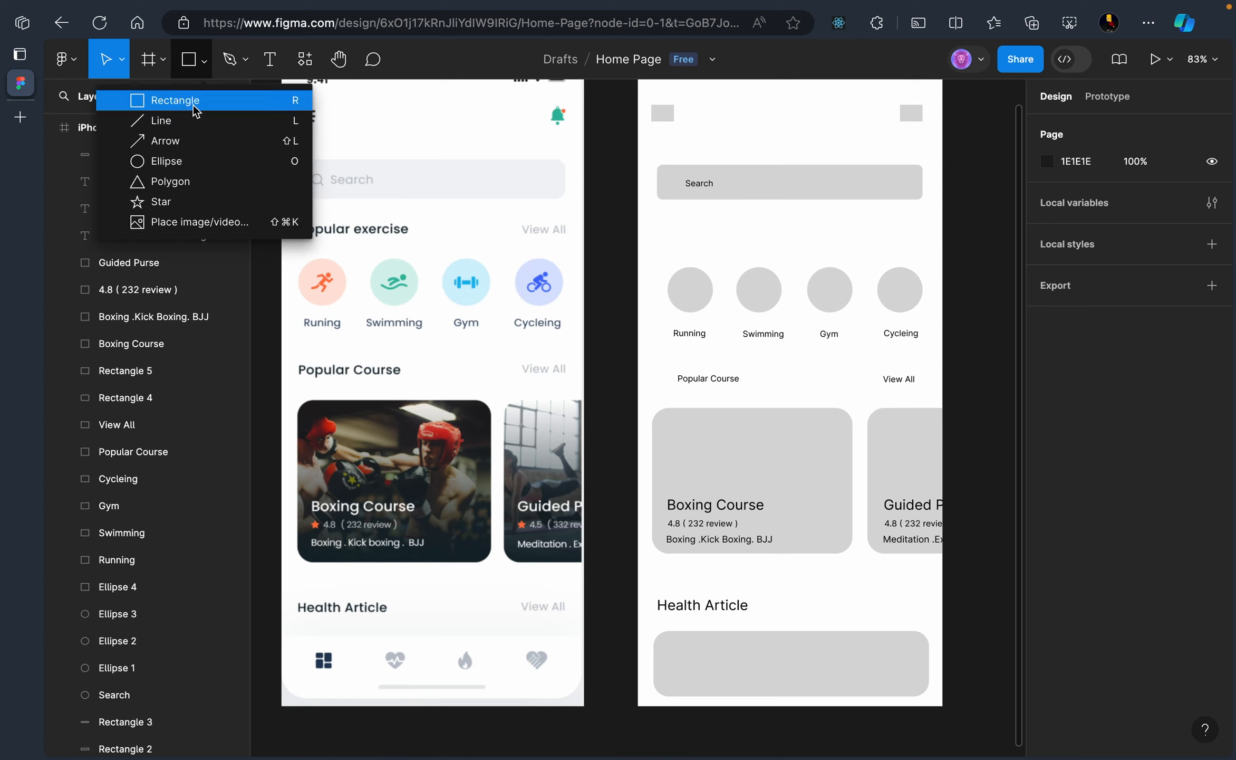
click(193, 103)
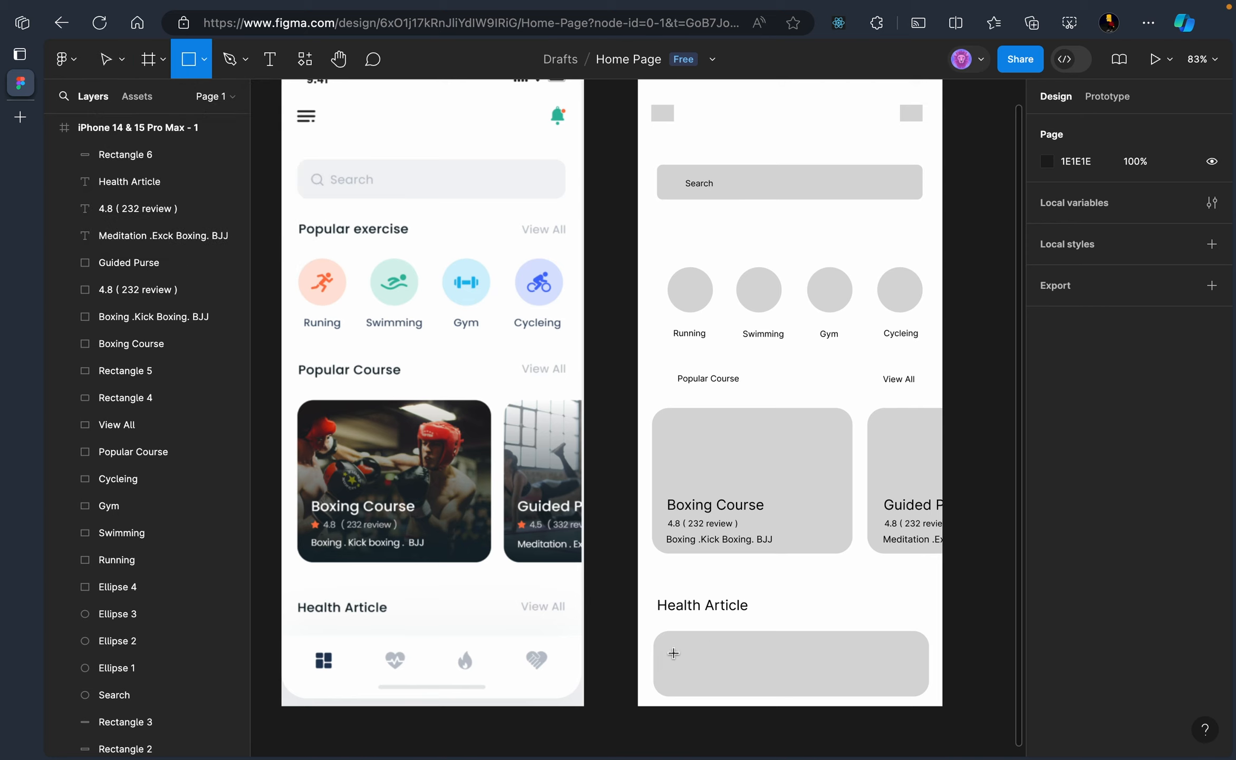
drag(674, 653, 691, 671)
click(778, 680)
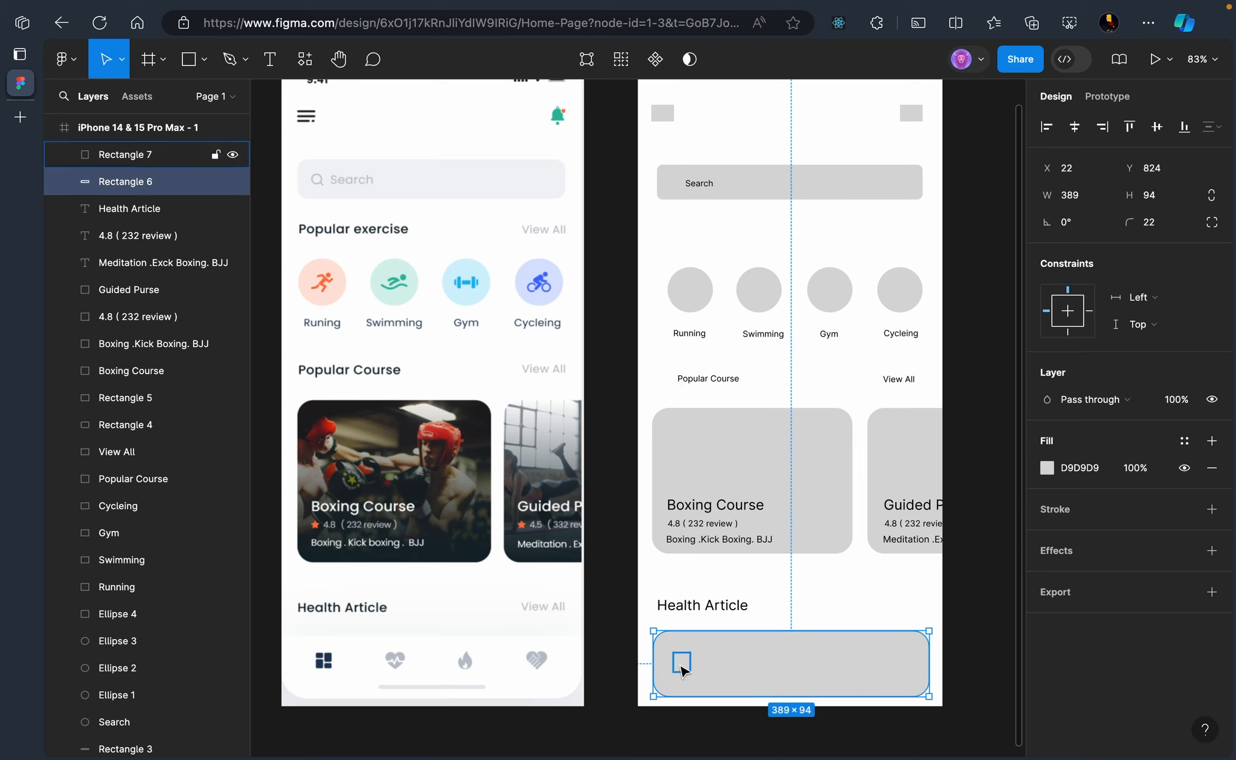
click(684, 670)
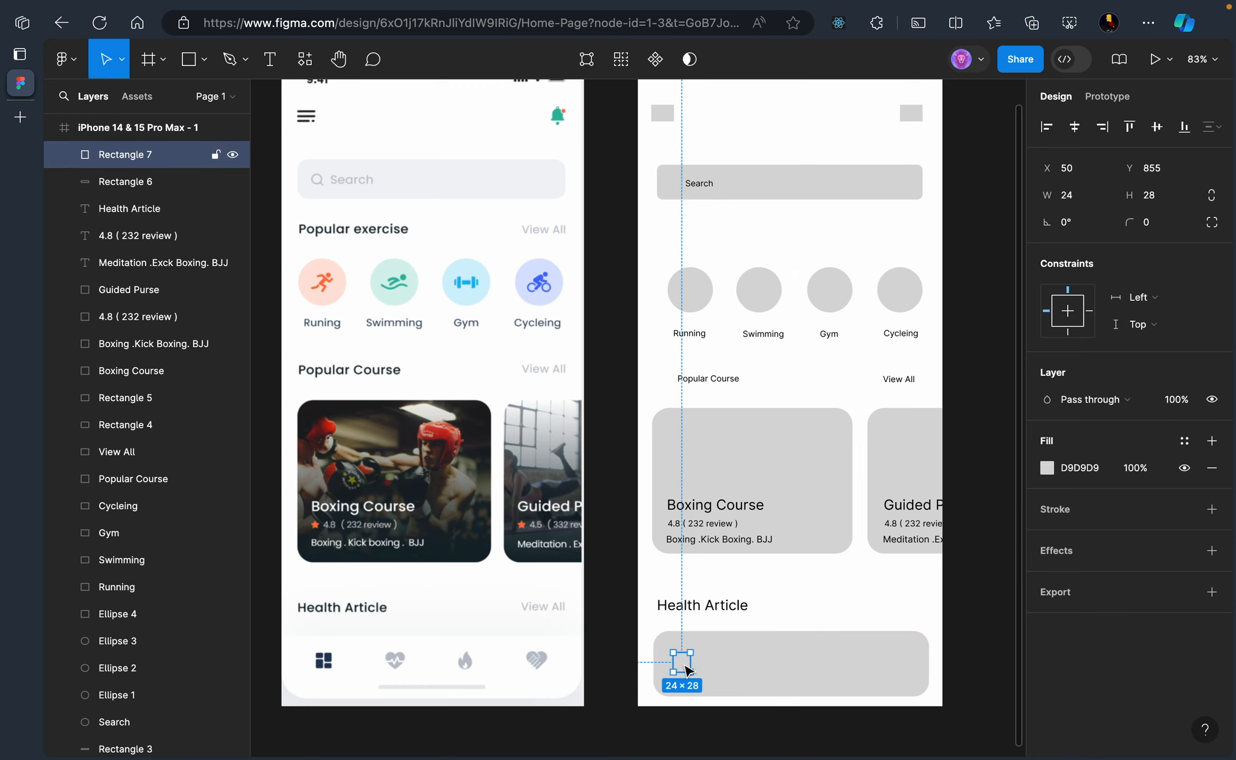
click(713, 665)
click(689, 664)
drag(692, 663, 697, 663)
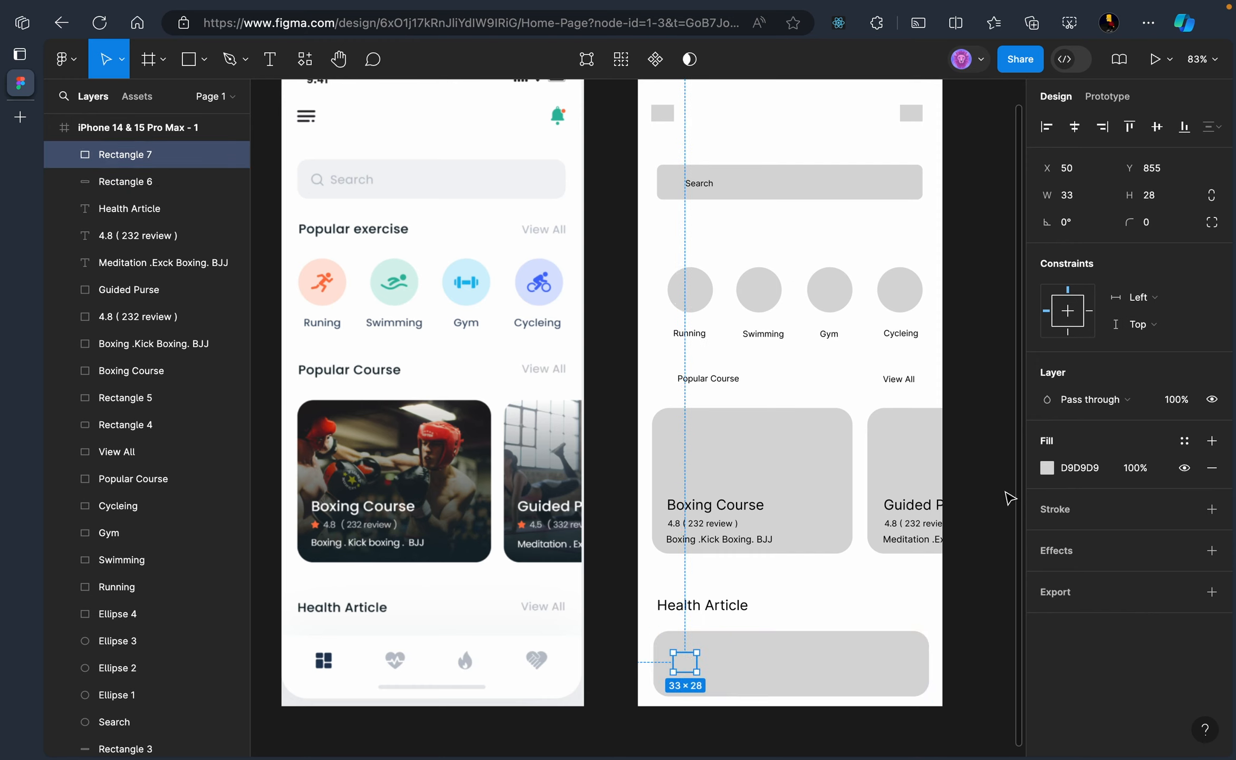
Set the icon placeholder's fill colour to 9F9F9F
click(1047, 467)
click(832, 406)
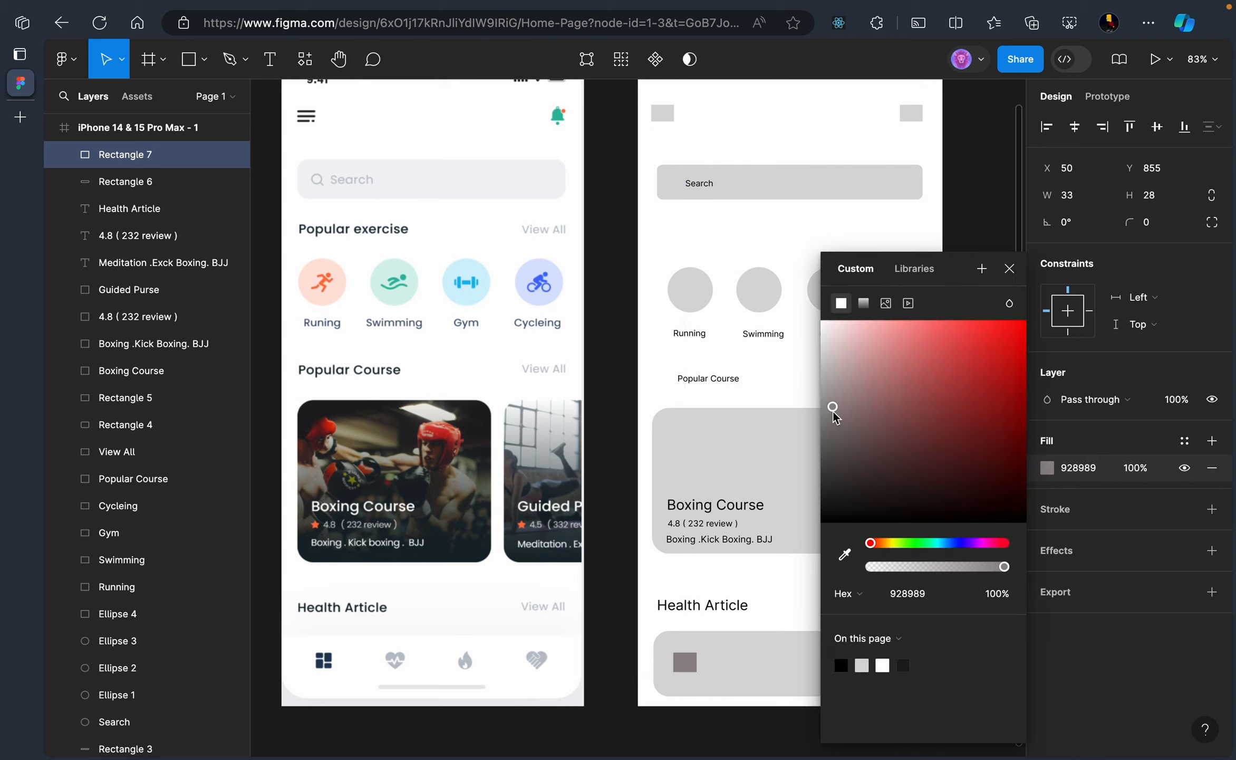
drag(831, 425, 819, 397)
click(743, 675)
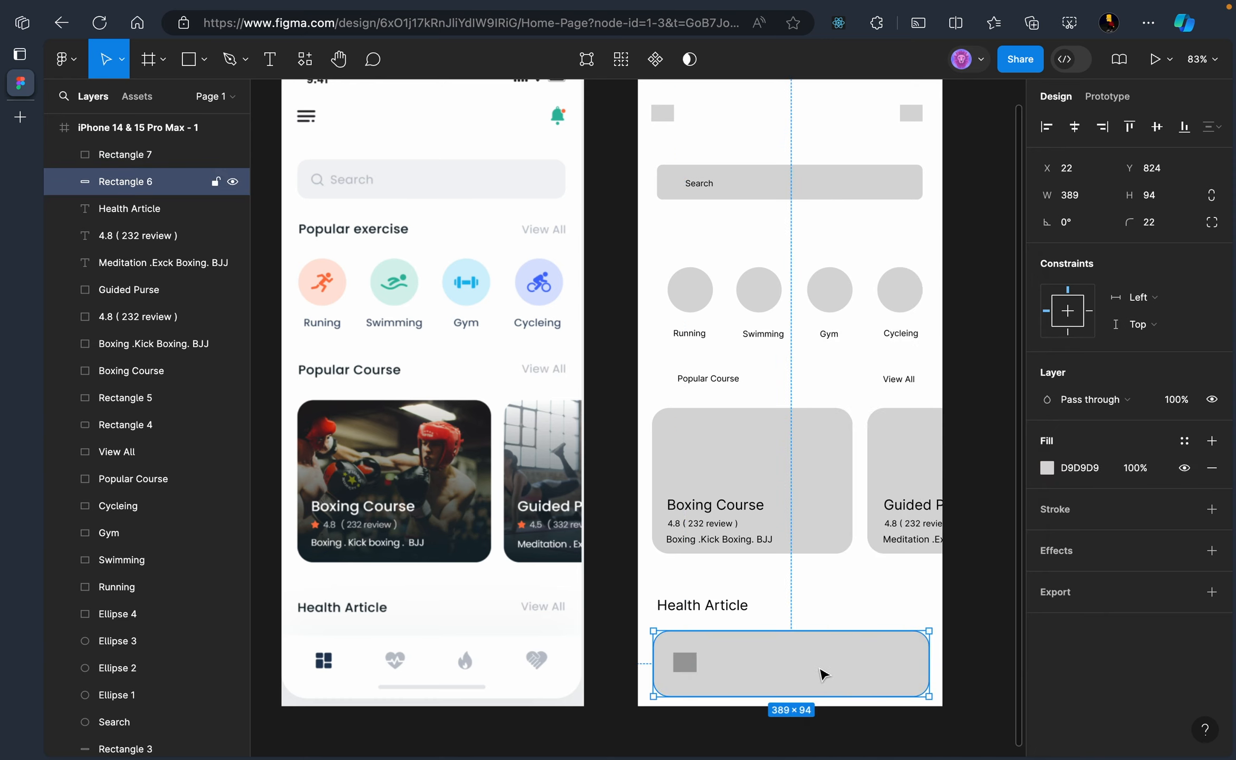
click(686, 662)
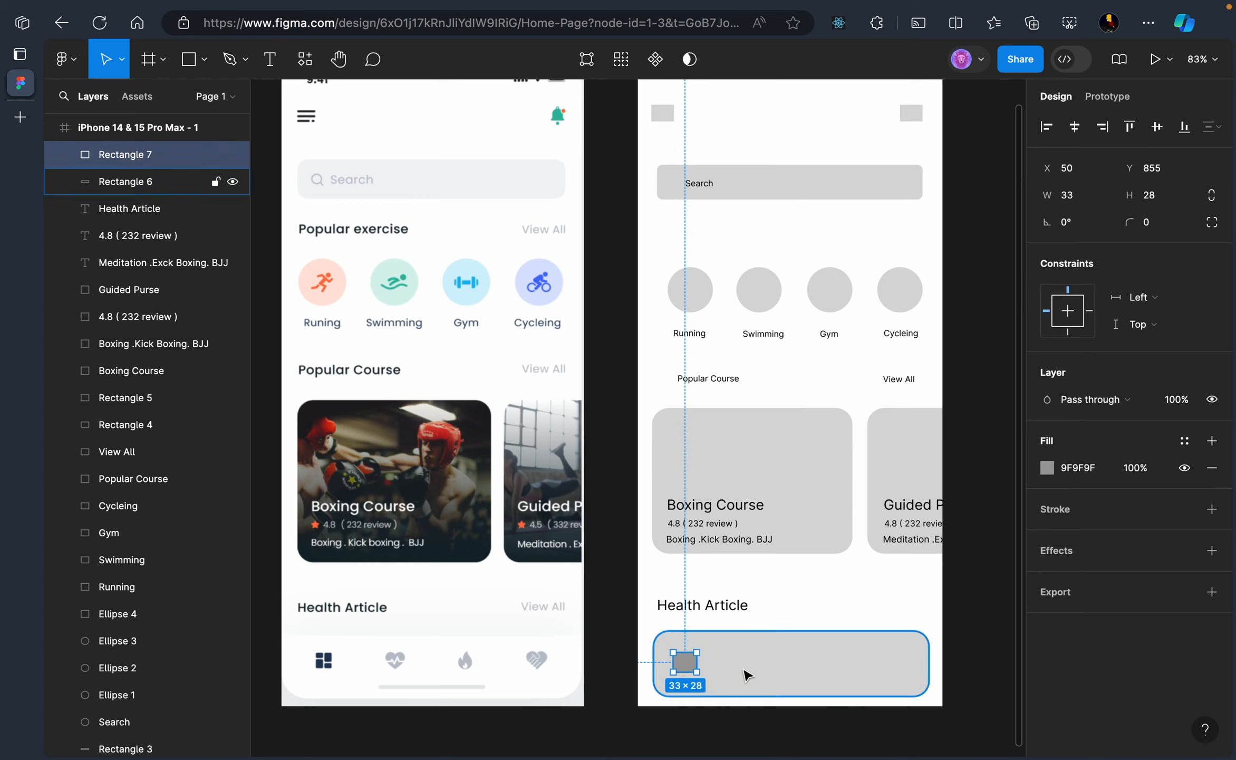
Duplicate the placeholder into four evenly spaced squares along the bar
key(ctrl+d)
key(ctrl+d)
key(ctrl+d)
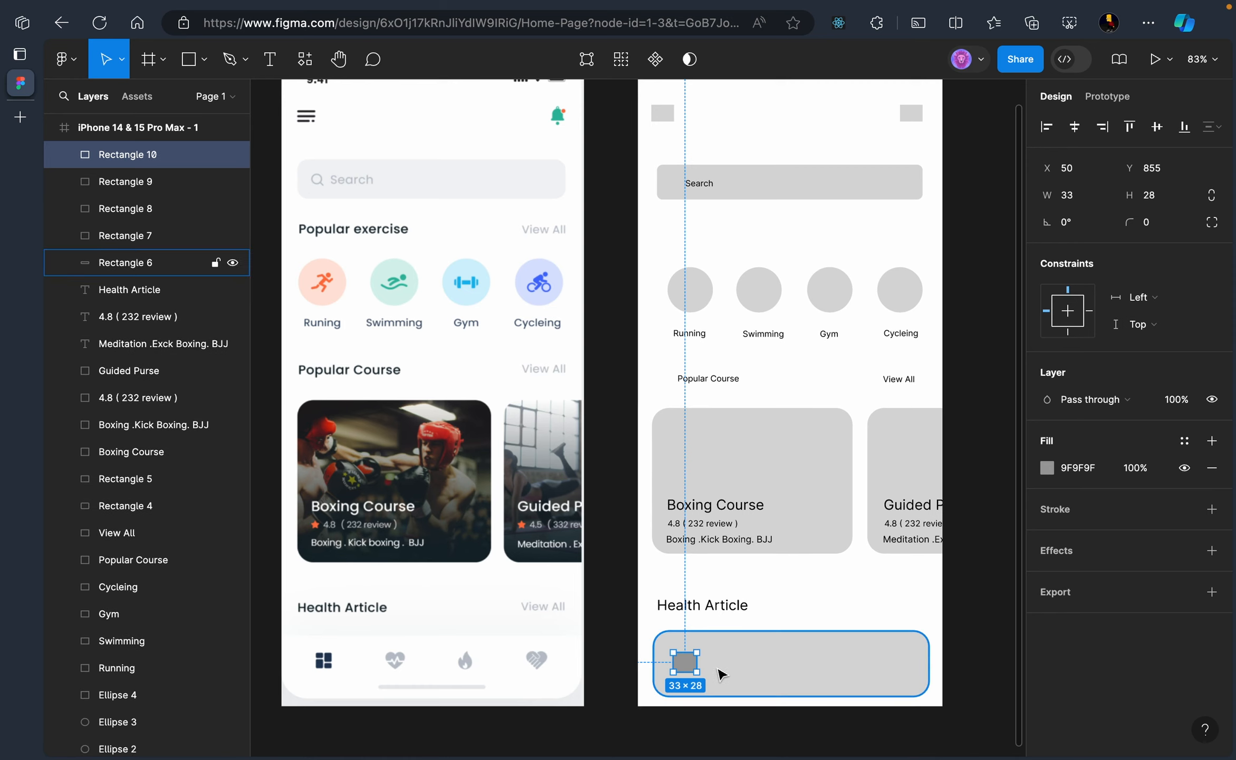
mouse_move(687, 666)
mouse_down()
mouse_move(776, 677)
mouse_move(696, 663)
mouse_move(824, 664)
mouse_move(685, 662)
mouse_move(893, 666)
mouse_up()
click(838, 597)
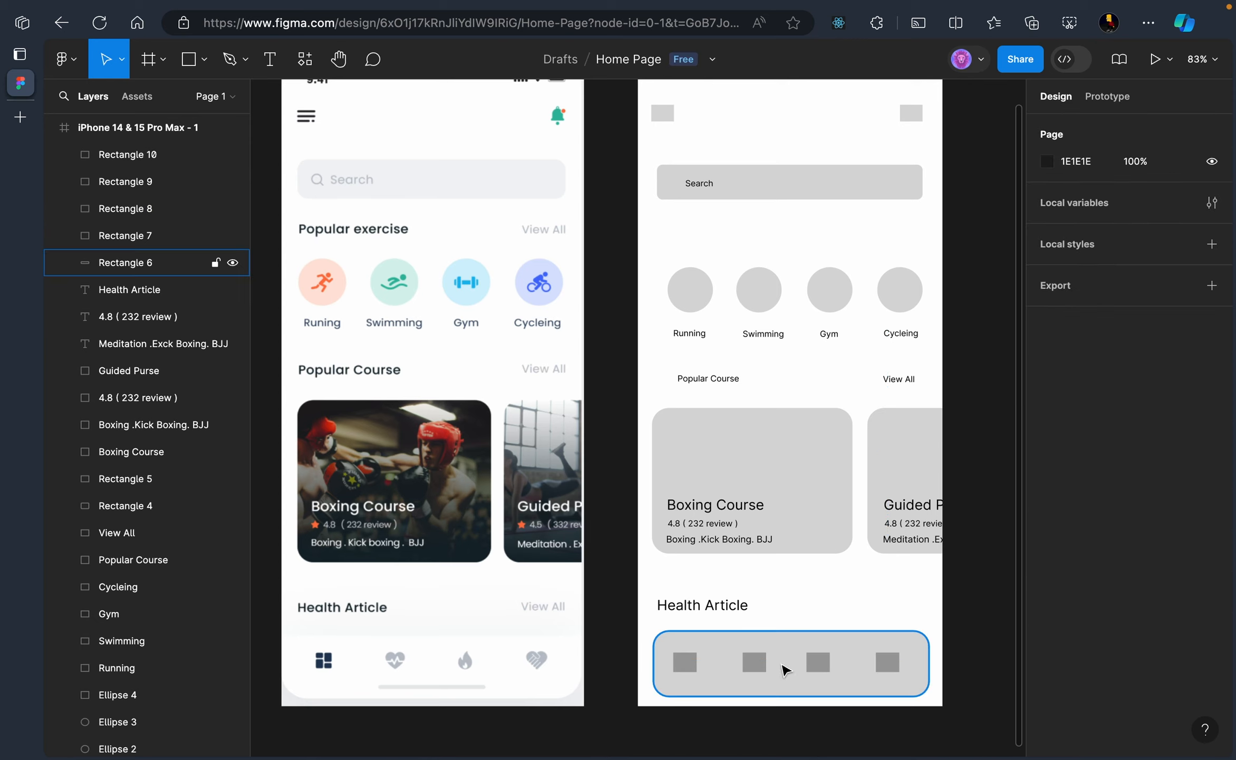
drag(754, 662, 758, 667)
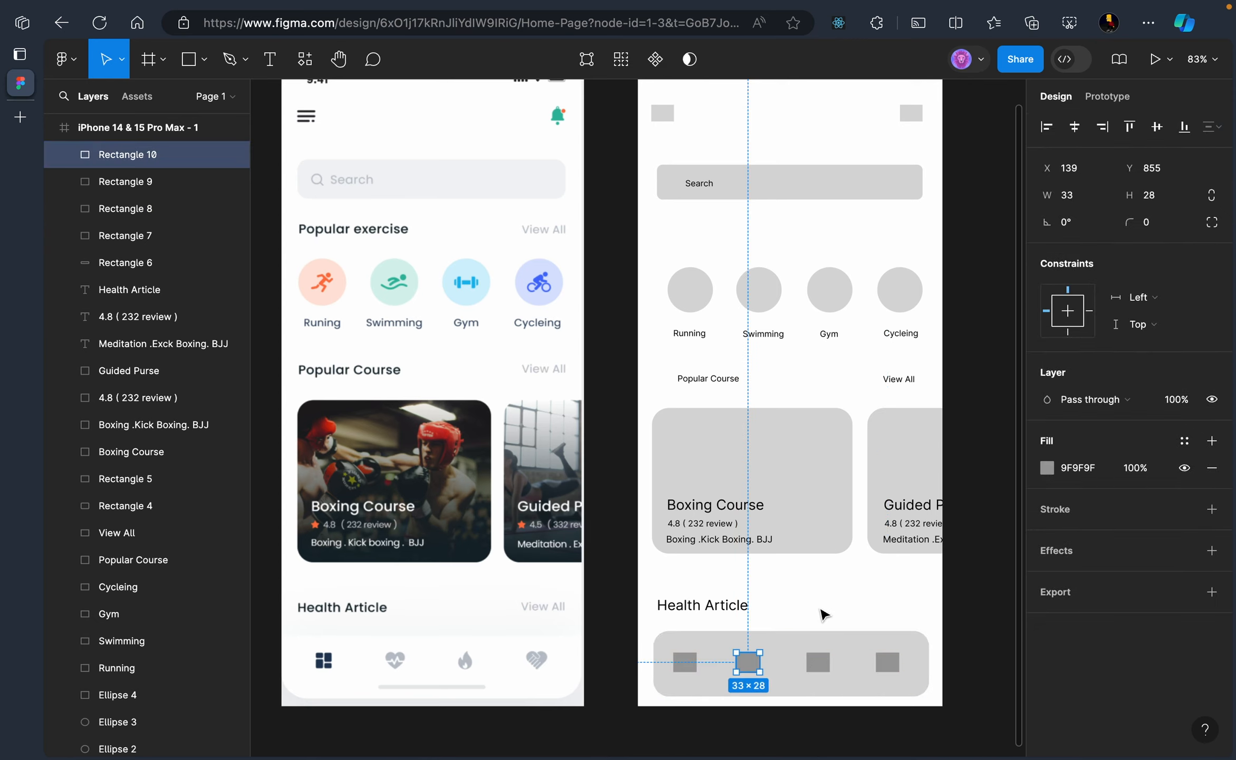
click(845, 597)
scroll(864, 627, down, 3)
scroll(863, 628, up, 5)
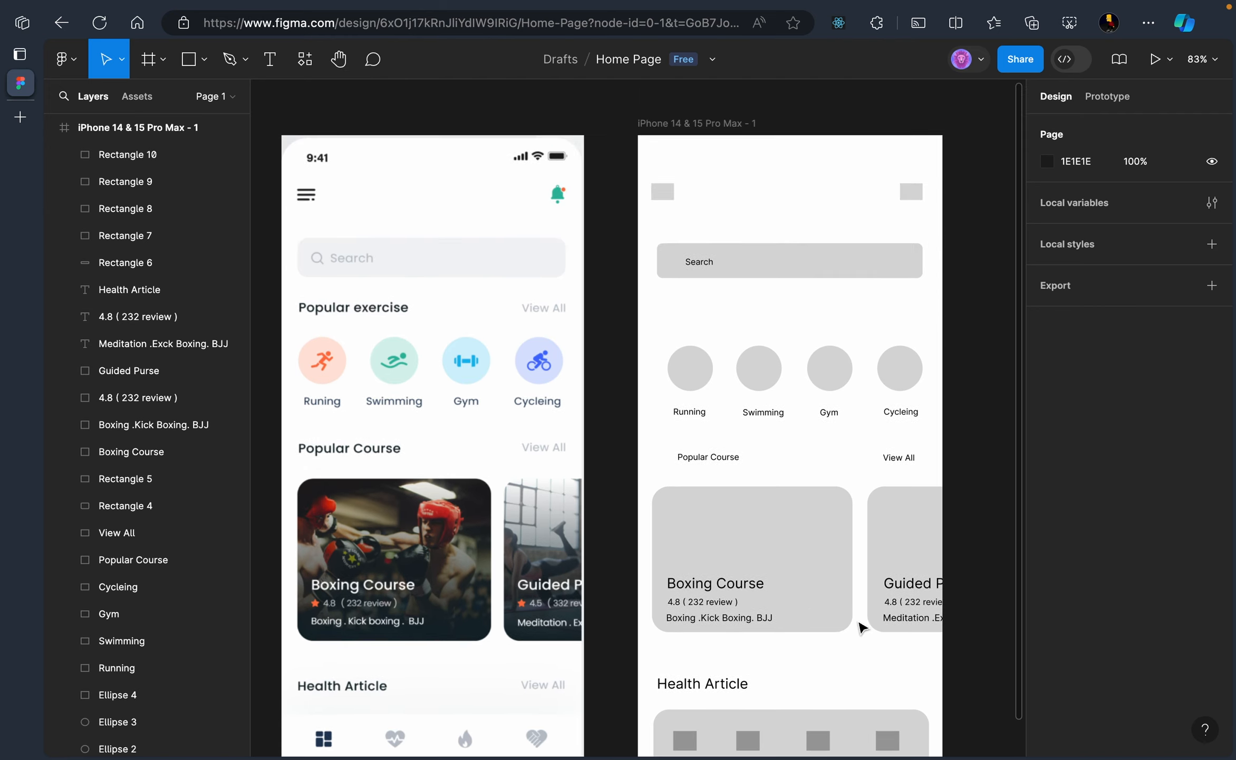
scroll(862, 627, down, 1)
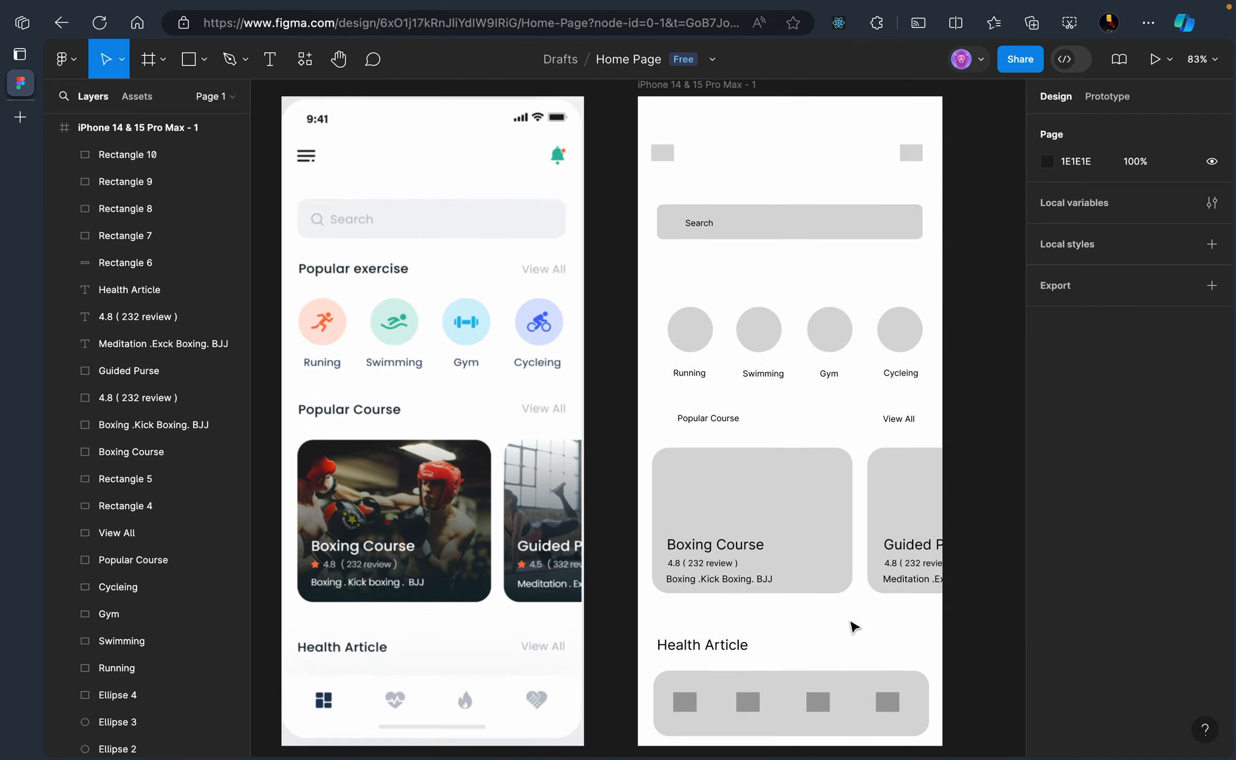
scroll(854, 627, up, 2)
scroll(779, 557, down, 4)
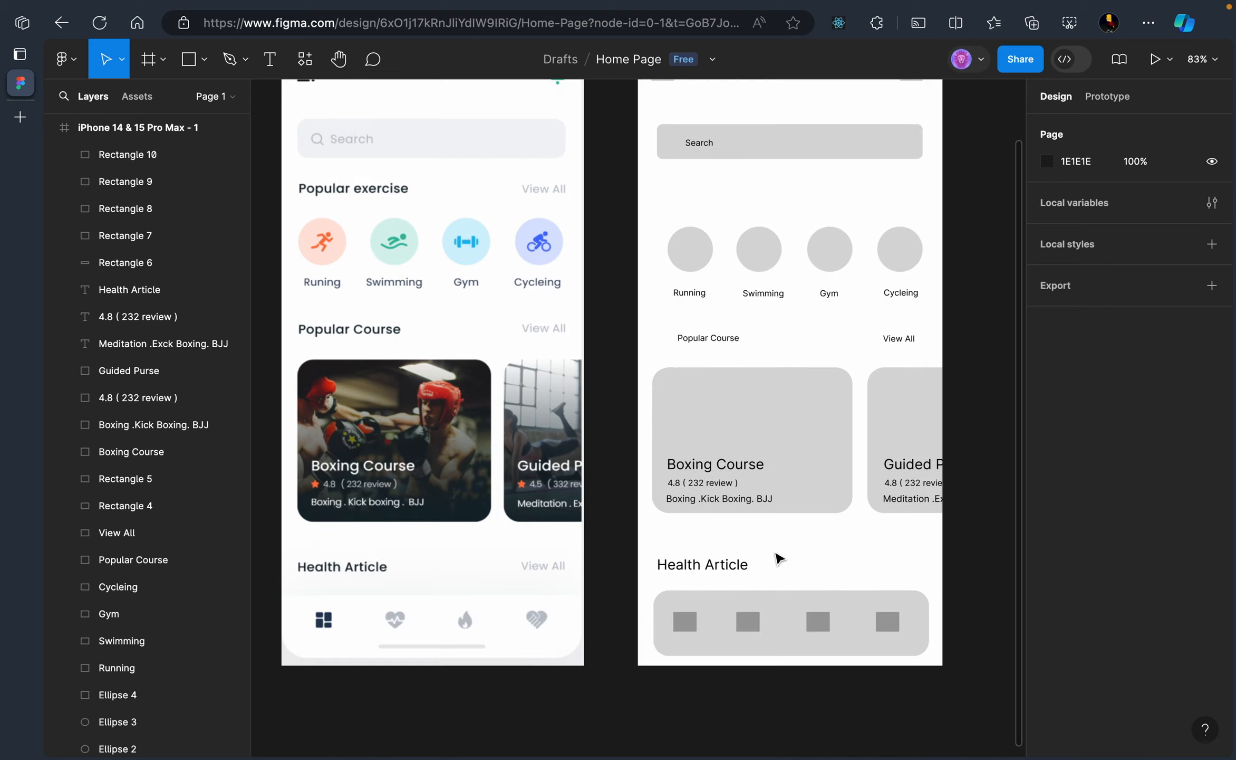